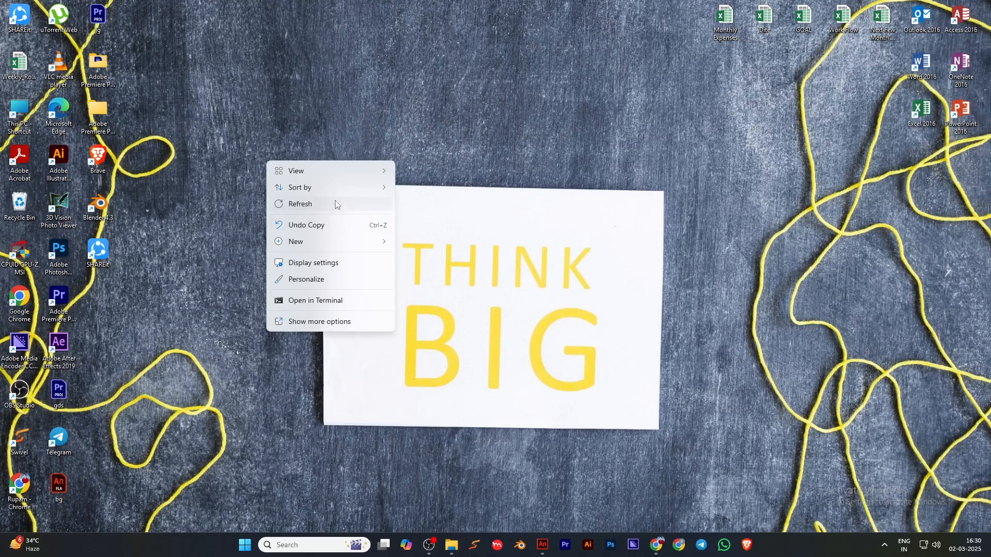
pyautogui.click(336, 204)
pyautogui.rightClick(337, 201)
pyautogui.click(392, 243)
pyautogui.rightClick(380, 249)
pyautogui.click(433, 294)
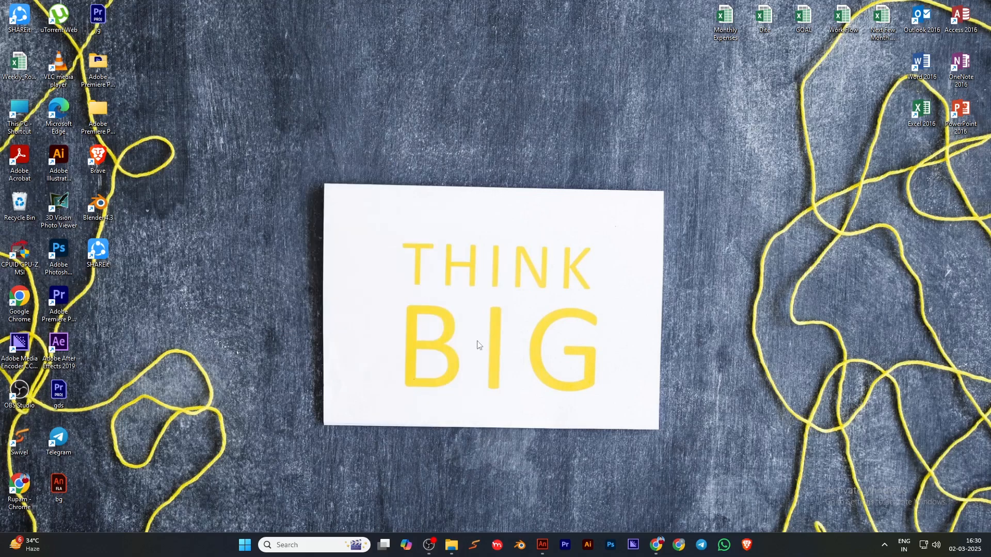
# Switch to Adobe Animate and create a Full HD 1920 x 1080 ActionScript 3.0 document at 30 fps.
pyautogui.click(541, 544)
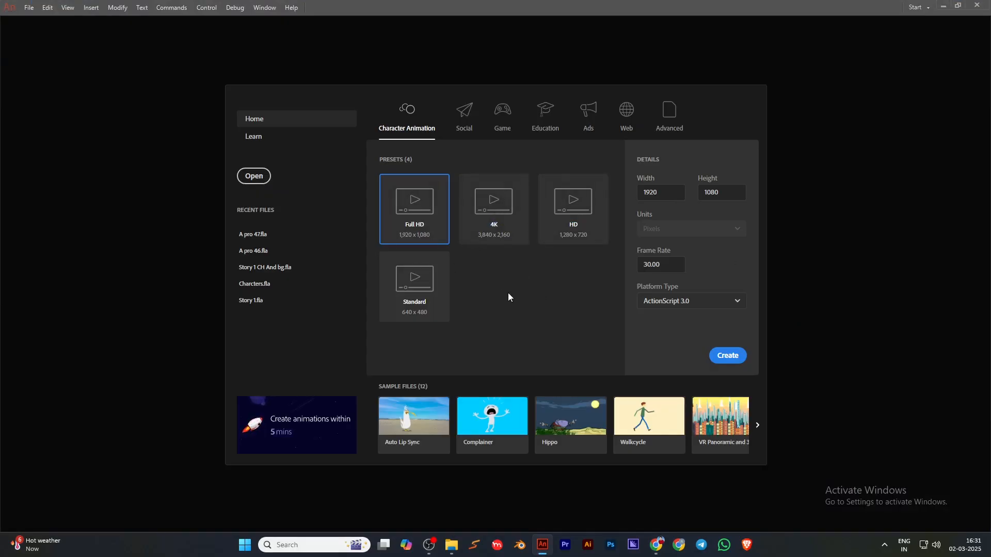
pyautogui.click(498, 233)
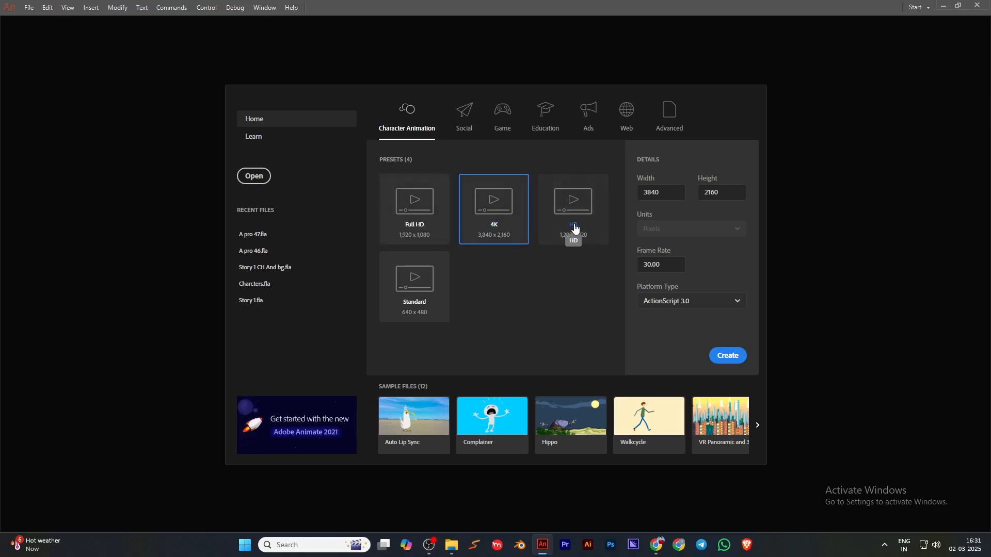
pyautogui.click(425, 227)
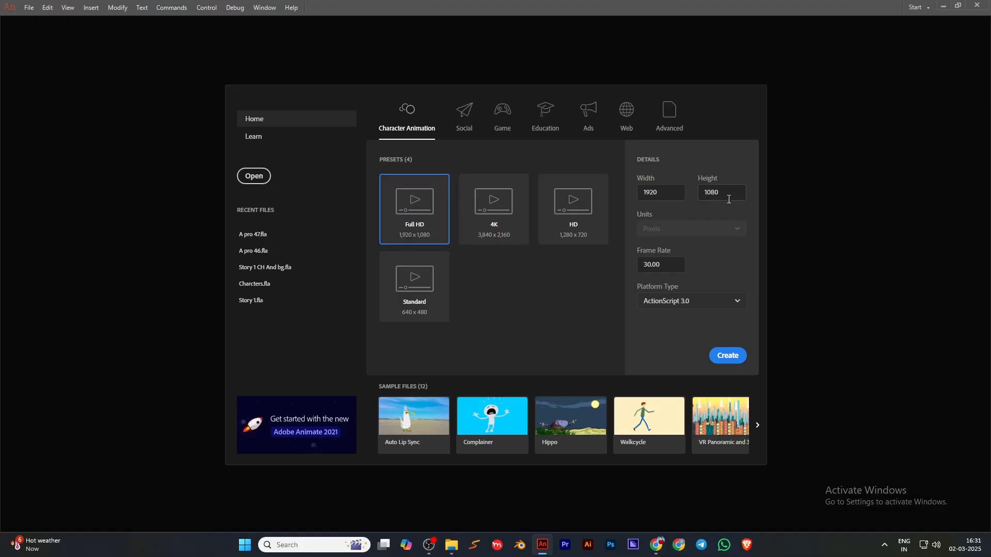
pyautogui.click(729, 356)
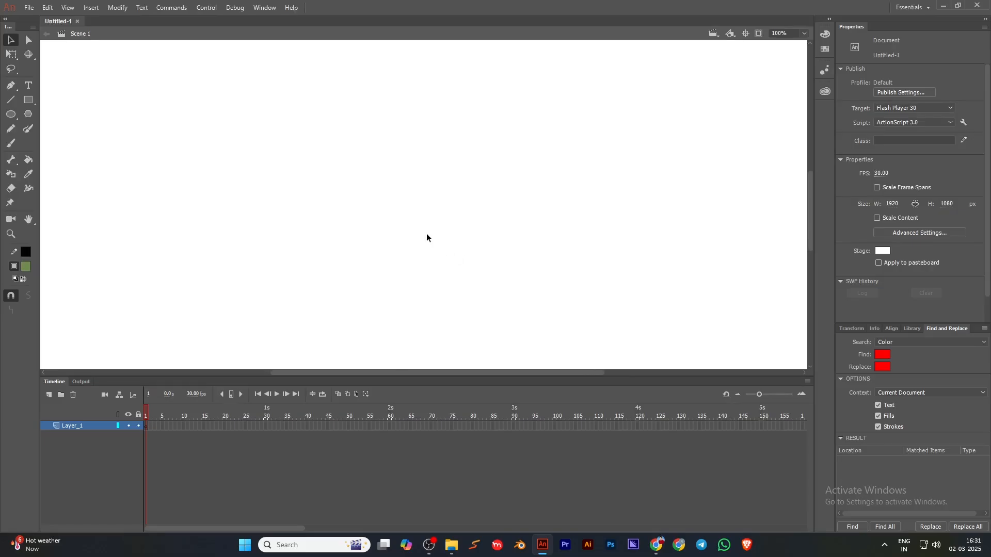
# Zoom the stage out to 50% and reduce the timeline's height to enlarge the stage area.
pyautogui.hotkey('ctrl', '-')
pyautogui.moveTo(462, 199)
pyautogui.mouseDown()
pyautogui.moveTo(445, 198)
pyautogui.moveTo(461, 207)
pyautogui.mouseUp()
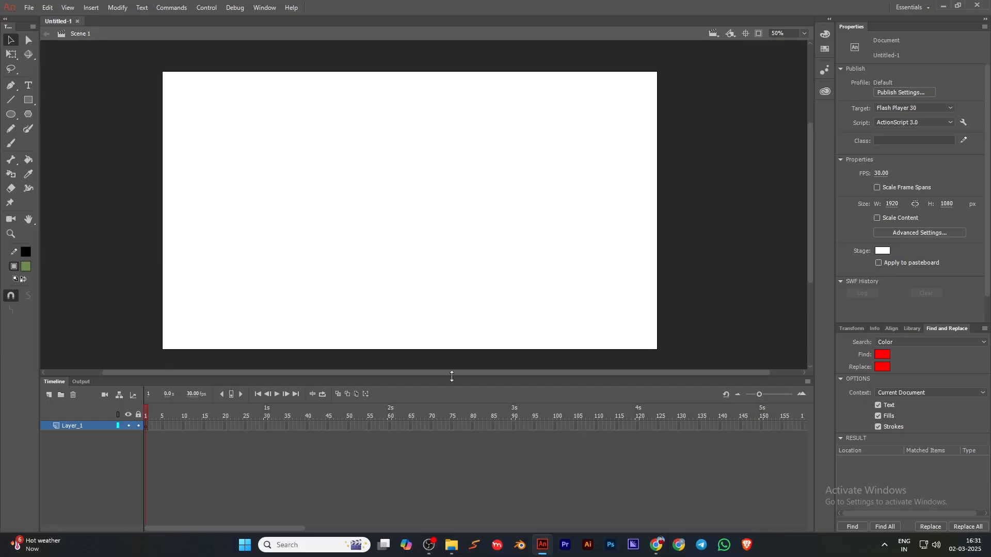
pyautogui.moveTo(451, 376); pyautogui.dragTo(448, 420)
pyautogui.moveTo(423, 248)
pyautogui.mouseDown()
pyautogui.moveTo(433, 245)
pyautogui.moveTo(392, 202)
pyautogui.moveTo(432, 254)
pyautogui.mouseUp()
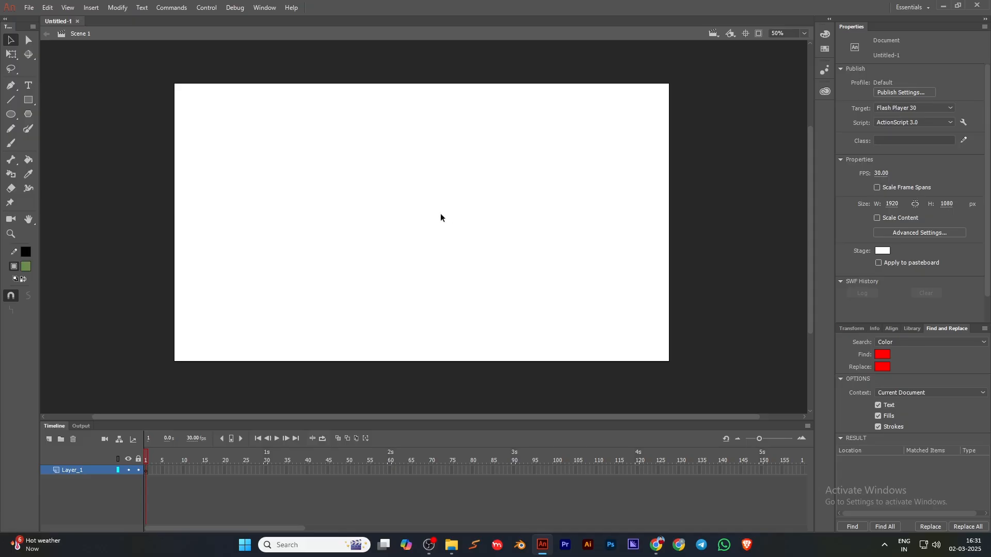
pyautogui.moveTo(436, 223)
pyautogui.mouseDown()
pyautogui.moveTo(369, 208)
pyautogui.moveTo(449, 224)
pyautogui.mouseUp()
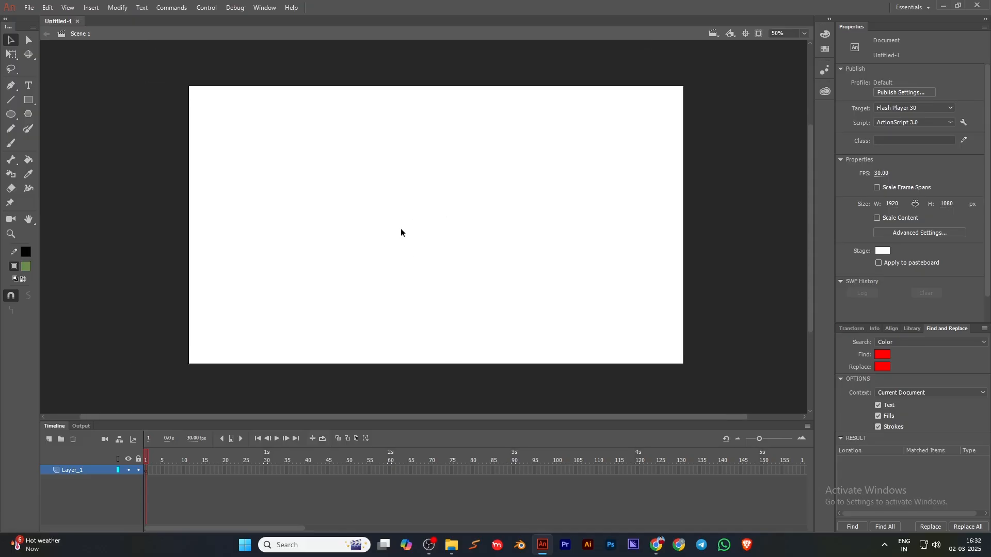
pyautogui.moveTo(402, 235); pyautogui.dragTo(482, 253)
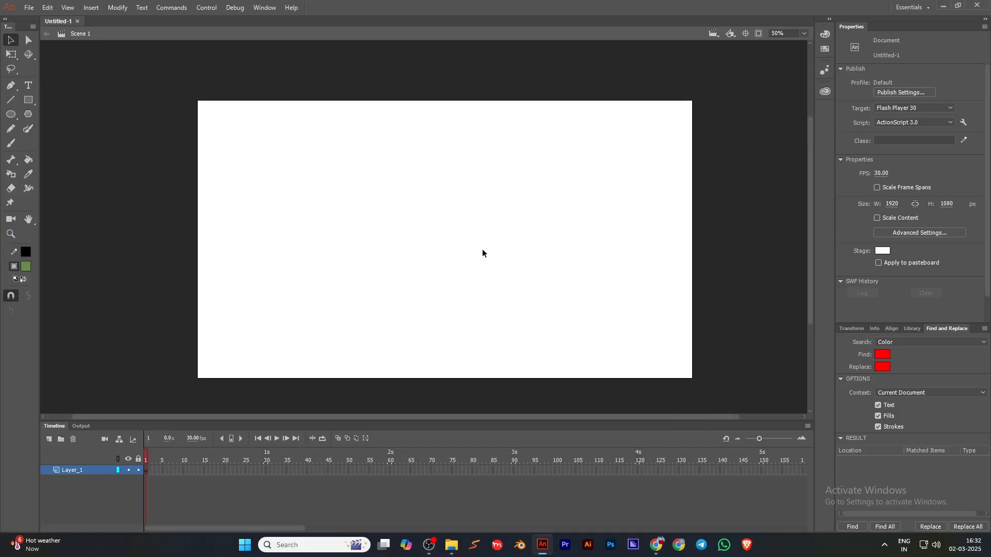
pyautogui.scroll(3, 475, 252)
pyautogui.scroll(-4, 475, 252)
pyautogui.scroll(2, 475, 252)
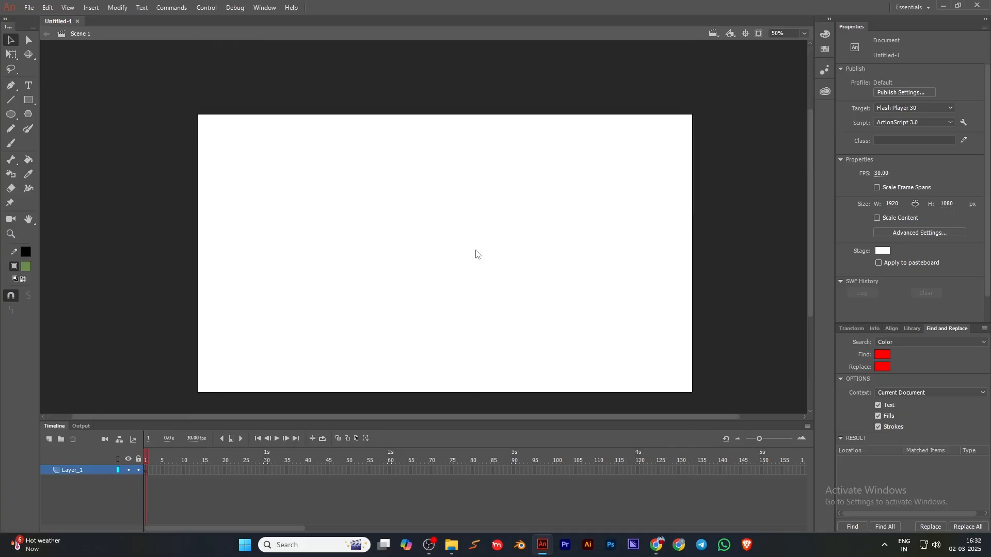
pyautogui.hscroll(1, 475, 249)
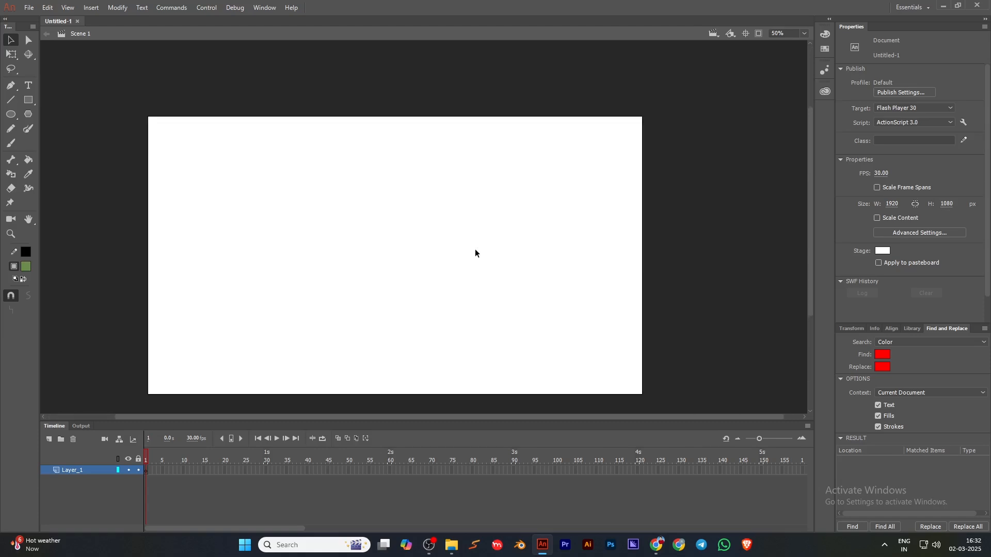
pyautogui.scroll(2, 474, 249)
pyautogui.scroll(-3, 474, 248)
pyautogui.scroll(3, 474, 248)
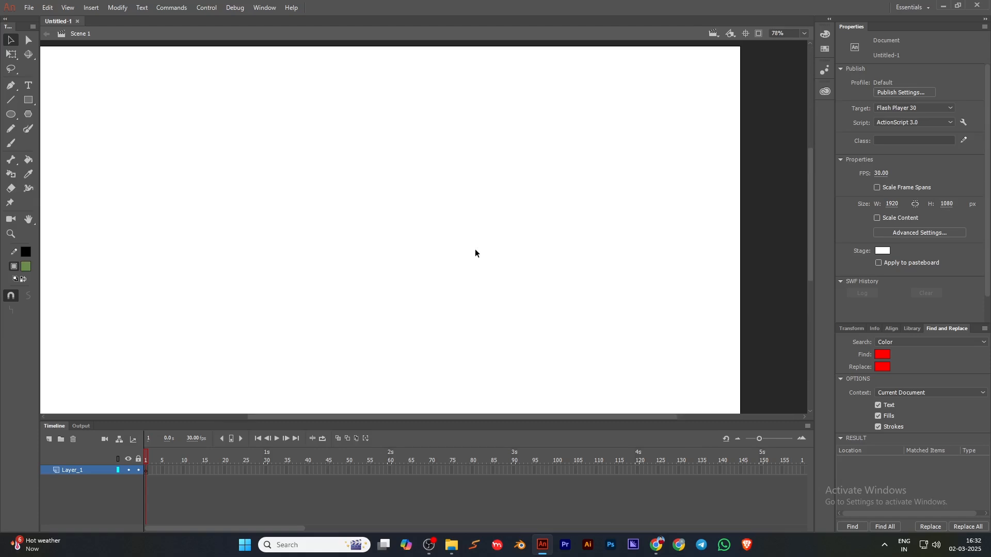
pyautogui.scroll(-3, 475, 249)
pyautogui.scroll(1, 475, 249)
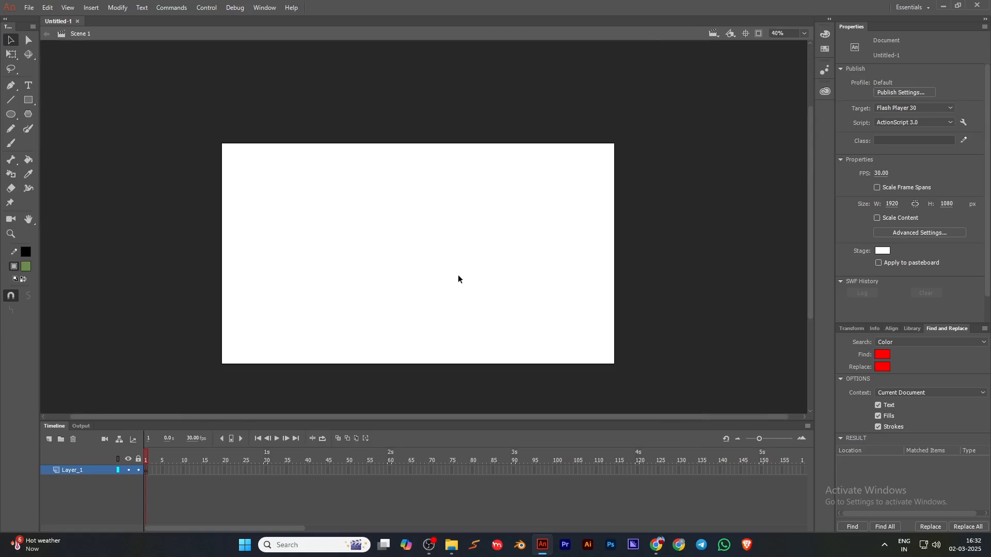
pyautogui.moveTo(391, 258); pyautogui.dragTo(362, 253)
pyautogui.scroll(1, 381, 242)
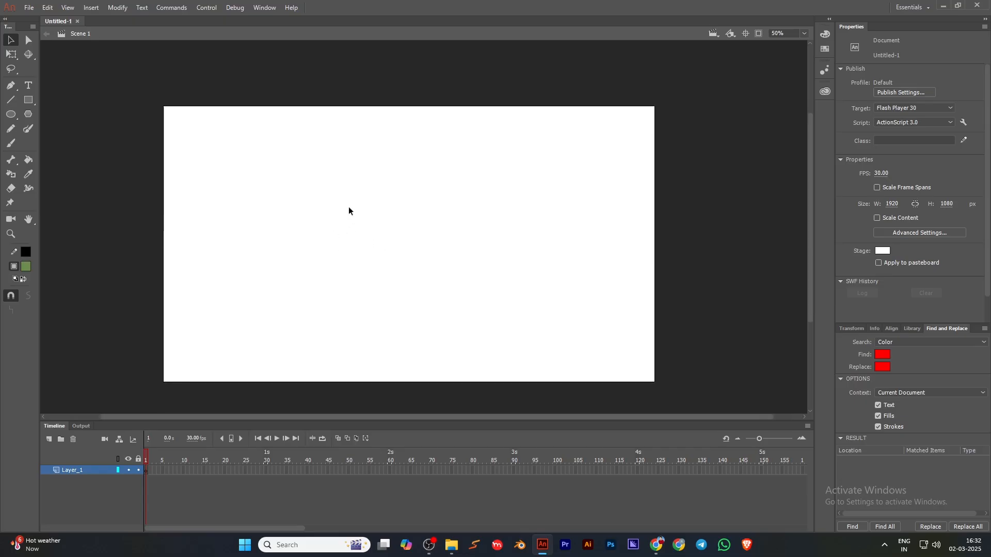
pyautogui.moveTo(376, 224); pyautogui.dragTo(391, 228)
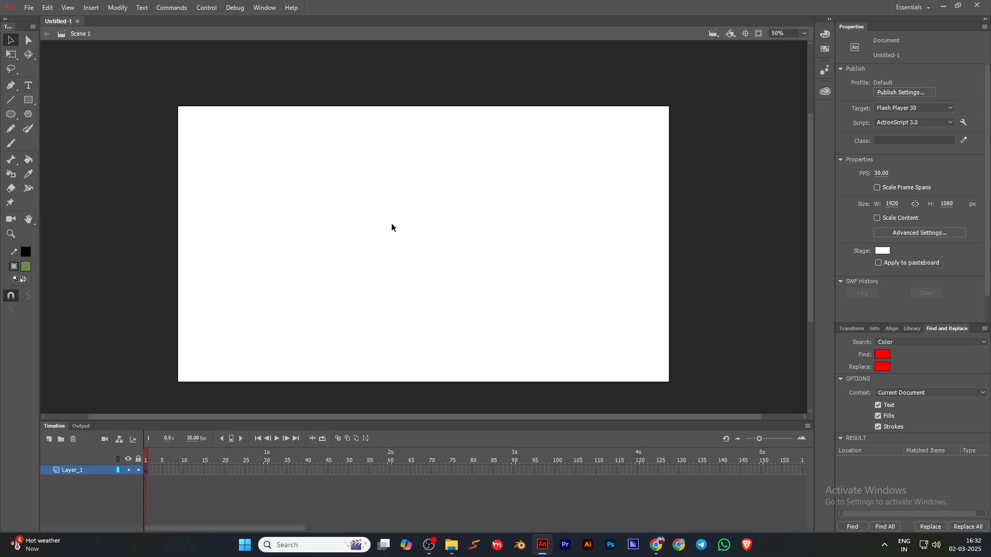
pyautogui.moveTo(352, 227); pyautogui.dragTo(358, 215)
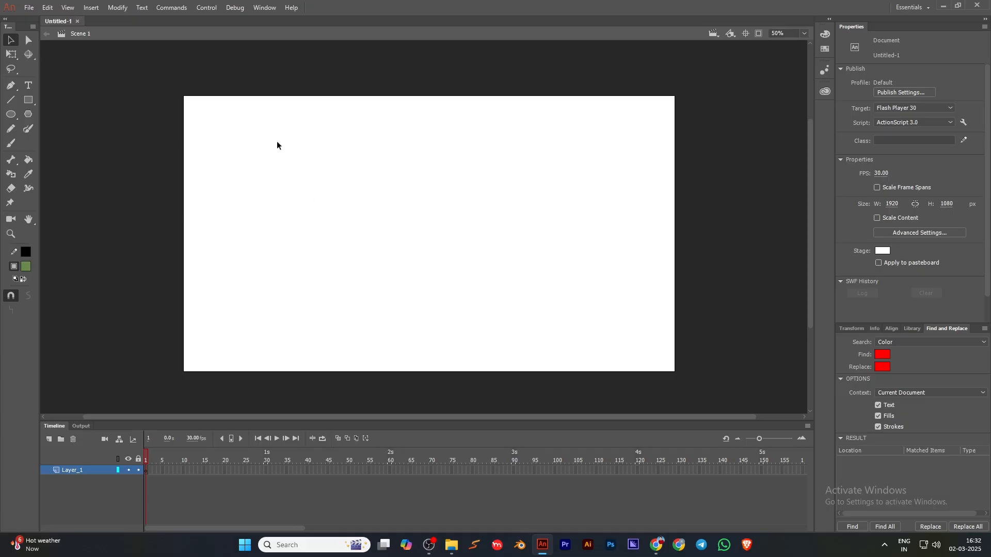
pyautogui.moveTo(532, 127); pyautogui.dragTo(326, 292)
pyautogui.moveTo(562, 92); pyautogui.dragTo(385, 310)
pyautogui.moveTo(312, 135); pyautogui.dragTo(554, 348)
pyautogui.moveTo(521, 120); pyautogui.dragTo(342, 294)
# Draw a green circle about 339 px across near the stage's upper-left corner and test selecting all of it.
pyautogui.click(10, 114)
pyautogui.moveTo(209, 151); pyautogui.dragTo(297, 235)
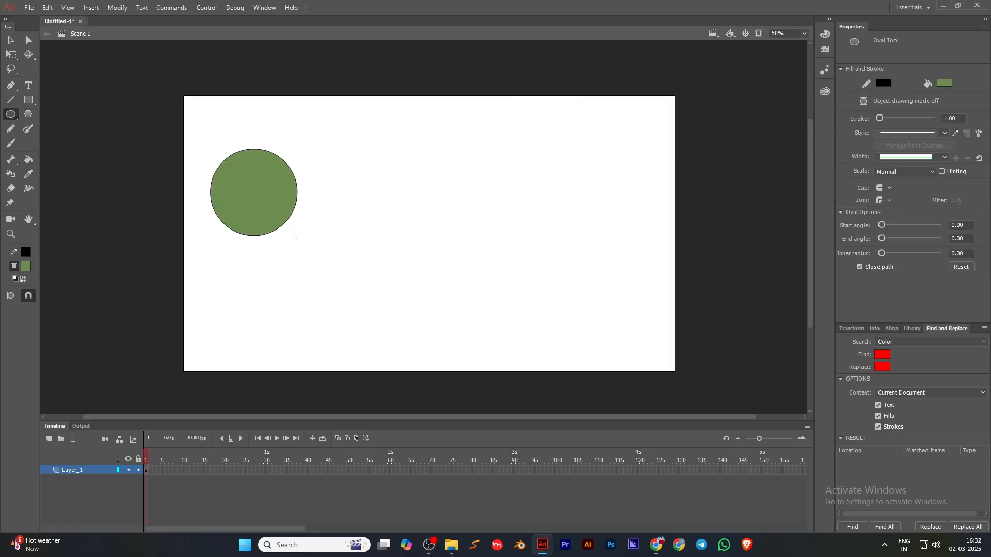
pyautogui.click(11, 39)
pyautogui.moveTo(172, 101); pyautogui.dragTo(360, 267)
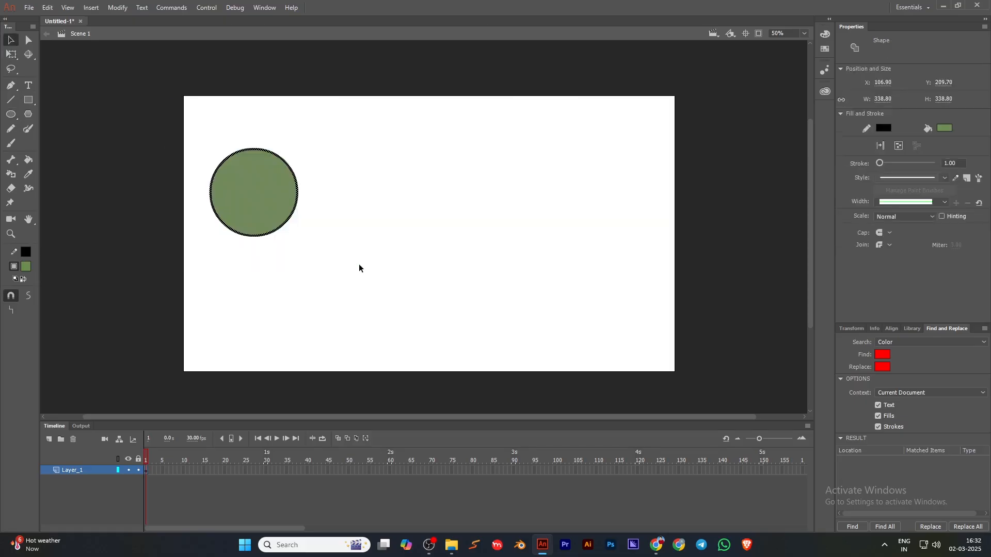
pyautogui.click(464, 256)
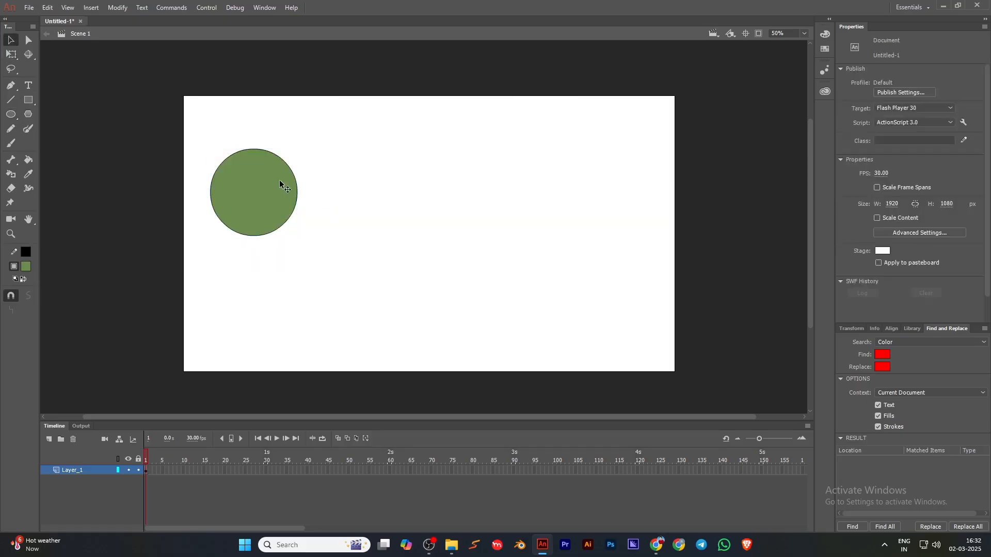
# Convert the green circle to a drawing object and move it to about X 462, Y 395.
pyautogui.moveTo(281, 184); pyautogui.dragTo(386, 224)
pyautogui.click(376, 299)
pyautogui.click(465, 270)
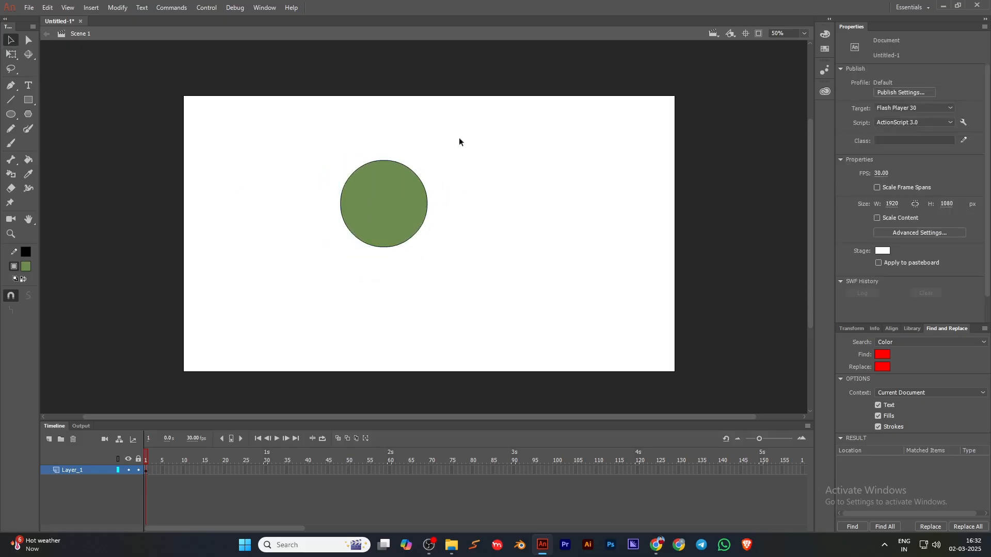
pyautogui.moveTo(466, 115); pyautogui.dragTo(201, 346)
pyautogui.moveTo(361, 203); pyautogui.dragTo(344, 245)
pyautogui.click(412, 238)
pyautogui.click(481, 237)
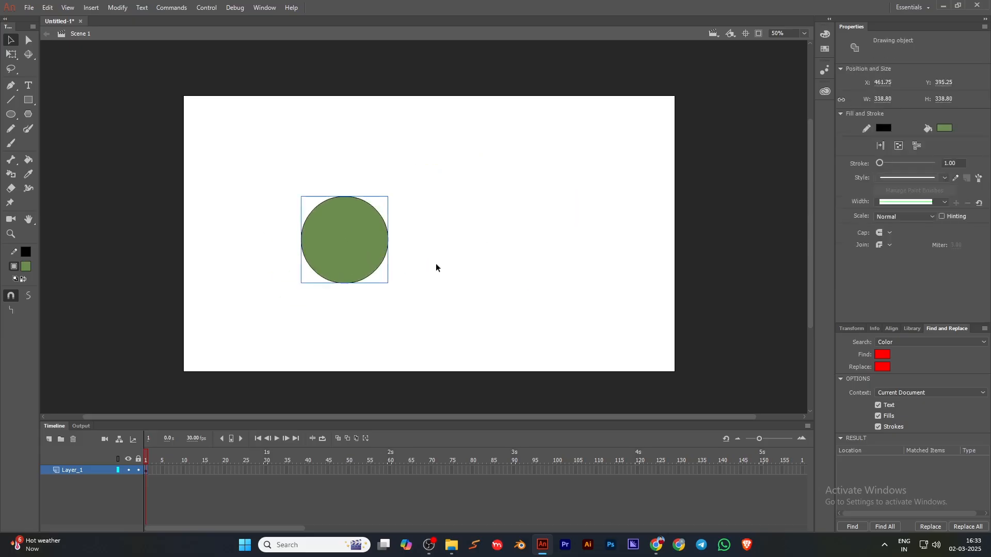
# Delete the green circle from the stage.
pyautogui.click(436, 267)
pyautogui.click(345, 250)
pyautogui.press('Delete')
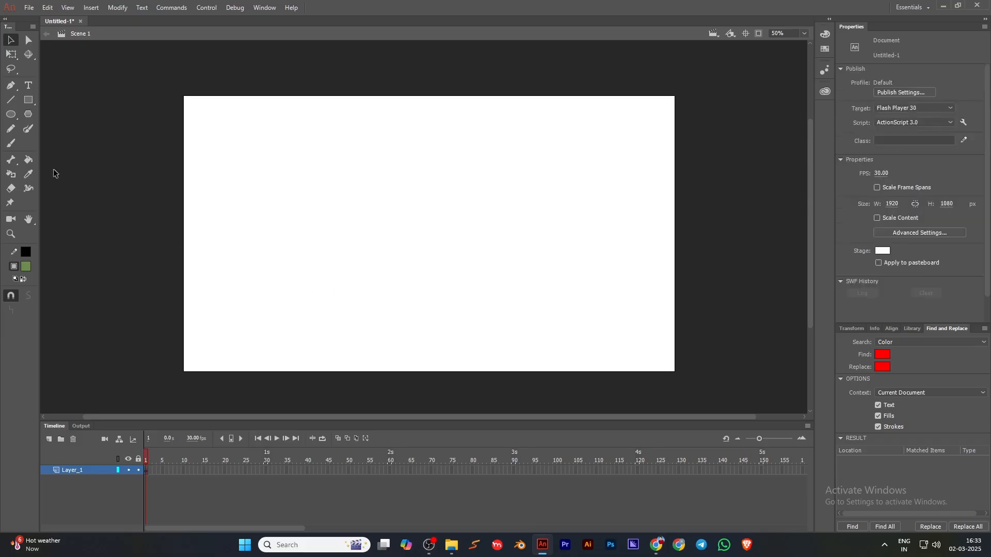
# Draw a green oval about 369 px tall in the stage's upper-left area.
pyautogui.click(33, 44)
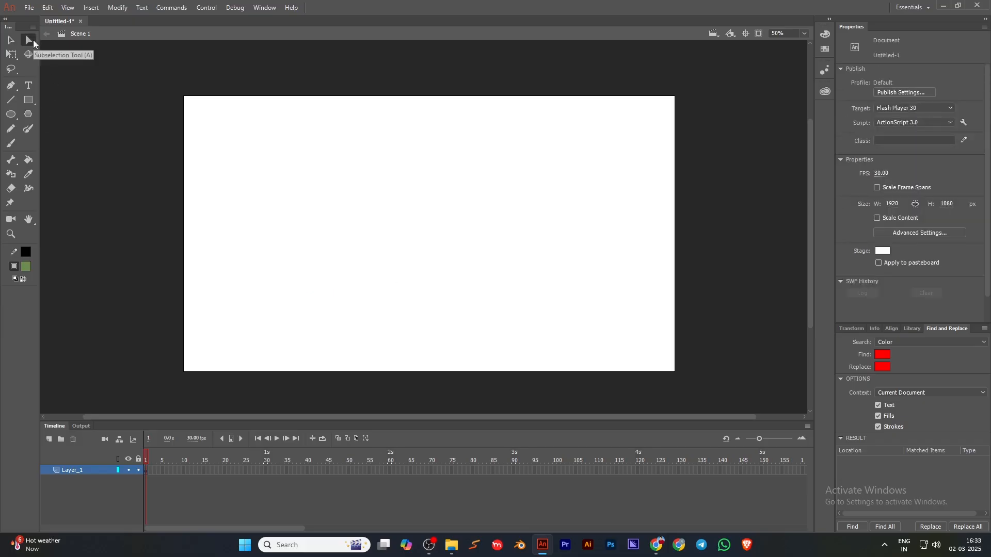
pyautogui.click(17, 117)
pyautogui.moveTo(244, 153)
pyautogui.mouseDown()
pyautogui.moveTo(320, 247)
pyautogui.moveTo(348, 248)
pyautogui.mouseUp()
# Show the oval's anchor points with the Subselection tool and deform its right edge into a dent and a bulge.
pyautogui.click(28, 40)
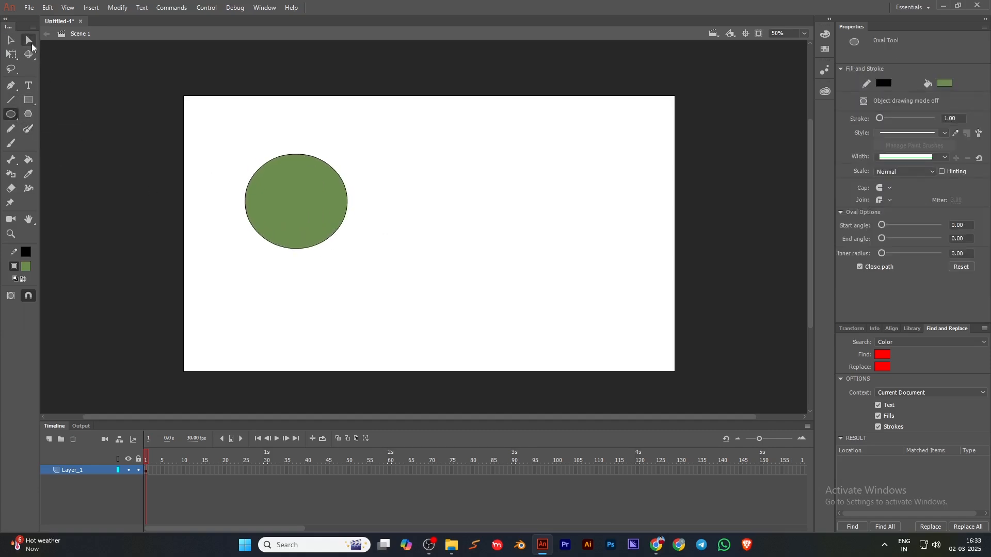
pyautogui.moveTo(208, 116); pyautogui.dragTo(444, 314)
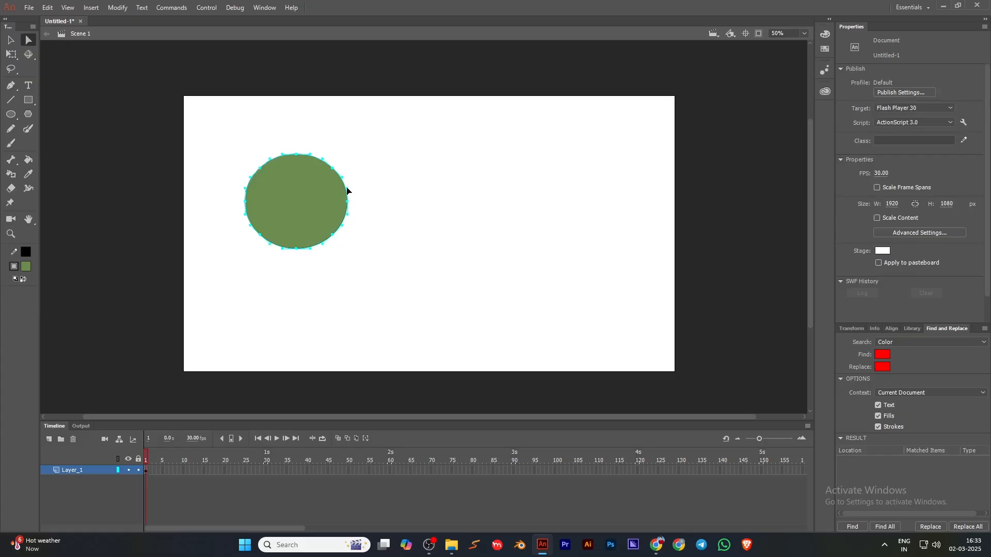
pyautogui.moveTo(347, 191); pyautogui.dragTo(367, 219)
pyautogui.click(360, 243)
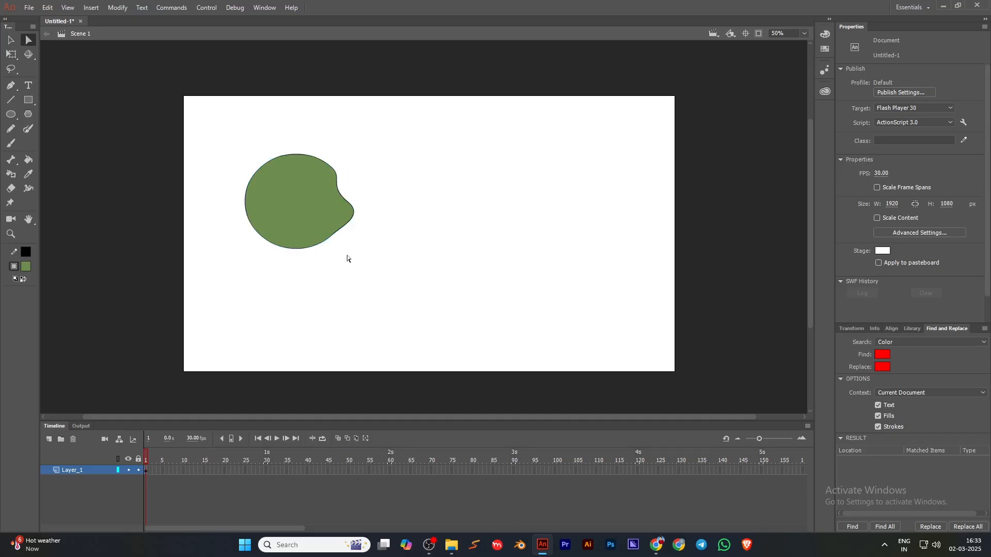
pyautogui.moveTo(385, 119); pyautogui.dragTo(209, 290)
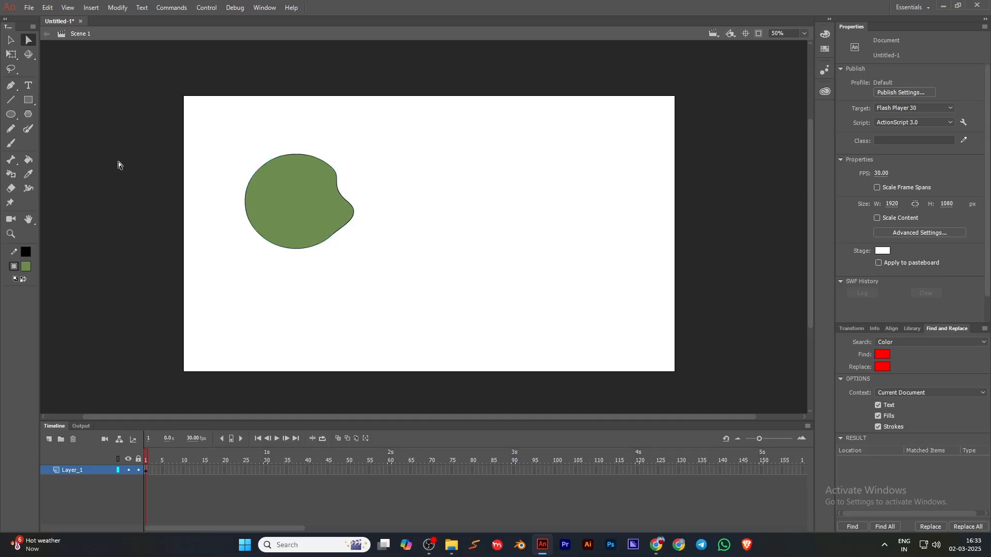
# Convert the whole deformed oval to a drawing object and move it left to about X 141.
pyautogui.click(11, 40)
pyautogui.moveTo(185, 96); pyautogui.dragTo(440, 327)
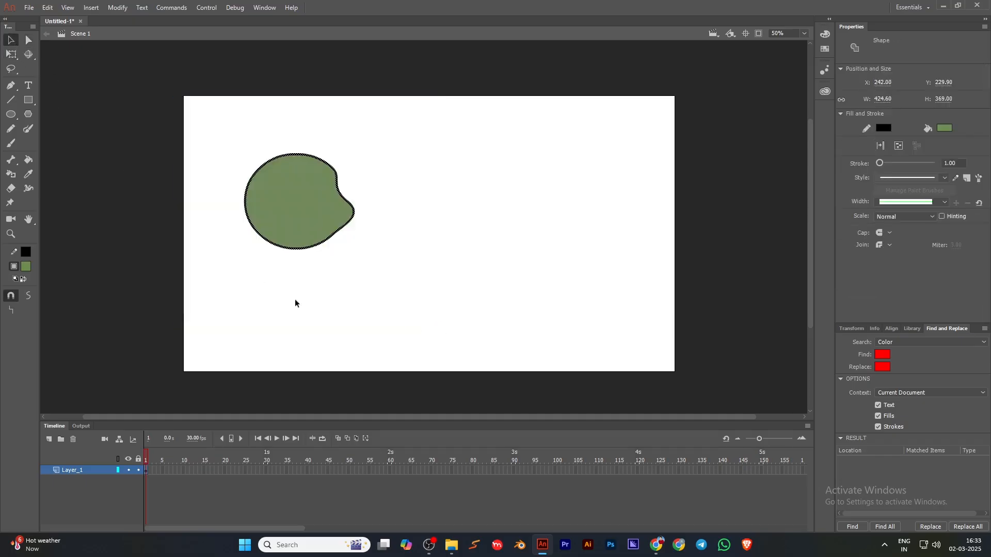
pyautogui.click(898, 146)
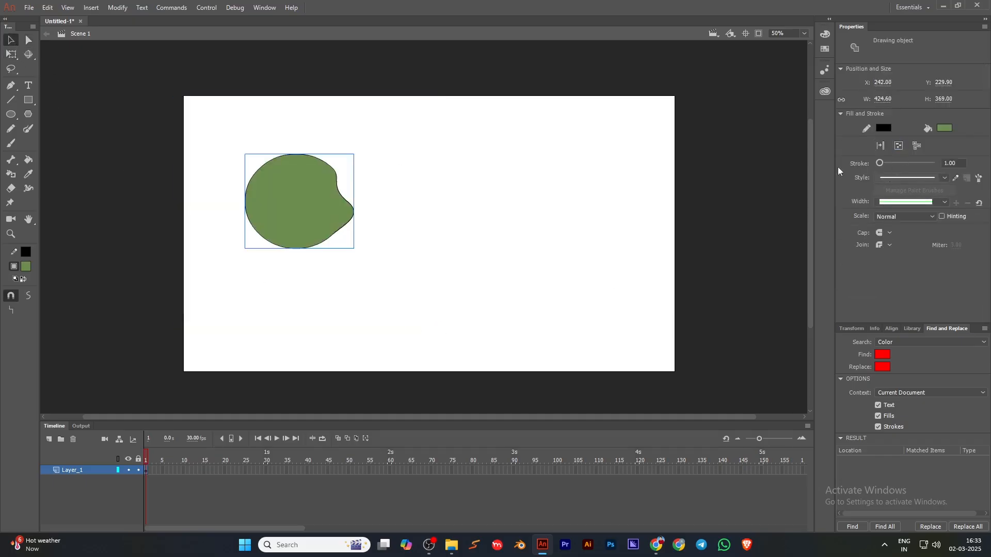
pyautogui.moveTo(324, 197)
pyautogui.mouseDown()
pyautogui.moveTo(324, 209)
pyautogui.moveTo(297, 197)
pyautogui.mouseUp()
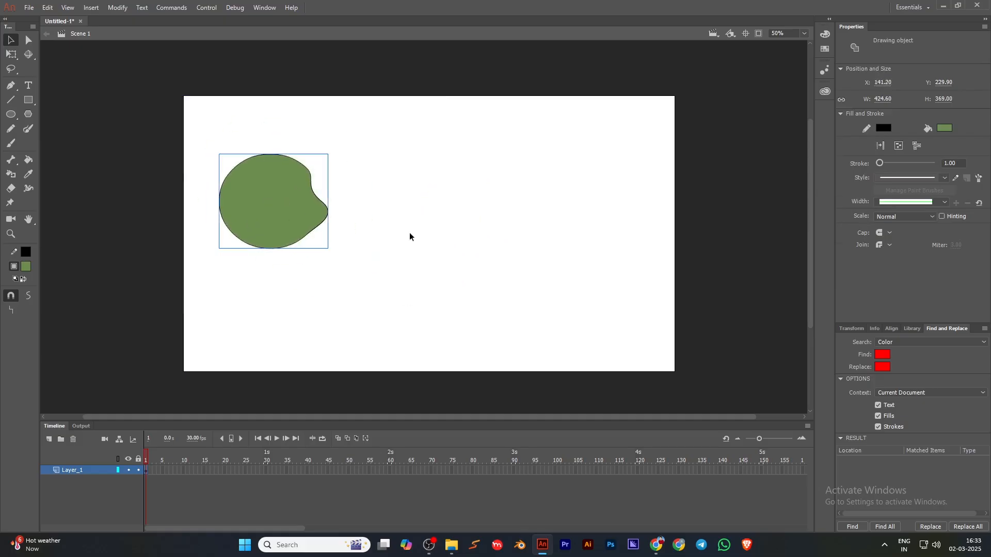
pyautogui.click(409, 232)
# Move the drawing object with the Subselection tool to about X 349, Y 298.5.
pyautogui.click(29, 41)
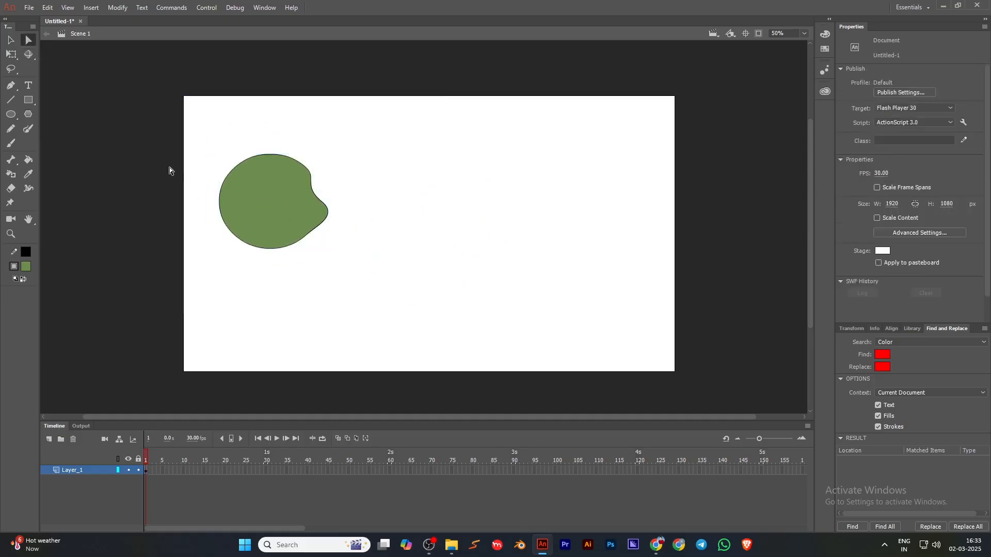
pyautogui.moveTo(204, 121); pyautogui.dragTo(353, 280)
pyautogui.moveTo(209, 146); pyautogui.dragTo(394, 319)
pyautogui.click(279, 195)
pyautogui.moveTo(279, 200)
pyautogui.mouseDown()
pyautogui.moveTo(344, 224)
pyautogui.moveTo(336, 228)
pyautogui.moveTo(333, 217)
pyautogui.mouseUp()
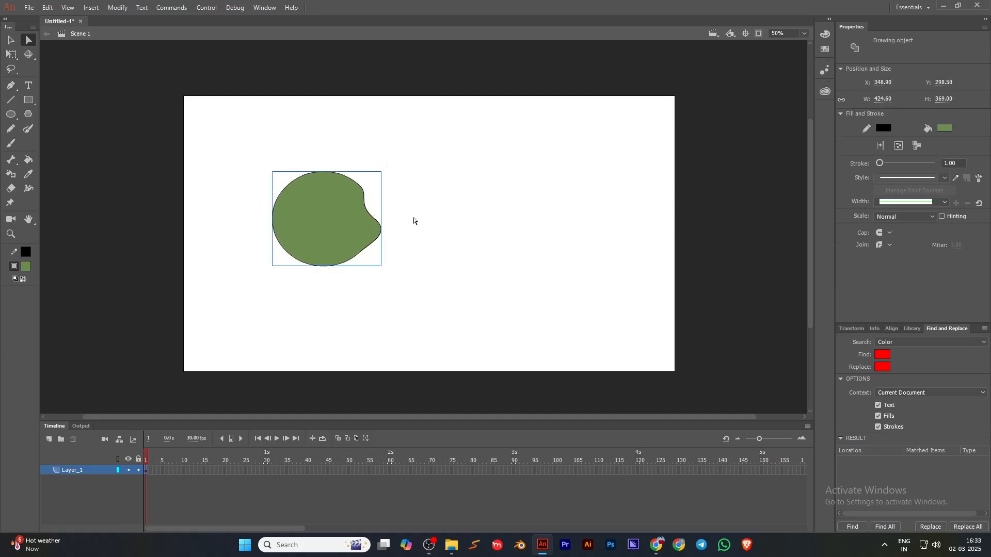
# Break the drawing object apart into a shape and adjust its right-side anchor points and handles to smooth out the dent.
pyautogui.hotkey('ctrl', 'b')
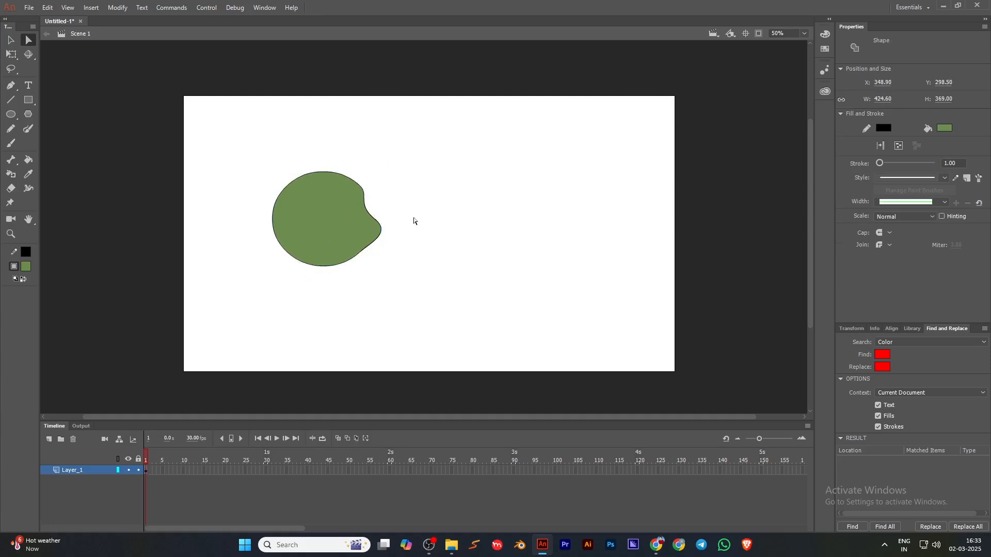
pyautogui.moveTo(437, 113); pyautogui.dragTo(153, 362)
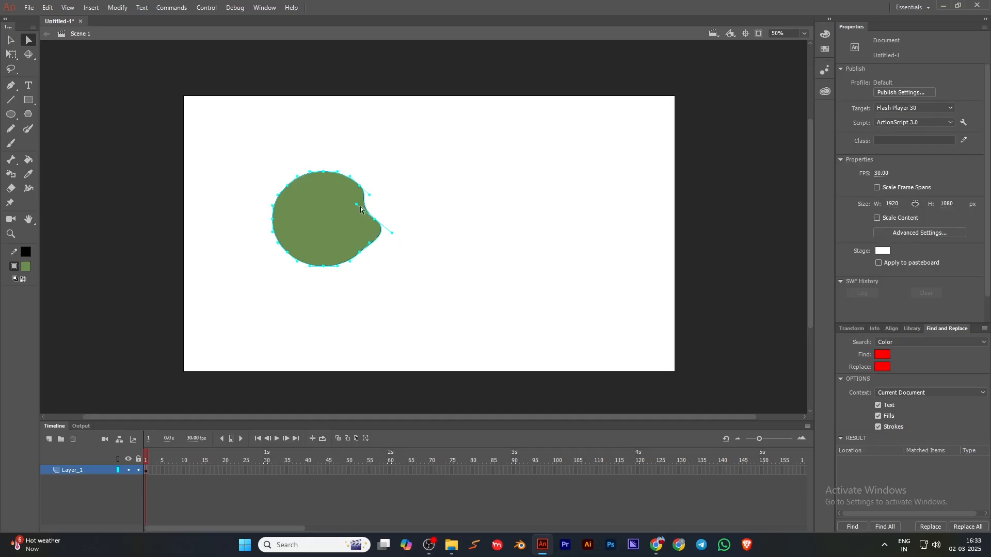
pyautogui.moveTo(356, 204); pyautogui.dragTo(375, 196)
pyautogui.moveTo(373, 246)
pyautogui.mouseDown()
pyautogui.moveTo(381, 243)
pyautogui.moveTo(360, 247)
pyautogui.moveTo(370, 243)
pyautogui.mouseUp()
pyautogui.click(10, 40)
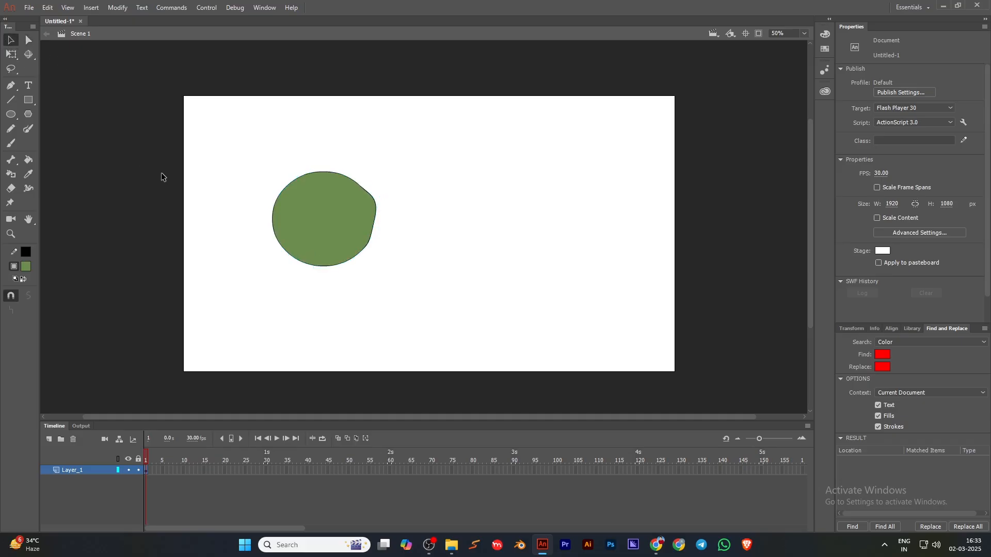
# Select the whole green shape and move it up and to the left on the stage.
pyautogui.moveTo(217, 141); pyautogui.dragTo(492, 382)
pyautogui.moveTo(351, 227); pyautogui.dragTo(287, 218)
pyautogui.click(382, 308)
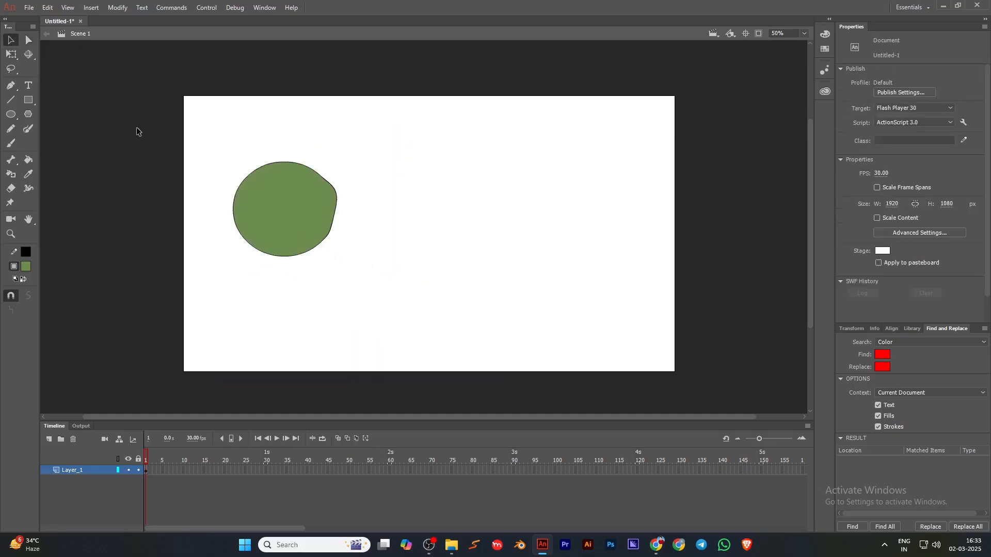
# Show the shape's anchor points with the Subselection tool and pull its lower-left points outward into a bulge.
pyautogui.click(27, 39)
pyautogui.moveTo(206, 137); pyautogui.dragTo(409, 324)
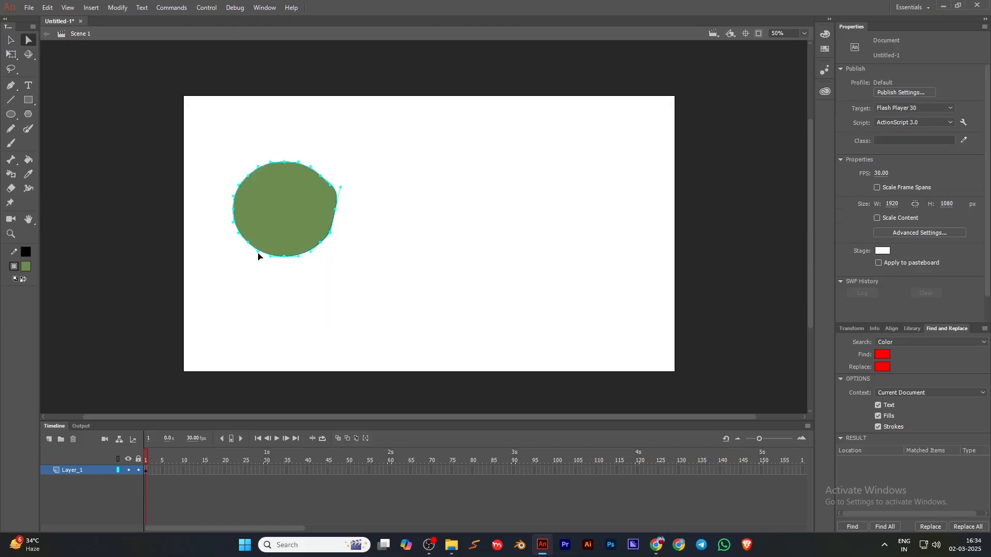
pyautogui.moveTo(258, 256); pyautogui.dragTo(254, 262)
pyautogui.click(242, 234)
pyautogui.moveTo(202, 116); pyautogui.dragTo(422, 337)
pyautogui.moveTo(244, 230); pyautogui.dragTo(228, 236)
pyautogui.click(222, 256)
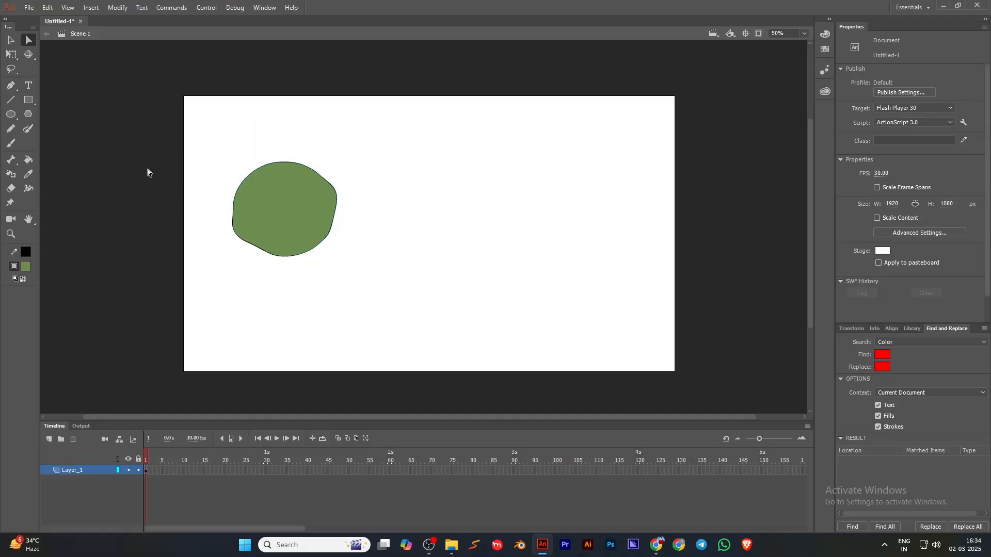
# Squash the green shape vertically with the Free Transform tool to about 403.5 wide by 316.7 high.
pyautogui.click(12, 55)
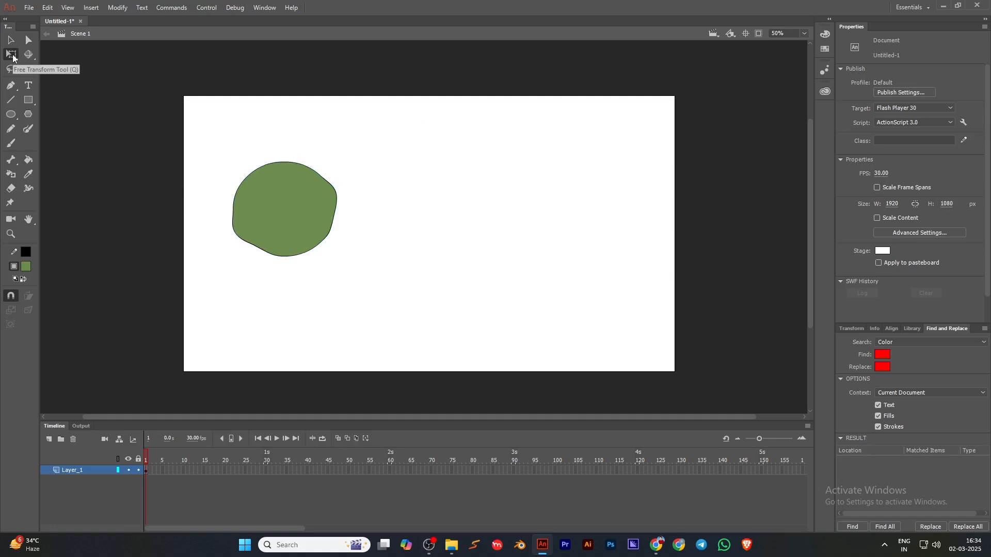
pyautogui.moveTo(200, 107); pyautogui.dragTo(397, 315)
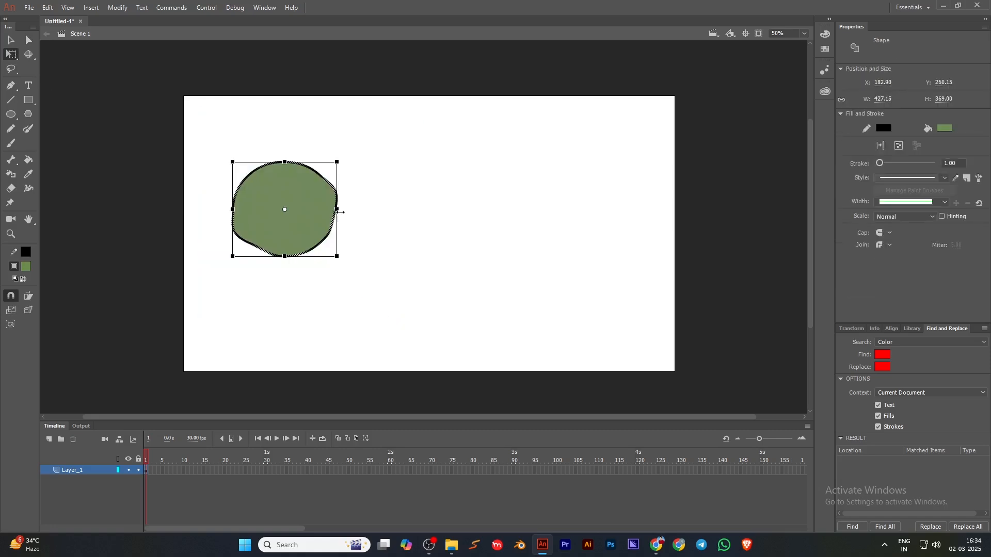
pyautogui.moveTo(337, 209)
pyautogui.mouseDown()
pyautogui.moveTo(361, 211)
pyautogui.moveTo(337, 210)
pyautogui.mouseUp()
pyautogui.moveTo(284, 162); pyautogui.dragTo(383, 156)
pyautogui.moveTo(366, 168)
pyautogui.mouseDown()
pyautogui.moveTo(397, 139)
pyautogui.moveTo(354, 163)
pyautogui.mouseUp()
pyautogui.click(387, 219)
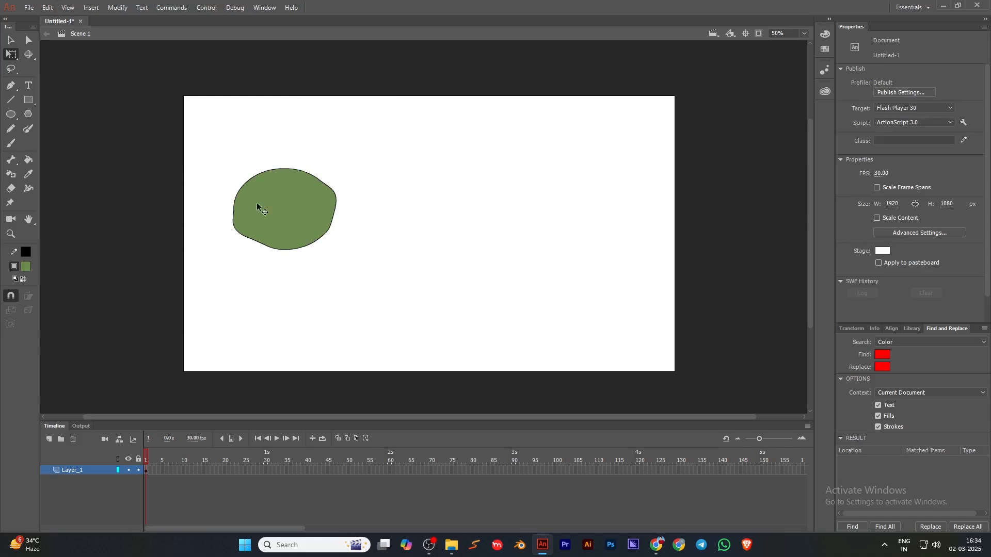
pyautogui.moveTo(202, 141); pyautogui.dragTo(392, 301)
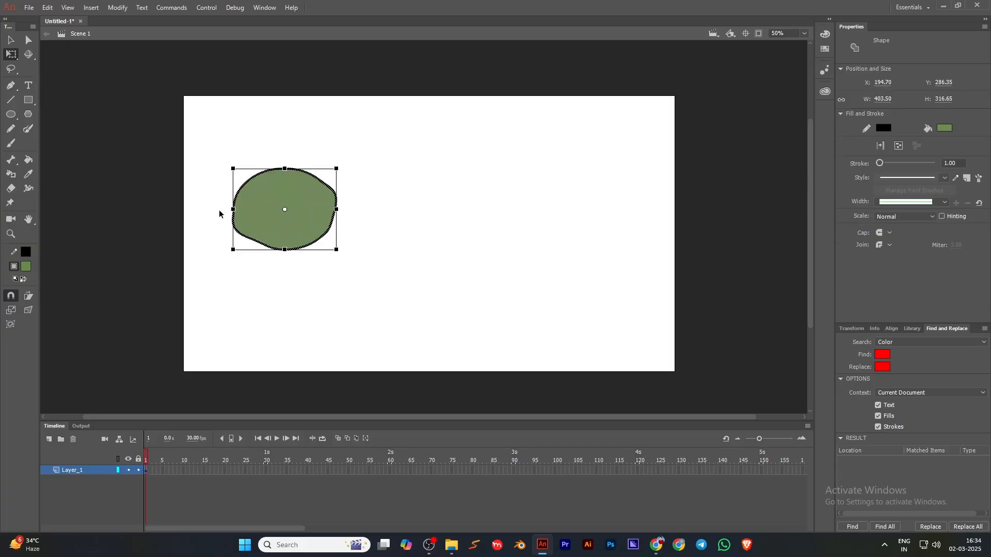
pyautogui.click(202, 199)
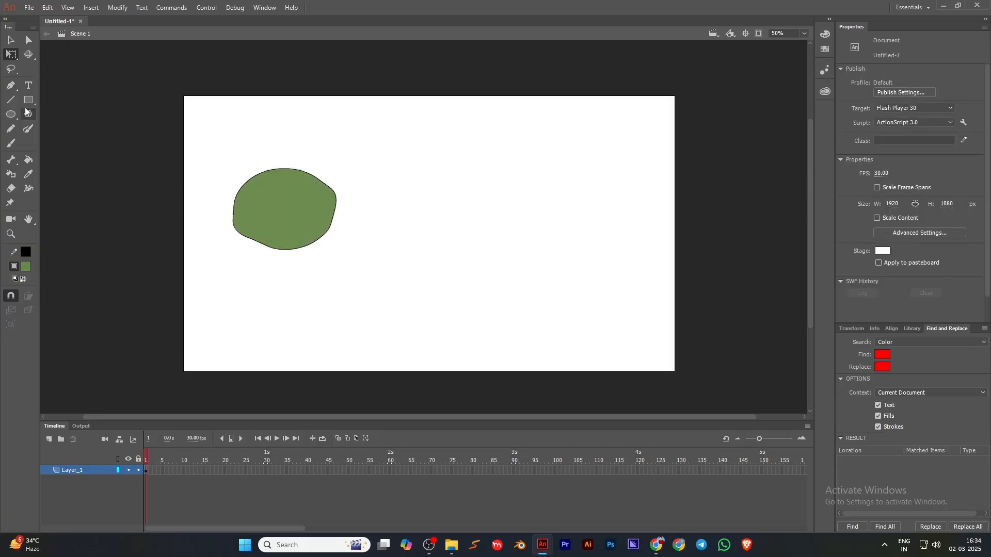
# Draw four slanted straight lines beside the green shape and one horizontal line above them with the Line tool.
pyautogui.click(11, 100)
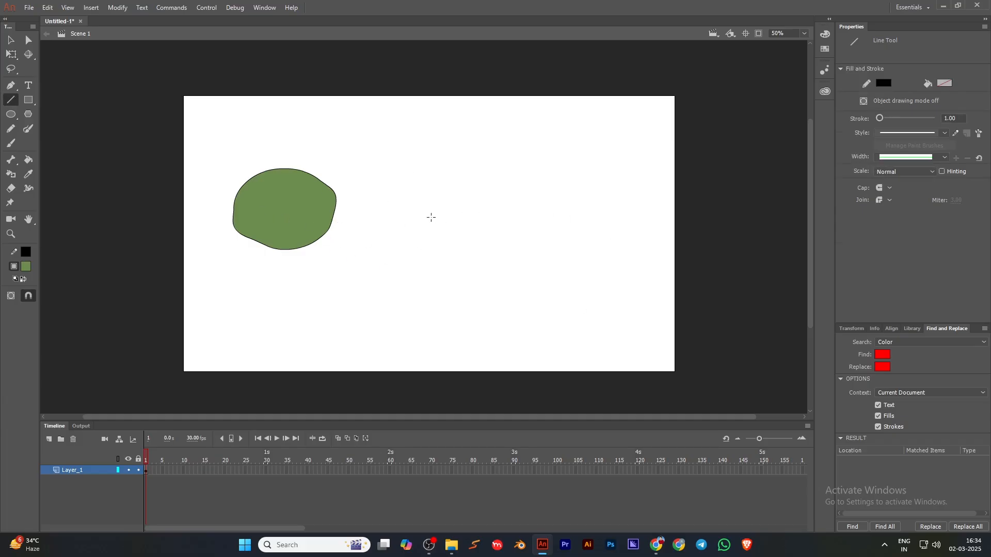
pyautogui.moveTo(455, 165); pyautogui.dragTo(390, 261)
pyautogui.moveTo(472, 169); pyautogui.dragTo(454, 242)
pyautogui.moveTo(488, 165); pyautogui.dragTo(519, 268)
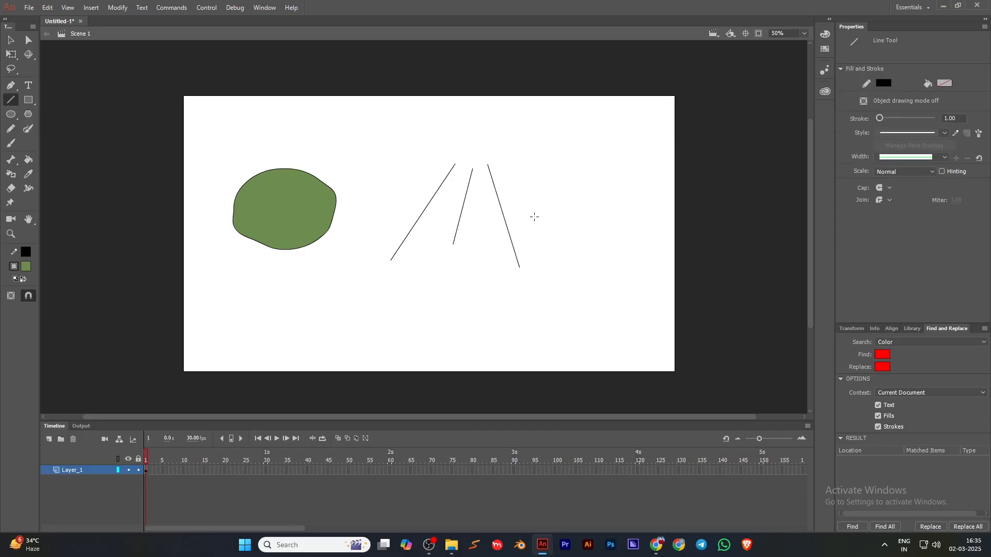
pyautogui.moveTo(569, 147); pyautogui.dragTo(543, 273)
pyautogui.moveTo(338, 138); pyautogui.dragTo(494, 137)
# Bend the horizontal line downward and the leftmost slanted line outward into curves with the Selection tool.
pyautogui.click(11, 41)
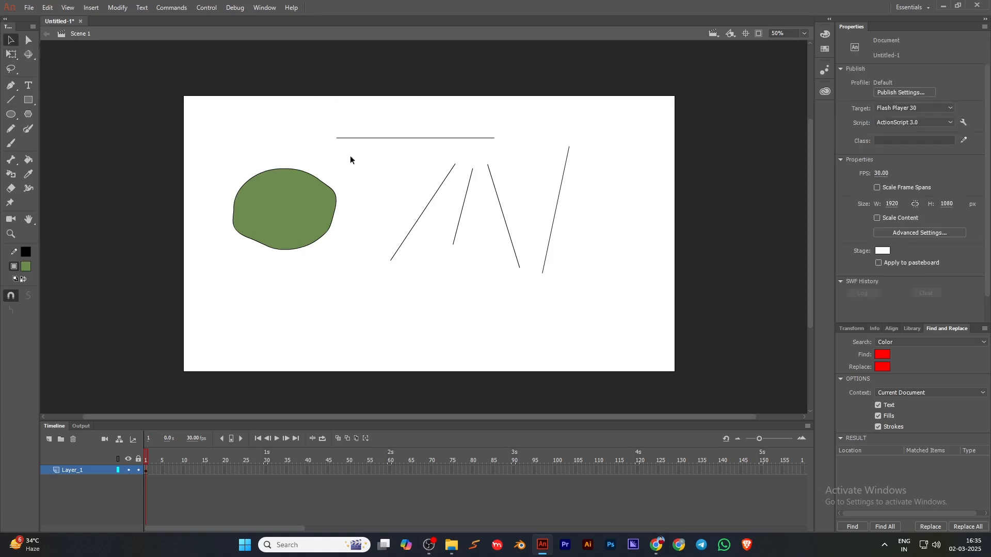
pyautogui.moveTo(386, 138)
pyautogui.mouseDown()
pyautogui.moveTo(393, 106)
pyautogui.moveTo(362, 190)
pyautogui.moveTo(382, 148)
pyautogui.mouseUp()
pyautogui.moveTo(413, 228); pyautogui.dragTo(373, 196)
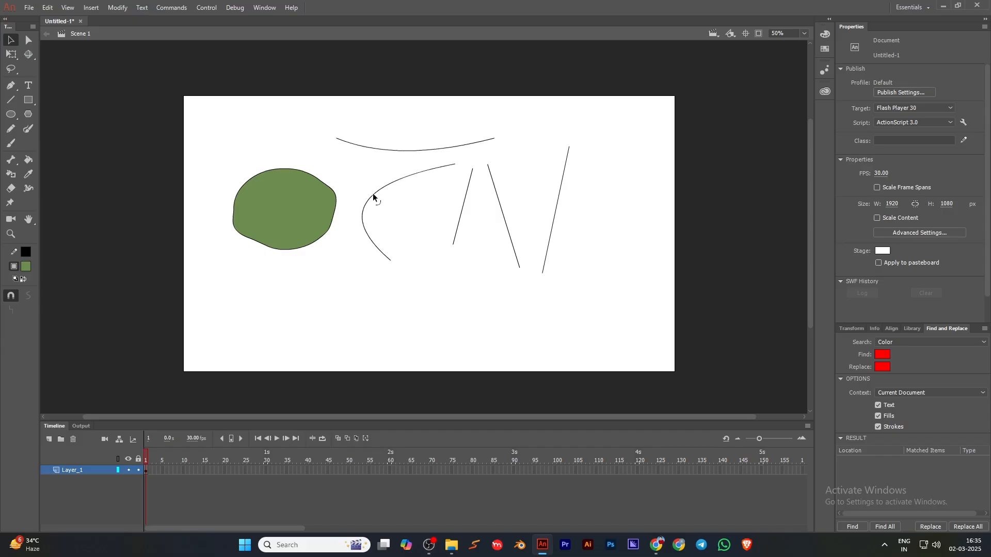
# Draw a closed four-sided outline from straight lines below the curved line.
pyautogui.click(10, 100)
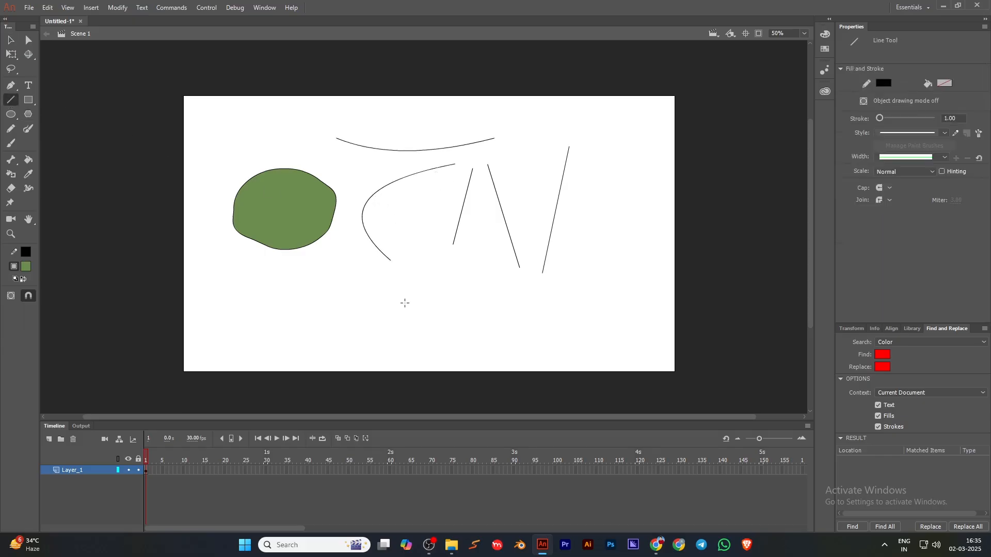
pyautogui.moveTo(378, 291); pyautogui.dragTo(372, 348)
pyautogui.moveTo(372, 348); pyautogui.dragTo(376, 291)
# Bow the four sides of the outline outward and adjust its left corners to form a rounded, circle-like shape.
pyautogui.press('v')
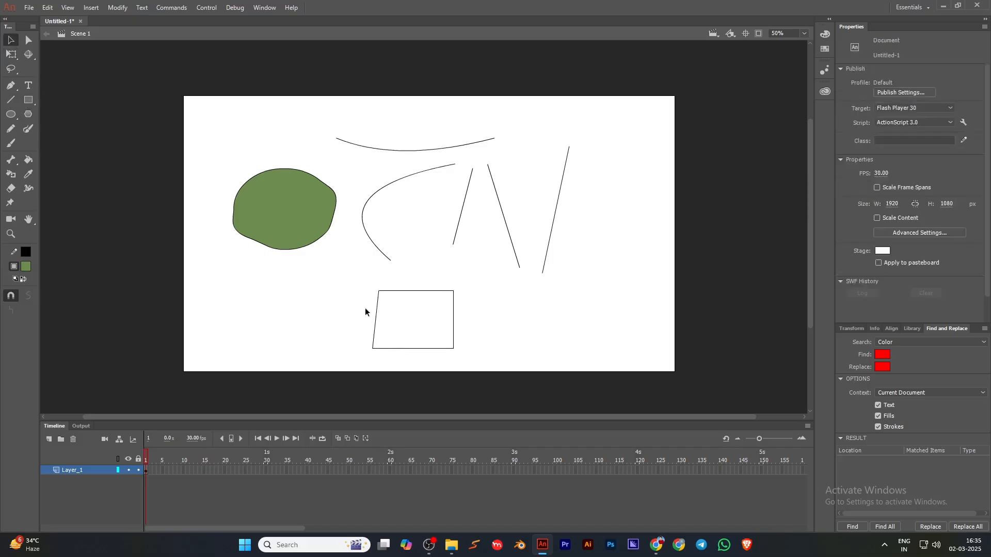
pyautogui.moveTo(376, 320); pyautogui.dragTo(354, 317)
pyautogui.moveTo(416, 272); pyautogui.dragTo(416, 276)
pyautogui.moveTo(459, 325)
pyautogui.mouseDown()
pyautogui.moveTo(427, 364)
pyautogui.moveTo(446, 351)
pyautogui.mouseUp()
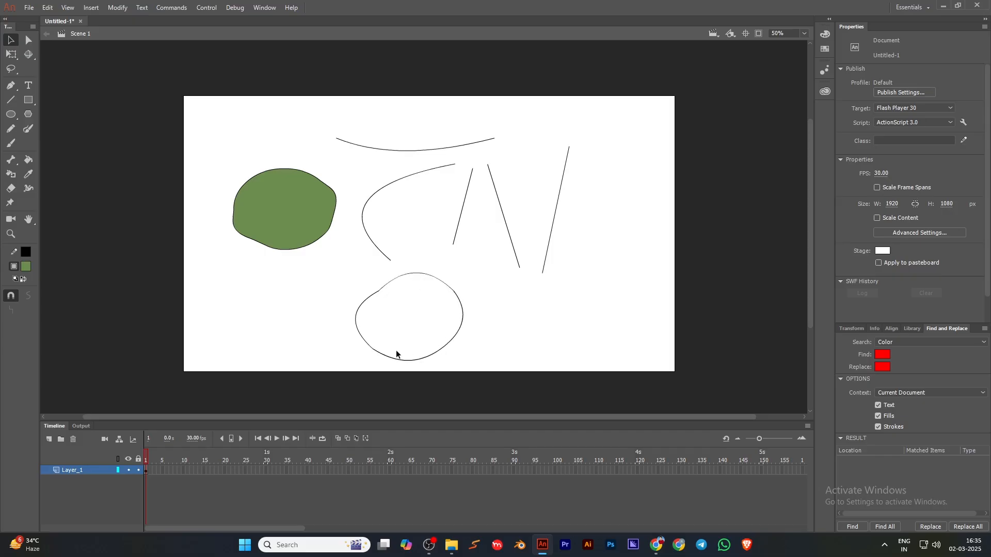
pyautogui.moveTo(373, 348); pyautogui.dragTo(379, 346)
pyautogui.moveTo(377, 290); pyautogui.dragTo(382, 279)
pyautogui.moveTo(358, 324); pyautogui.dragTo(364, 325)
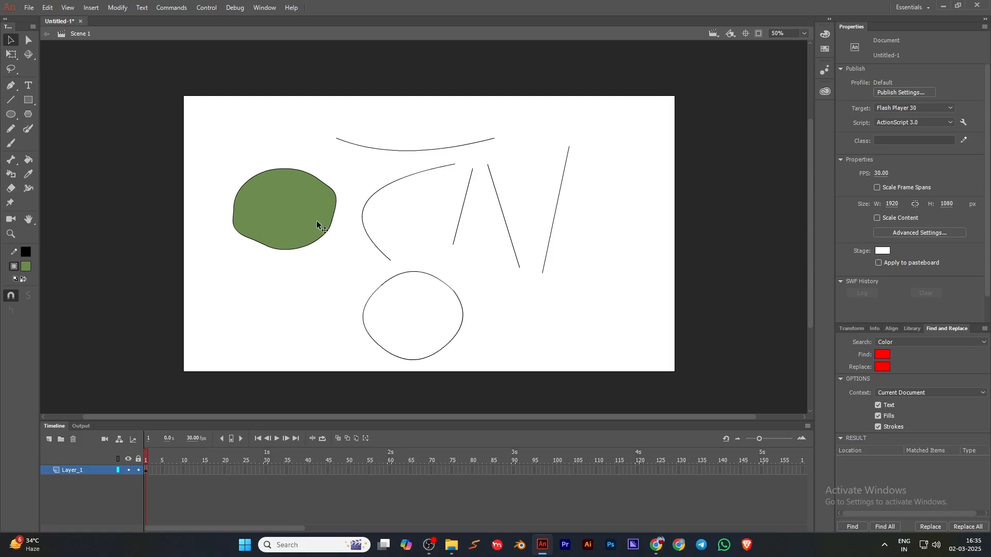
# Draw an upright and a horizontal filled rectangle near the stage's right edge with the Rectangle tool.
pyautogui.click(10, 114)
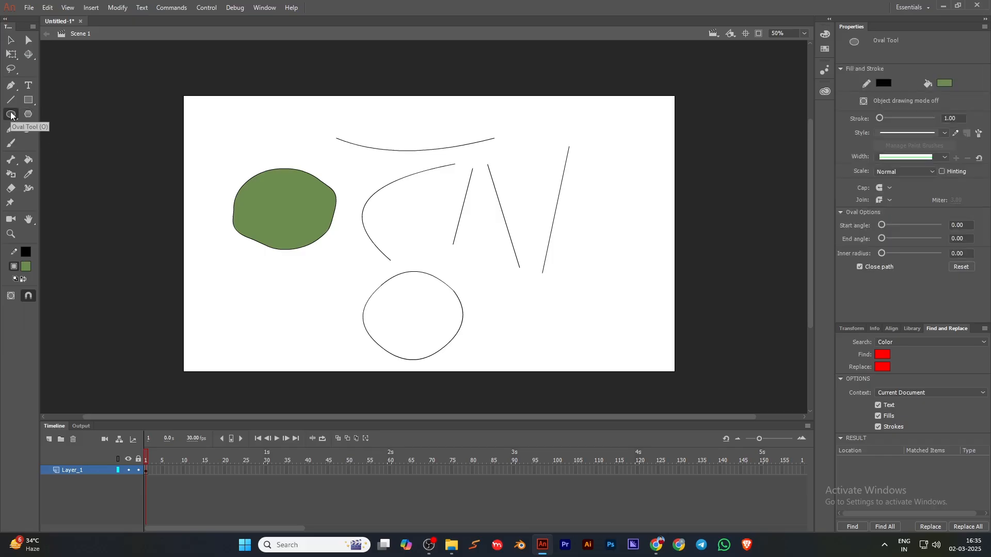
pyautogui.click(29, 101)
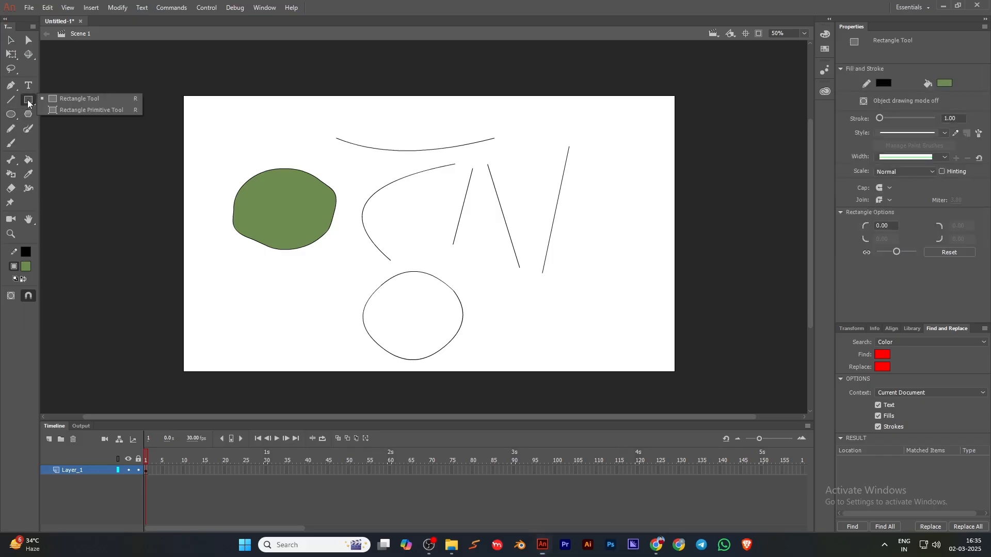
pyautogui.click(28, 101)
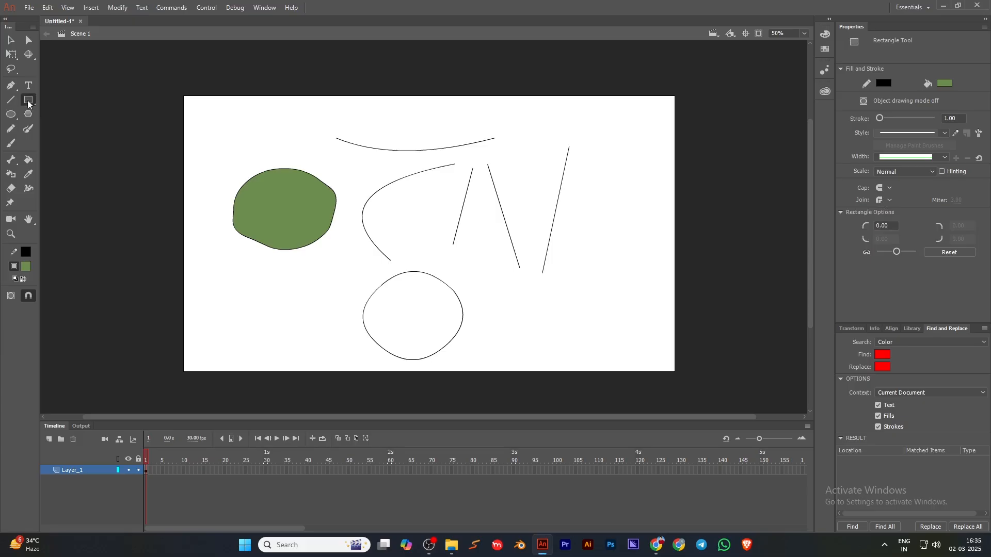
pyautogui.click(8, 118)
pyautogui.click(27, 102)
pyautogui.click(62, 98)
pyautogui.moveTo(595, 178)
pyautogui.mouseDown()
pyautogui.moveTo(645, 248)
pyautogui.moveTo(583, 324)
pyautogui.mouseUp()
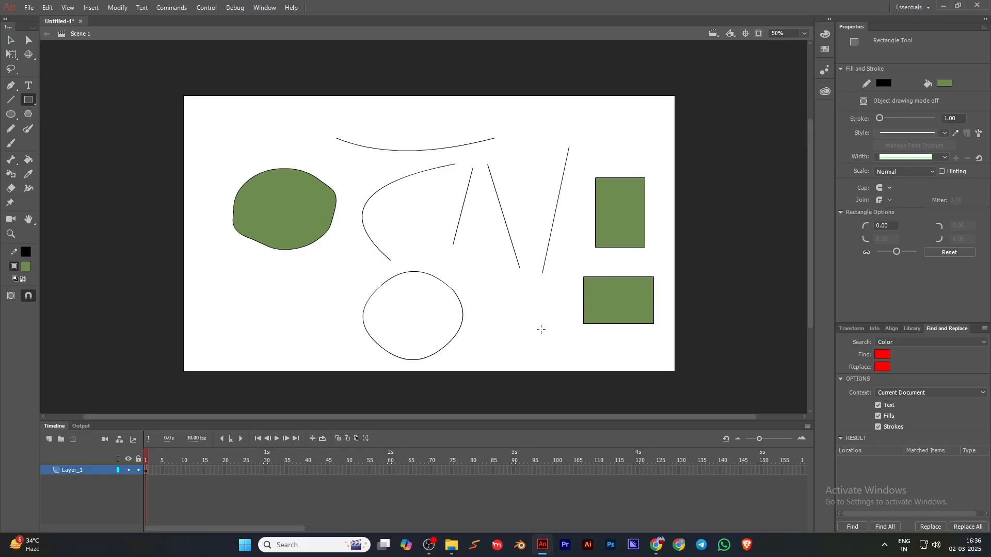
# Draw a filled circle below the green shape and a narrow upright oval overlapping the rounded outline.
pyautogui.click(11, 114)
pyautogui.moveTo(233, 259); pyautogui.dragTo(303, 329)
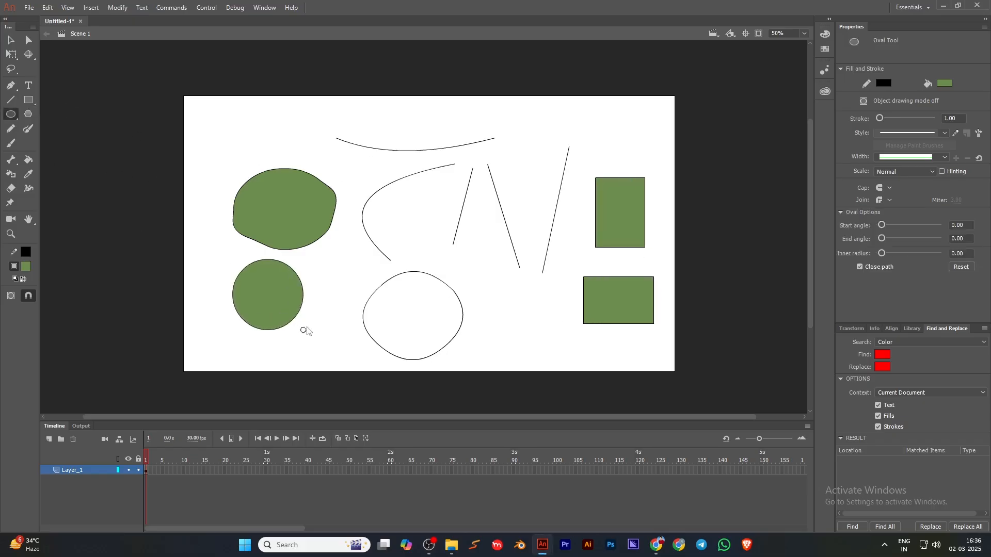
pyautogui.moveTo(333, 269); pyautogui.dragTo(382, 333)
# Select all the shapes and lines on the stage and delete them.
pyautogui.click(12, 54)
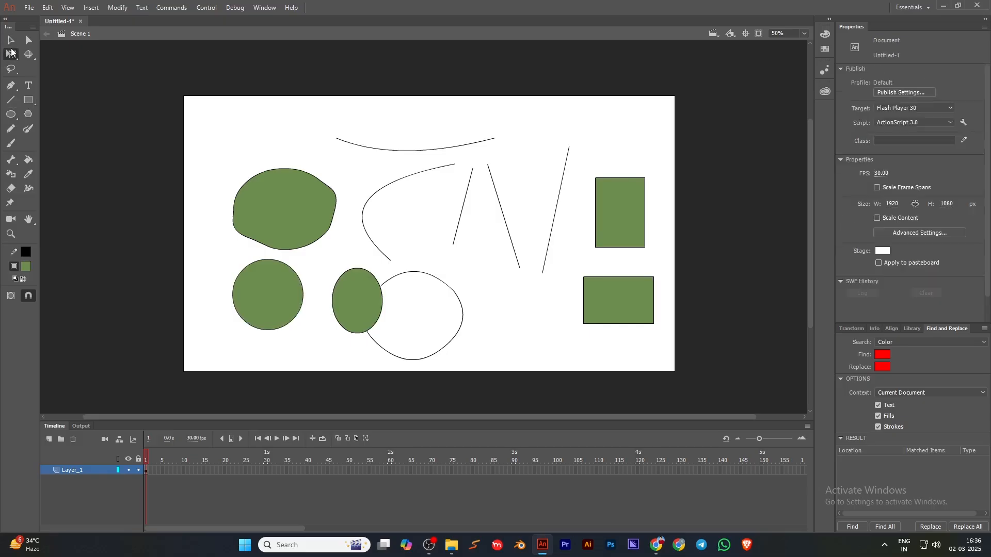
pyautogui.click(11, 40)
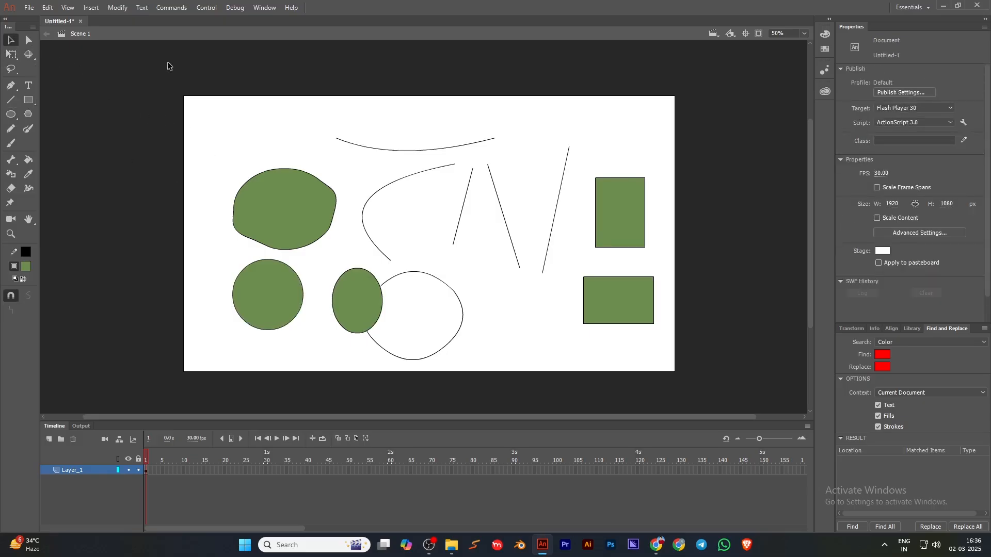
pyautogui.moveTo(168, 62); pyautogui.dragTo(702, 379)
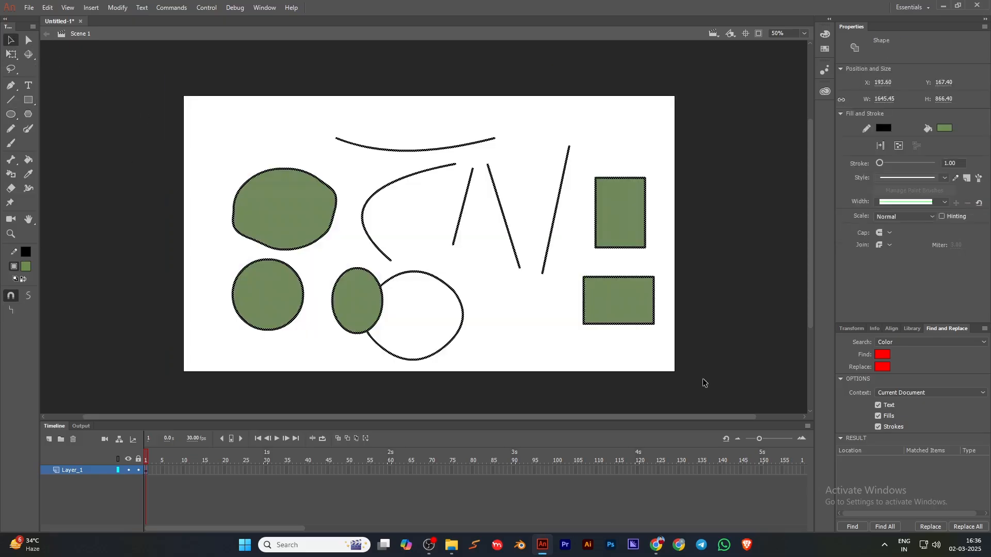
pyautogui.press('Delete')
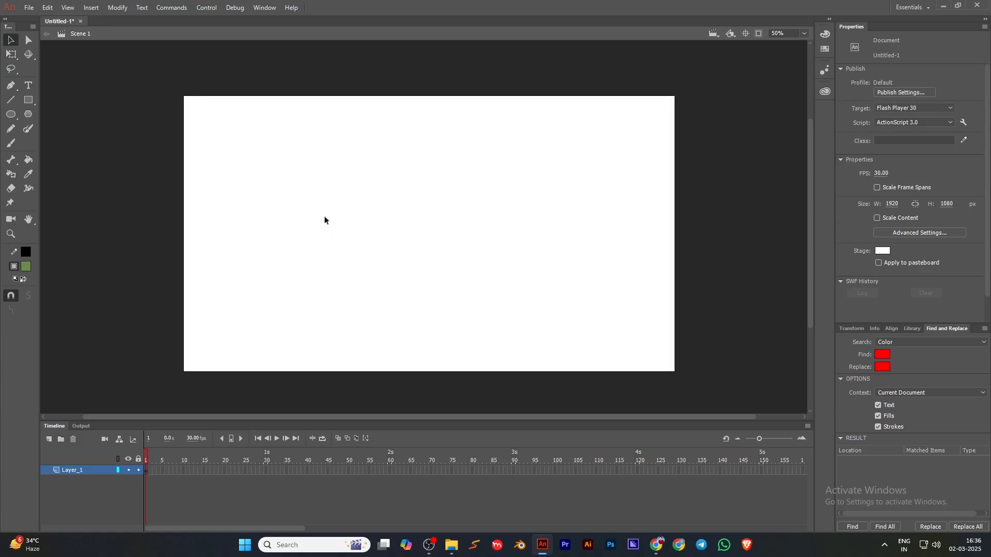
pyautogui.click(28, 40)
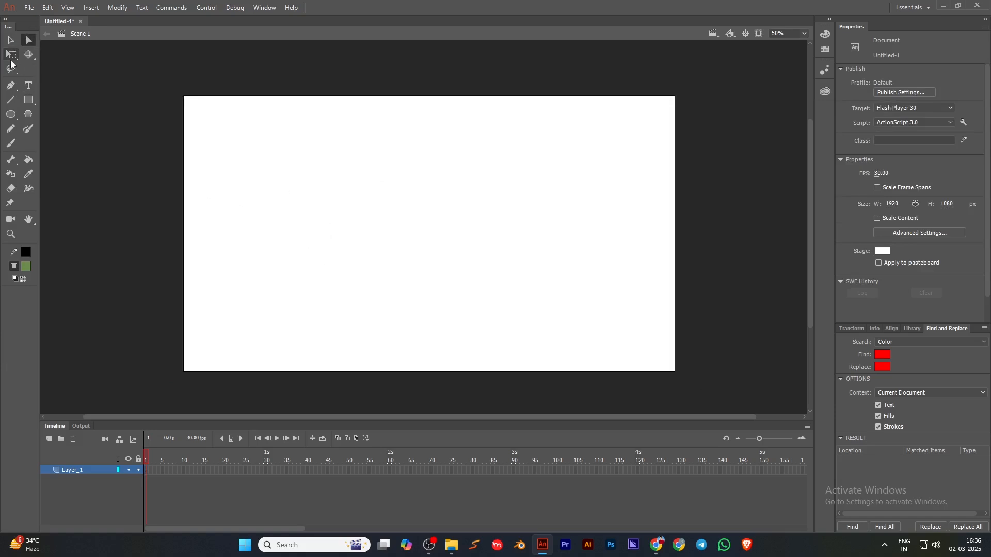
pyautogui.click(12, 55)
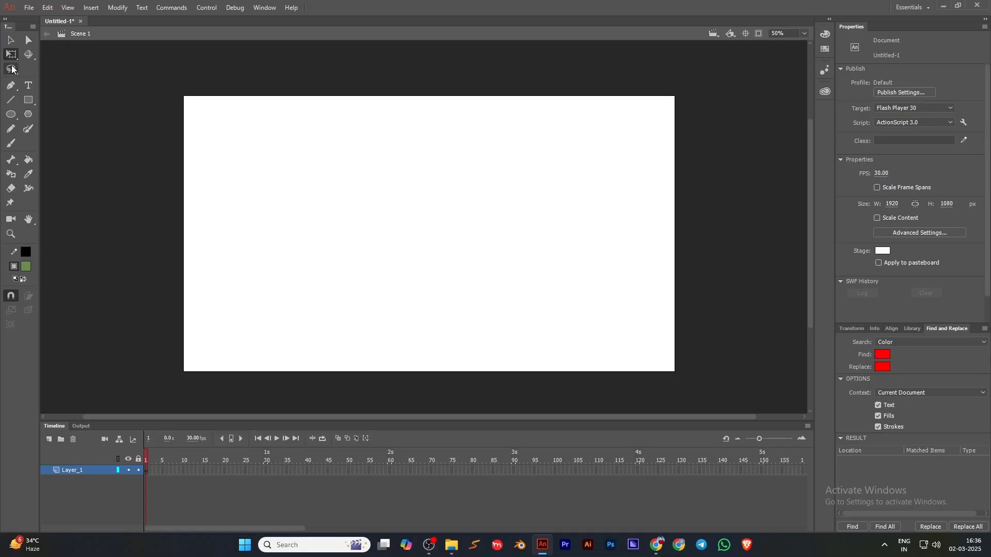
# Draw an open Pen tool path with three straight segments followed by a rounded curve sweeping round to the lower left.
pyautogui.click(11, 92)
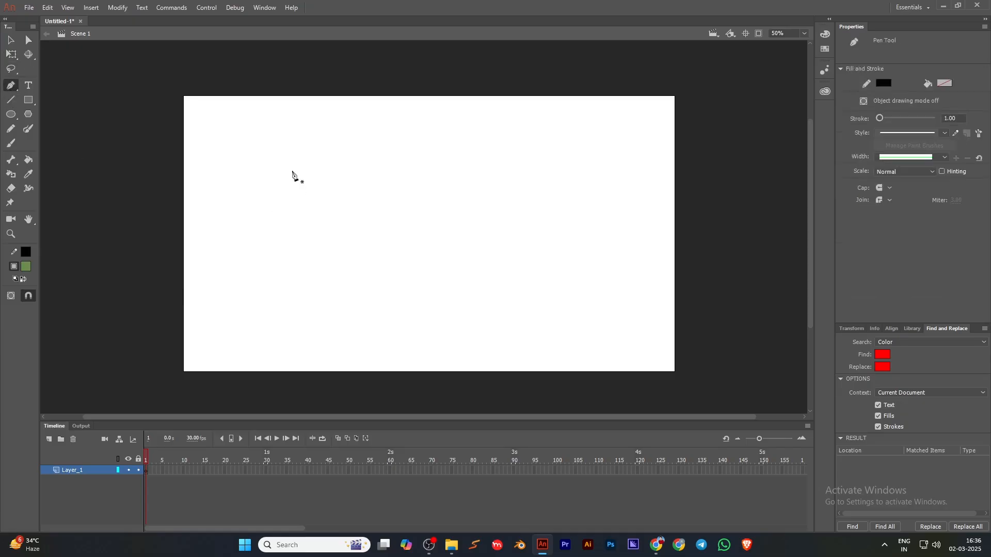
pyautogui.click(259, 173)
pyautogui.click(332, 182)
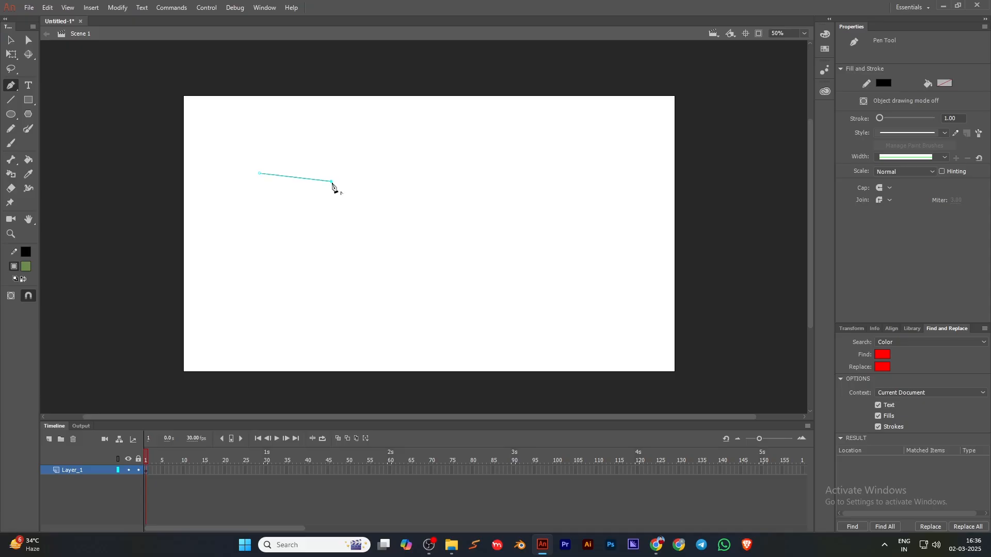
pyautogui.click(332, 217)
pyautogui.click(285, 253)
pyautogui.moveTo(352, 250); pyautogui.dragTo(304, 315)
pyautogui.click(244, 283)
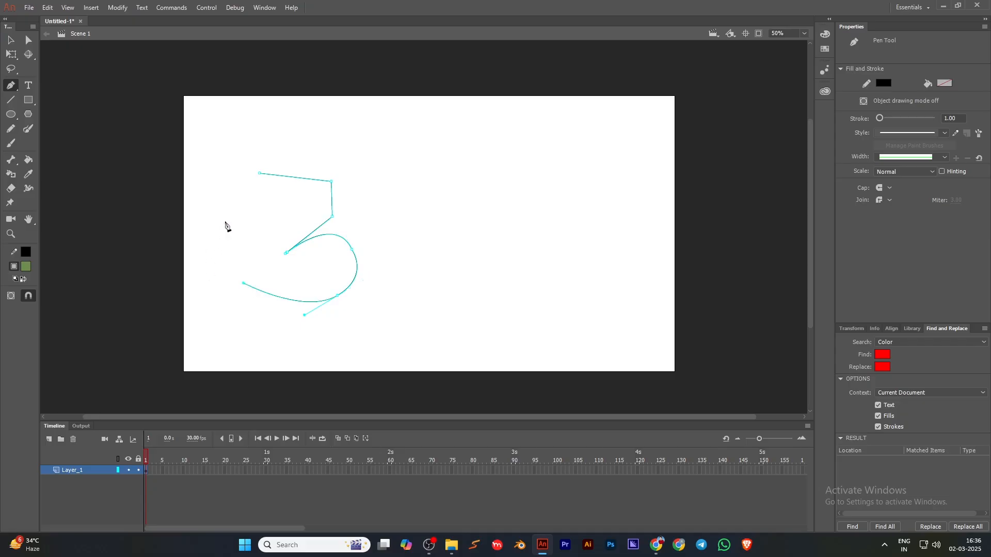
# Extend the pen path with a straight-sided notch and smooth curves over the top and down the right side, and end it open.
pyautogui.click(227, 216)
pyautogui.click(258, 211)
pyautogui.click(253, 230)
pyautogui.click(258, 248)
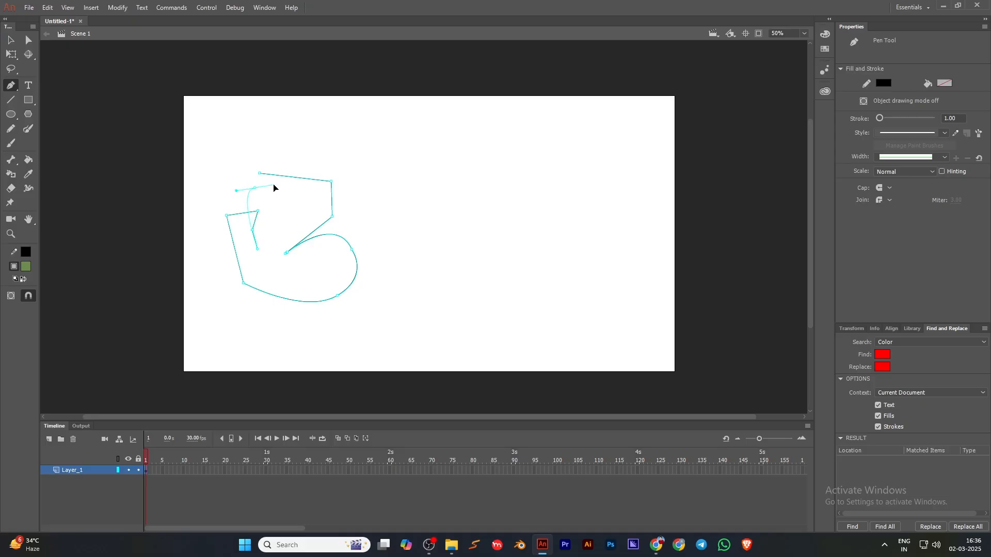
pyautogui.moveTo(255, 187); pyautogui.dragTo(207, 188)
pyautogui.moveTo(236, 128); pyautogui.dragTo(261, 130)
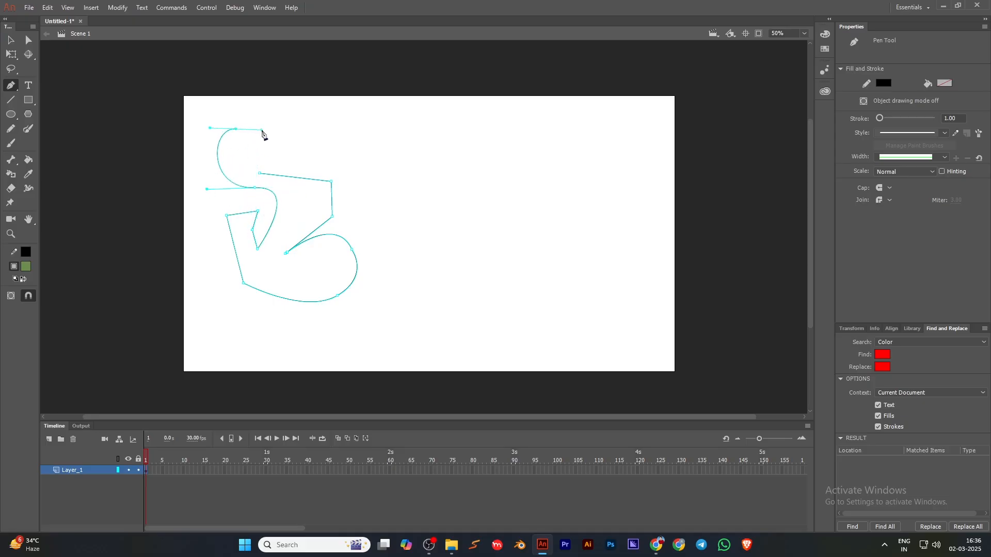
pyautogui.moveTo(323, 143); pyautogui.dragTo(338, 323)
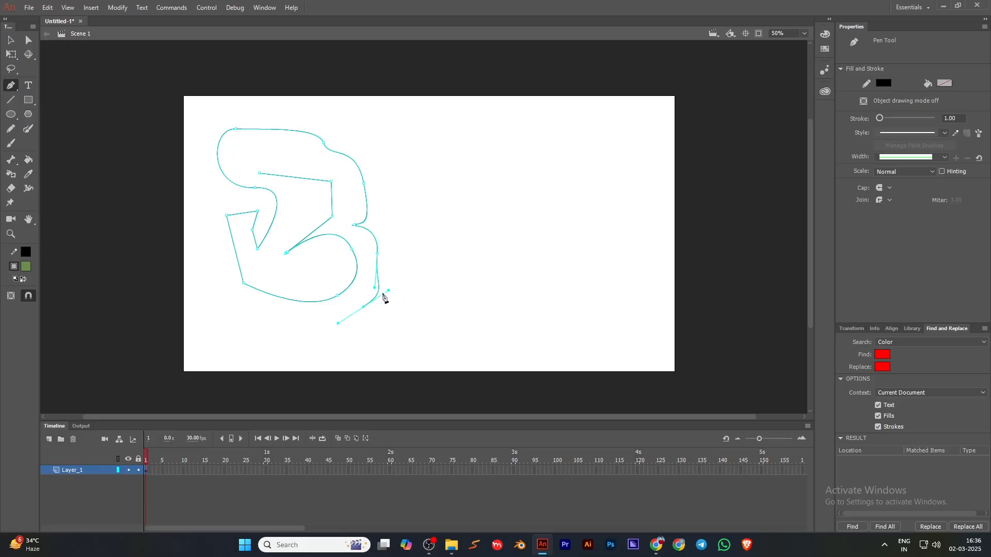
pyautogui.click(6, 42)
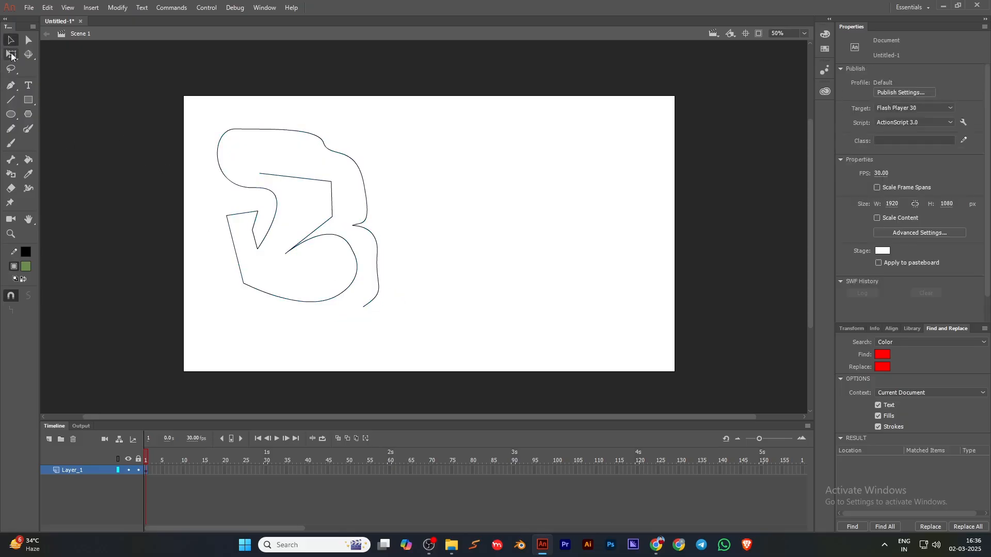
pyautogui.click(13, 88)
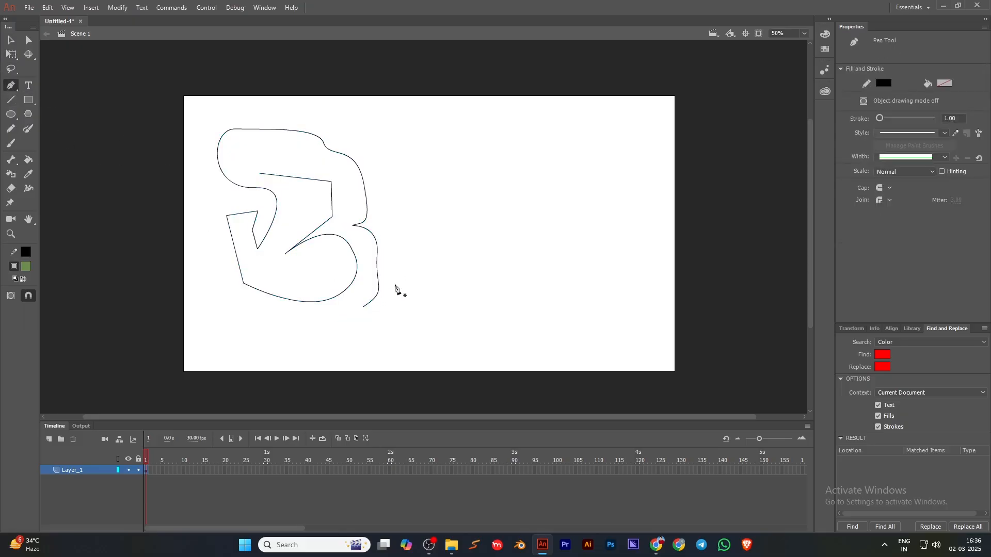
# Extend the lower end of the pen path into a narrow curved loop ending in a short horizontal tail.
pyautogui.click(373, 300)
pyautogui.moveTo(364, 307); pyautogui.dragTo(384, 337)
pyautogui.moveTo(374, 286); pyautogui.dragTo(424, 292)
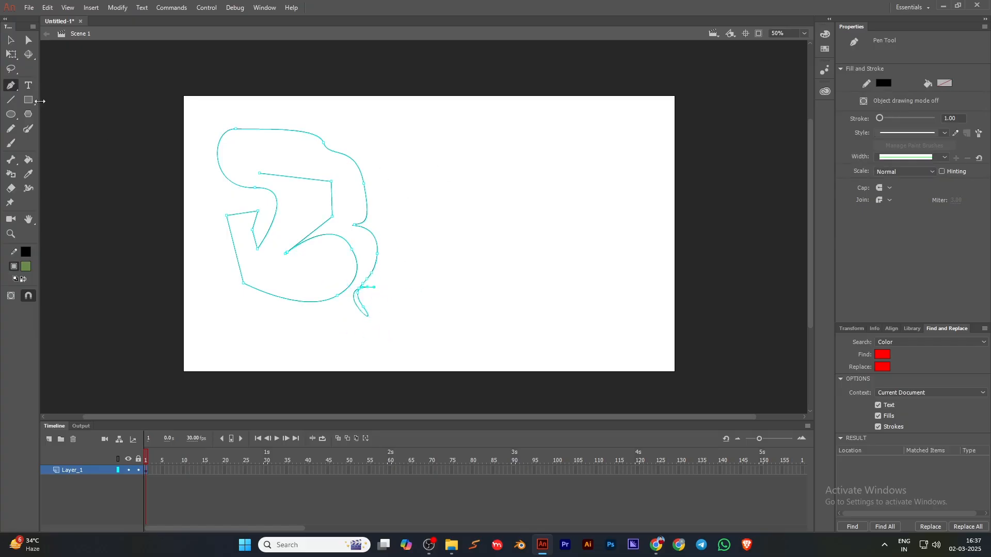
# Draw a steep straight line beside the pen path and bend it into a curve bulging to the left.
pyautogui.click(11, 102)
pyautogui.moveTo(429, 149); pyautogui.dragTo(440, 217)
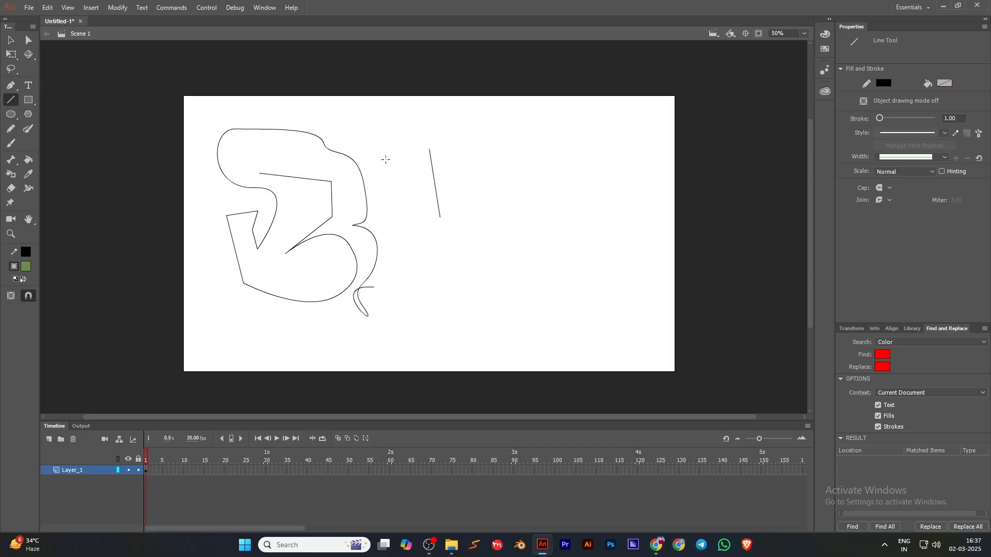
pyautogui.click(14, 43)
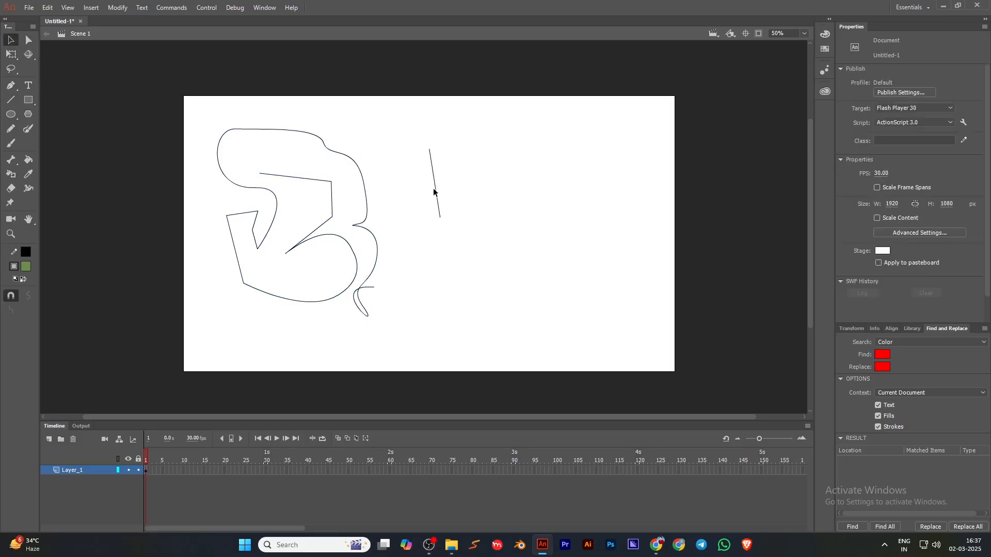
pyautogui.moveTo(436, 195); pyautogui.dragTo(401, 200)
# Draw an upright green rectangle on the right half of the stage and shift it slightly down and right with the Subselection tool.
pyautogui.click(28, 100)
pyautogui.moveTo(580, 222); pyautogui.dragTo(607, 253)
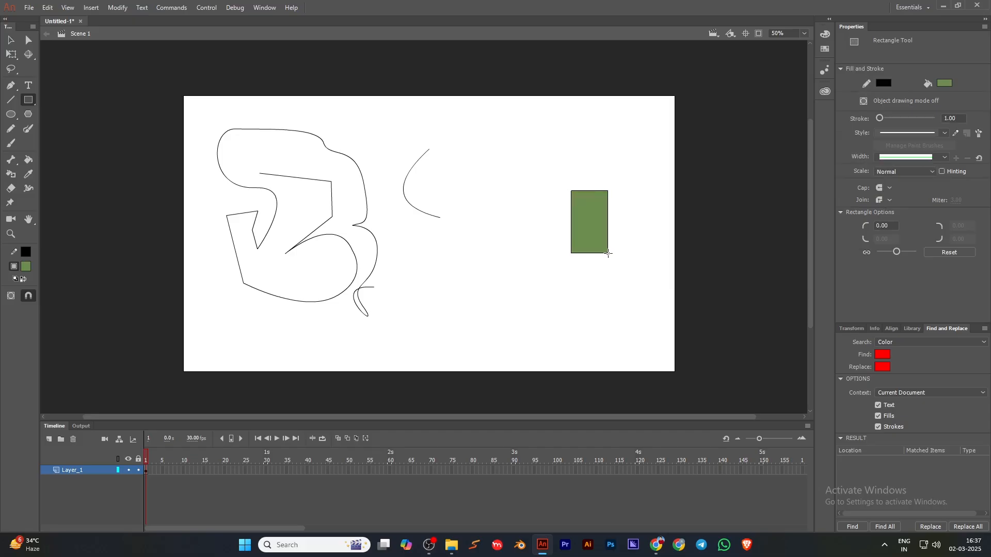
pyautogui.click(26, 45)
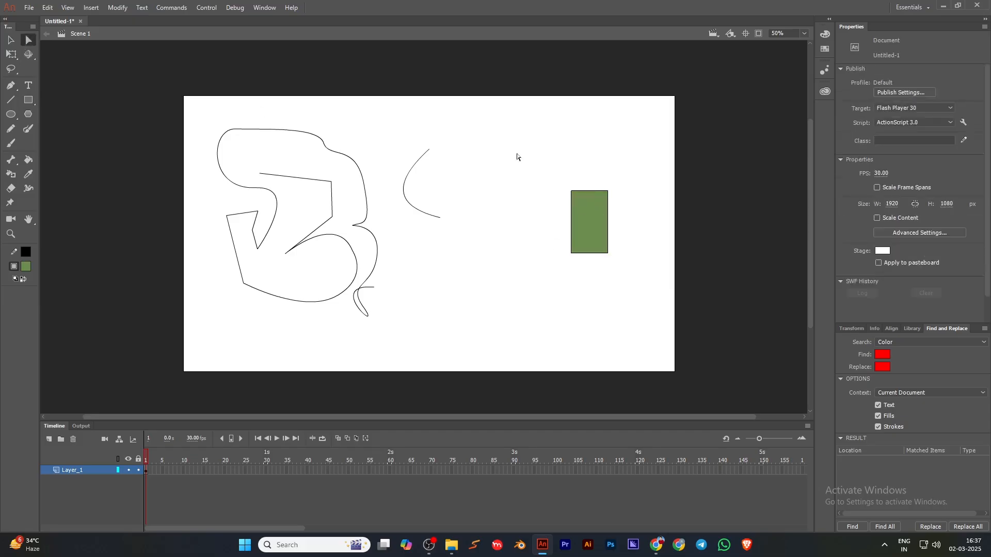
pyautogui.moveTo(517, 153); pyautogui.dragTo(649, 312)
pyautogui.moveTo(610, 193); pyautogui.dragTo(622, 200)
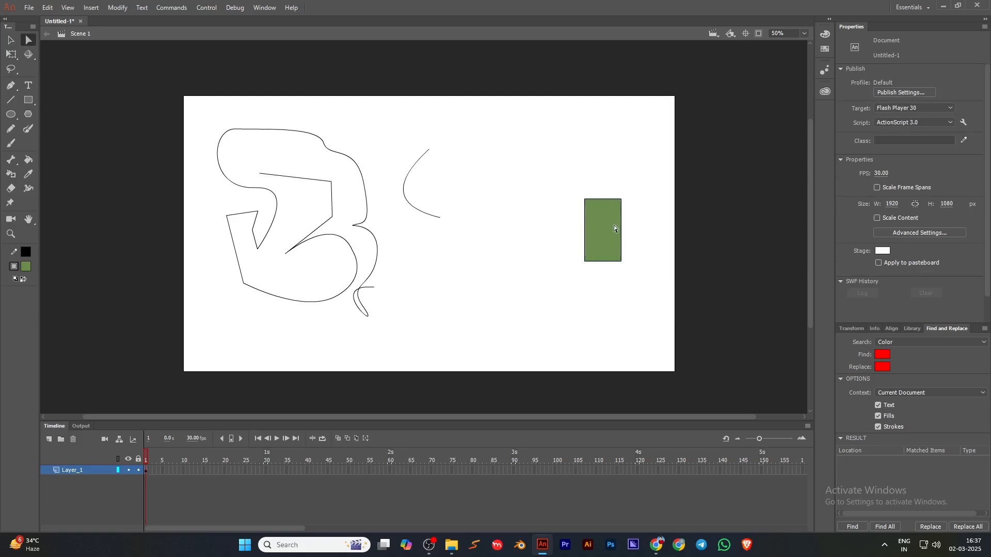
# Select the rectangle's fill with the Selection tool, deselect it, and select the fill again with Free Transform.
pyautogui.press('v')
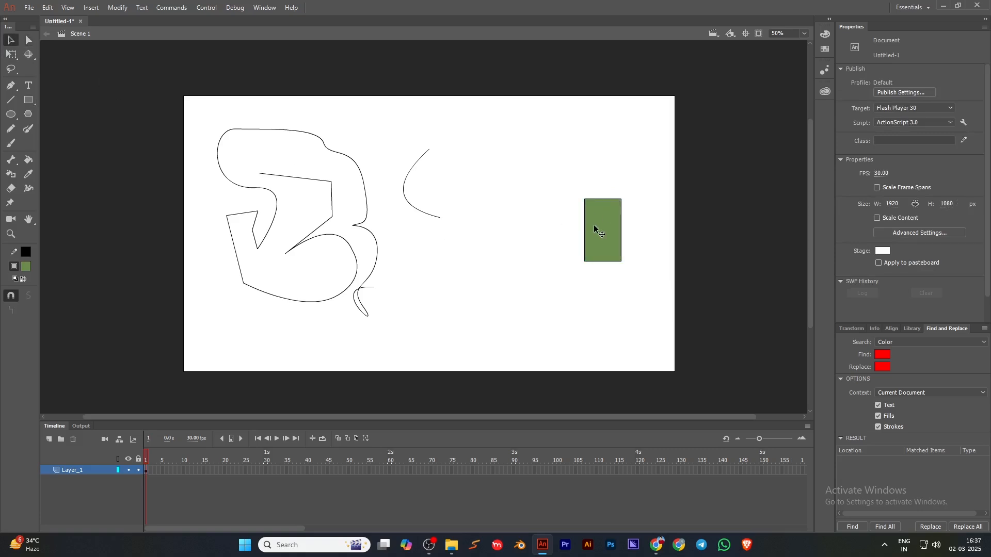
pyautogui.click(596, 247)
pyautogui.click(556, 233)
pyautogui.click(11, 54)
pyautogui.click(609, 250)
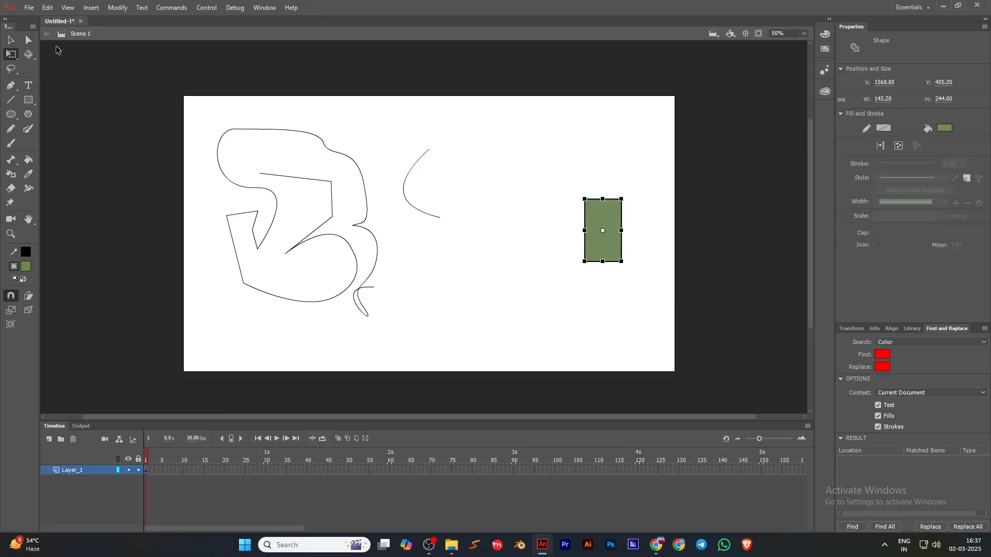
# Select the rectangle's outline with the Subselection tool, move the rectangle a short way left and deselect it.
pyautogui.click(28, 40)
pyautogui.click(538, 175)
pyautogui.moveTo(538, 176); pyautogui.dragTo(645, 300)
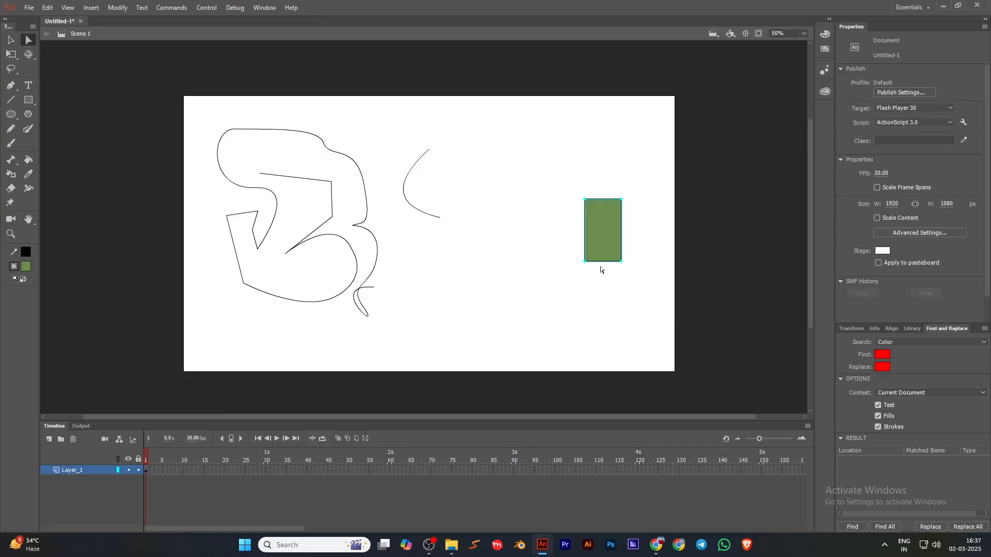
pyautogui.moveTo(586, 265)
pyautogui.mouseDown()
pyautogui.moveTo(538, 279)
pyautogui.moveTo(581, 269)
pyautogui.mouseUp()
pyautogui.click(537, 294)
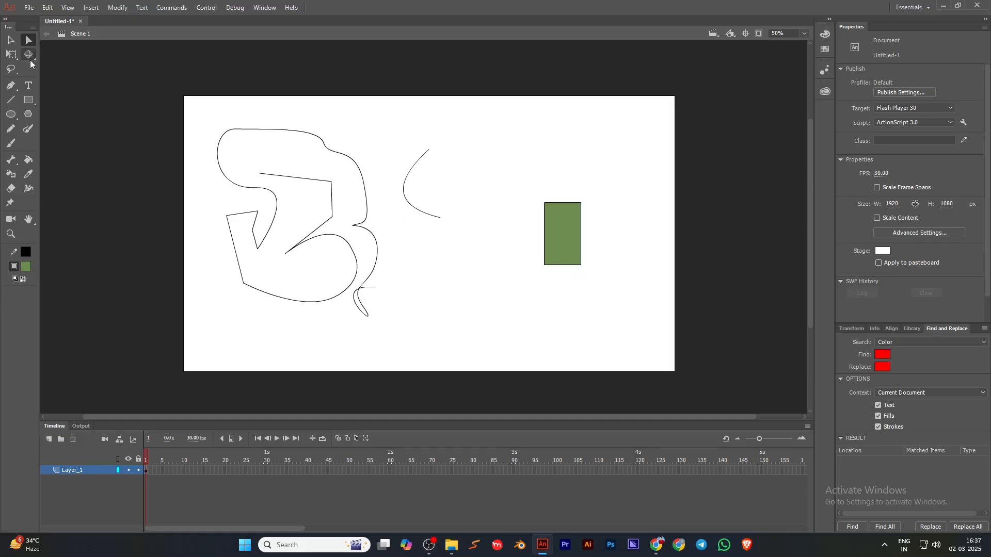
# Draw a filled circle above the rectangle, nudge it right and pull its right side into a point with the Subselection tool.
pyautogui.click(10, 114)
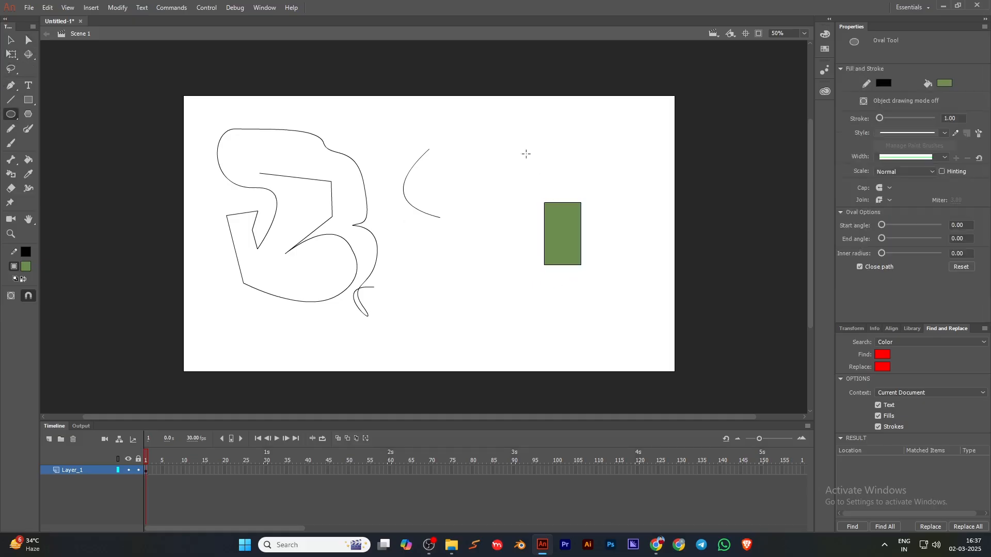
pyautogui.moveTo(476, 114); pyautogui.dragTo(542, 173)
pyautogui.click(28, 40)
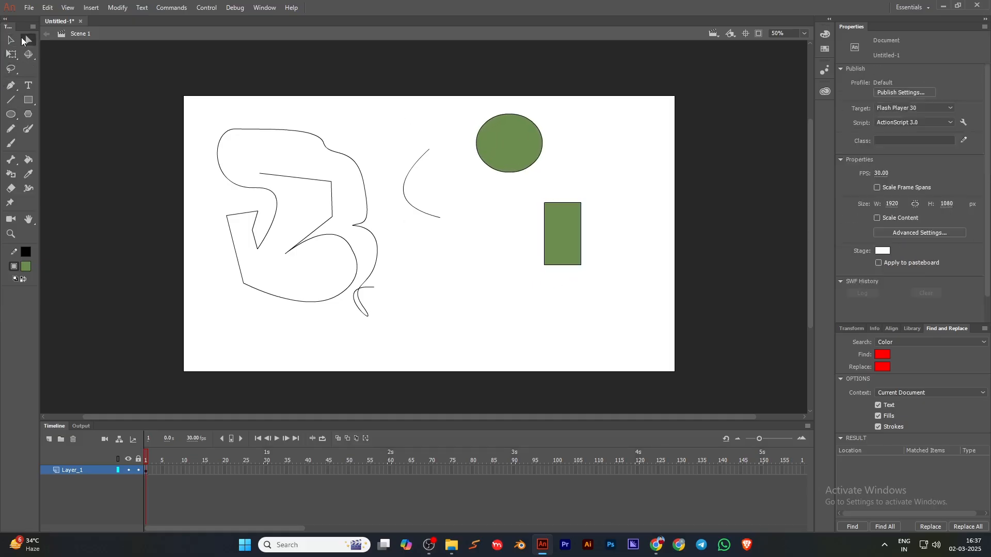
pyautogui.moveTo(459, 99); pyautogui.dragTo(568, 185)
pyautogui.moveTo(542, 147); pyautogui.dragTo(584, 170)
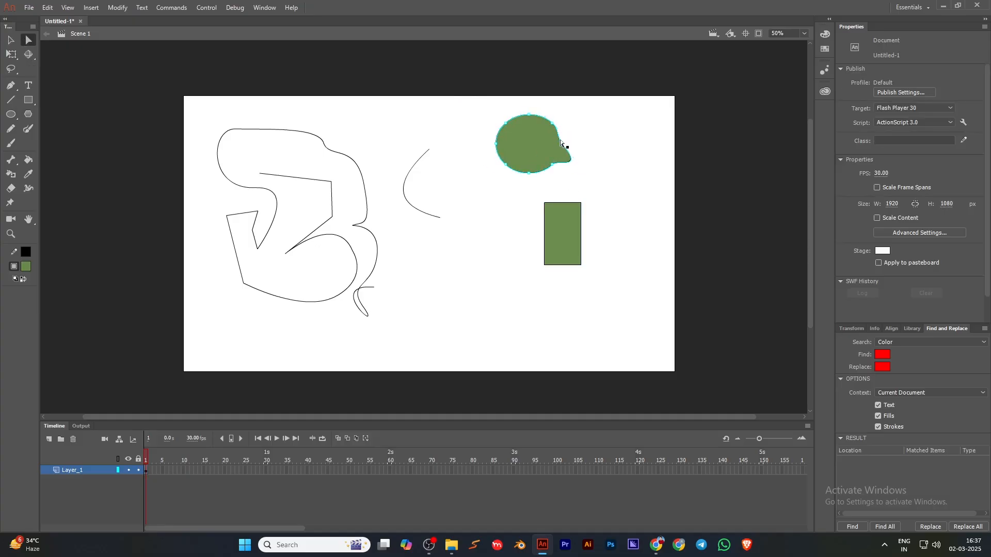
# Reshape the circle's pulled-out side by moving its anchor upward so the point aims to the upper right, and deselect it.
pyautogui.click(563, 146)
pyautogui.click(581, 134)
pyautogui.click(565, 144)
pyautogui.moveTo(579, 159); pyautogui.dragTo(585, 126)
pyautogui.click(538, 216)
# Select the pen path, curve, circle shape and rectangle and delete them all.
pyautogui.click(11, 39)
pyautogui.moveTo(195, 104); pyautogui.dragTo(684, 368)
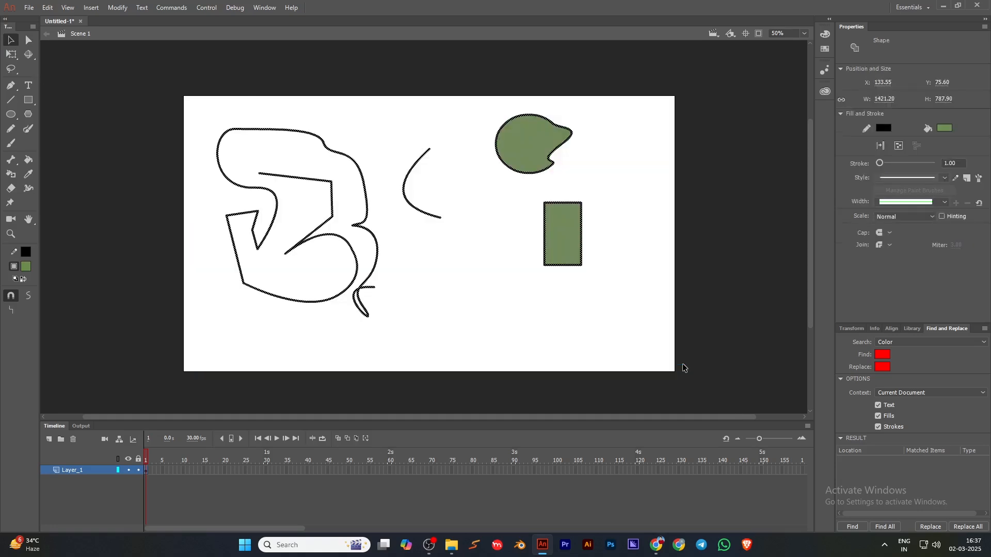
pyautogui.press('Delete')
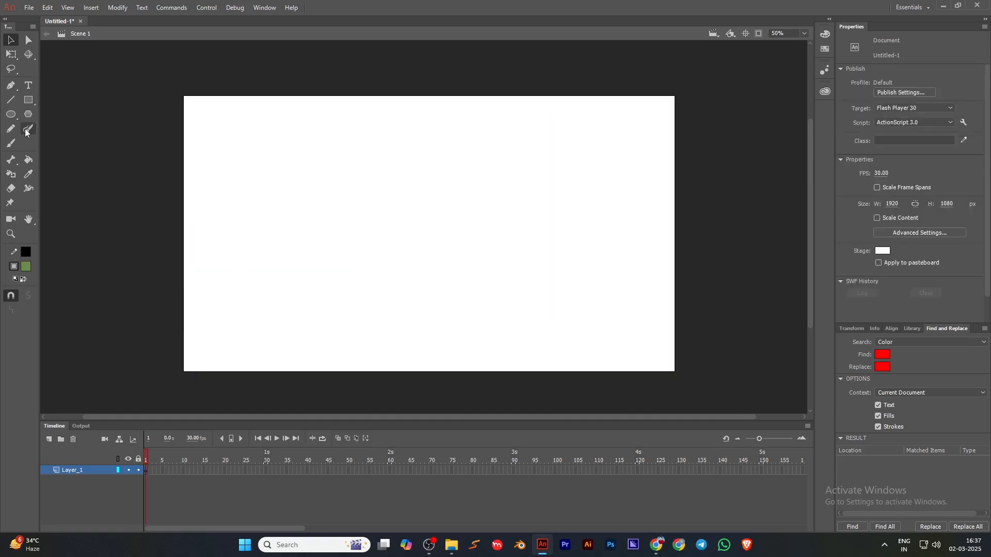
# Draw three green pentagons across the upper part of the stage with the PolyStar tool.
pyautogui.click(11, 99)
pyautogui.click(28, 100)
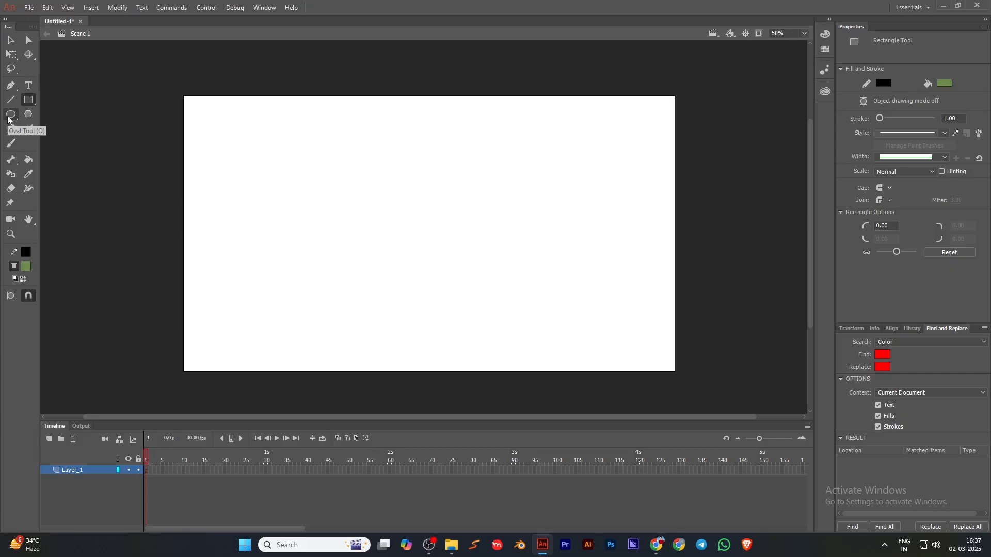
pyautogui.click(29, 118)
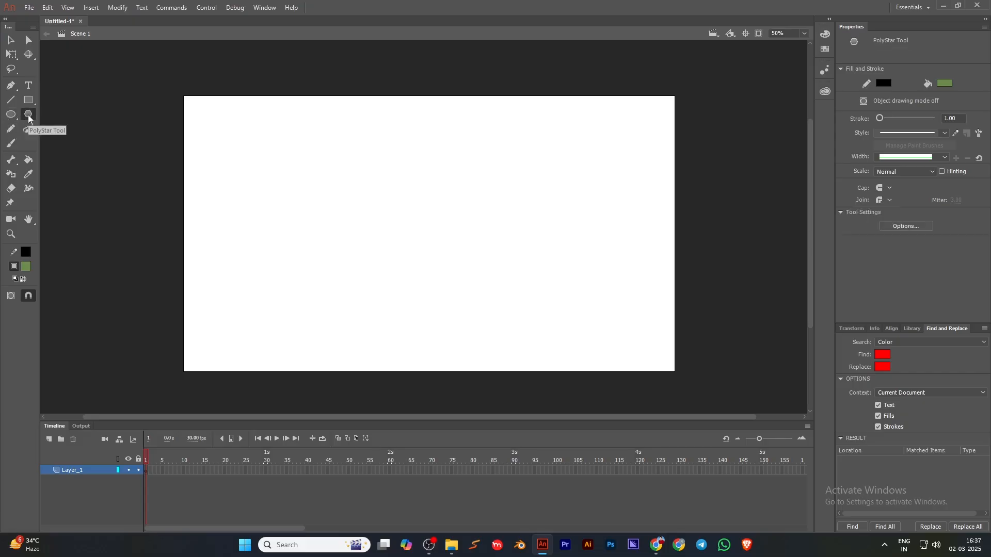
pyautogui.moveTo(336, 217); pyautogui.dragTo(308, 193)
pyautogui.moveTo(385, 217); pyautogui.dragTo(423, 252)
pyautogui.moveTo(485, 187)
pyautogui.mouseDown()
pyautogui.moveTo(525, 238)
pyautogui.moveTo(510, 224)
pyautogui.mouseUp()
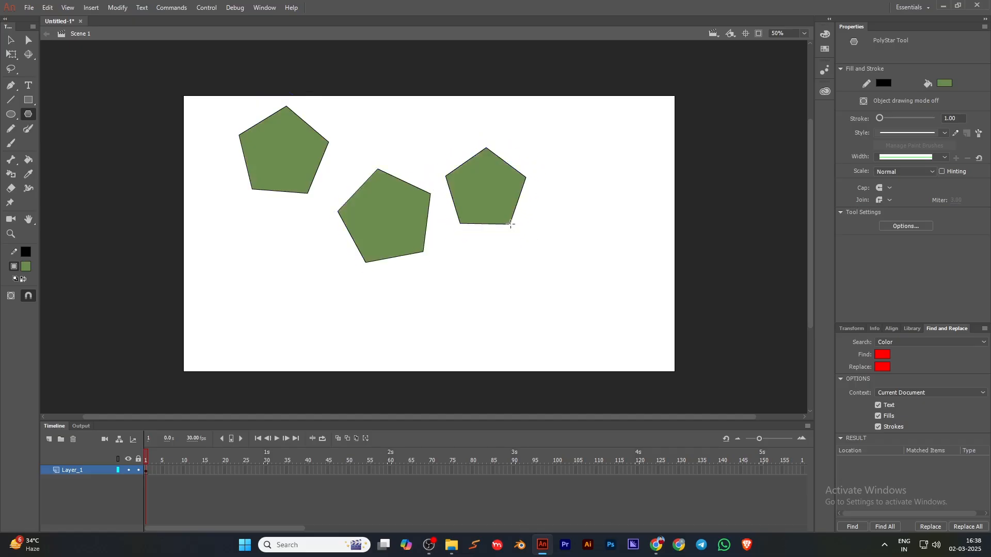
# Draw three wavy freehand lines below the pentagons with the Pencil tool.
pyautogui.click(11, 130)
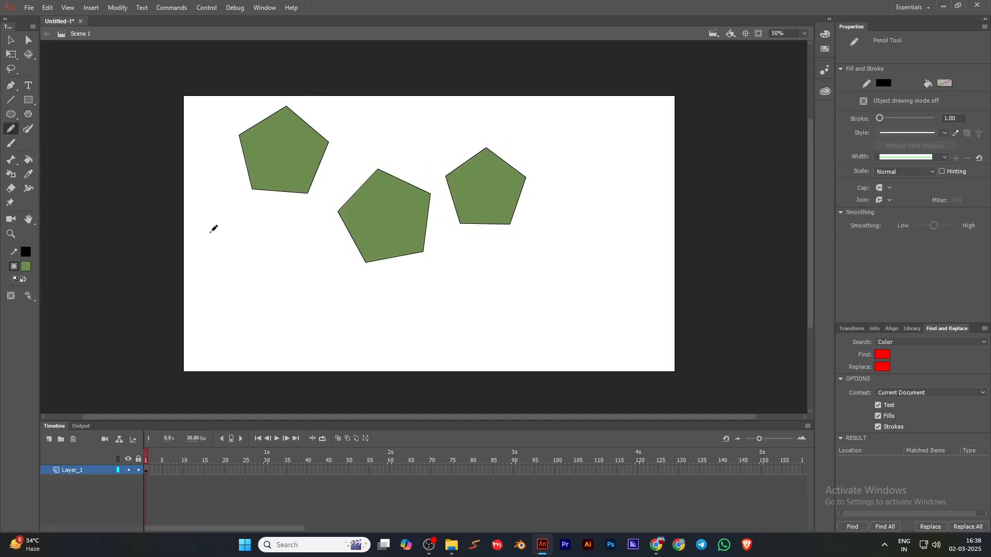
pyautogui.moveTo(208, 239); pyautogui.dragTo(361, 298)
pyautogui.moveTo(259, 304)
pyautogui.mouseDown()
pyautogui.moveTo(343, 320)
pyautogui.moveTo(398, 319)
pyautogui.moveTo(414, 288)
pyautogui.moveTo(440, 279)
pyautogui.moveTo(520, 279)
pyautogui.mouseUp()
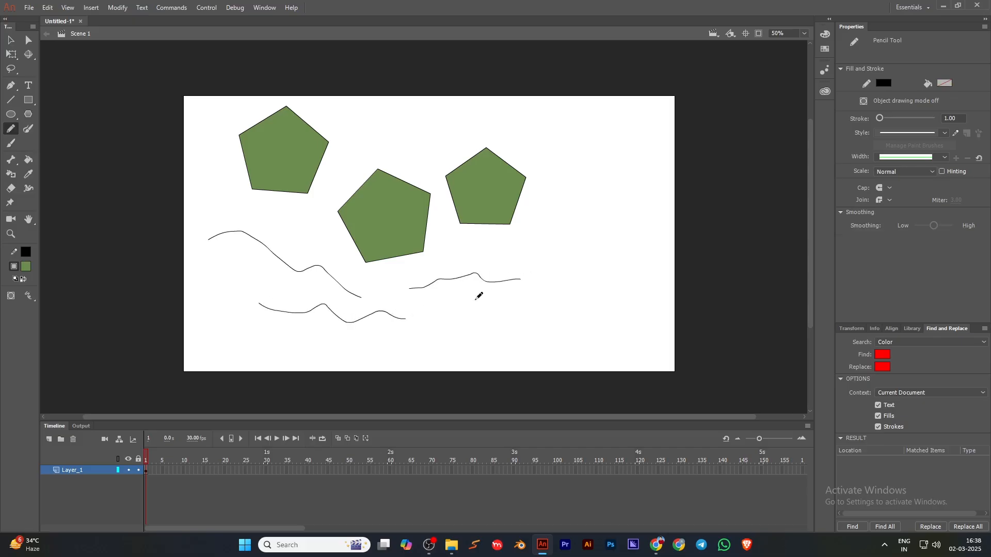
# Select the pentagons and pencil lines and delete them.
pyautogui.click(11, 39)
pyautogui.moveTo(626, 349)
pyautogui.mouseDown()
pyautogui.moveTo(345, 233)
pyautogui.moveTo(154, 68)
pyautogui.mouseUp()
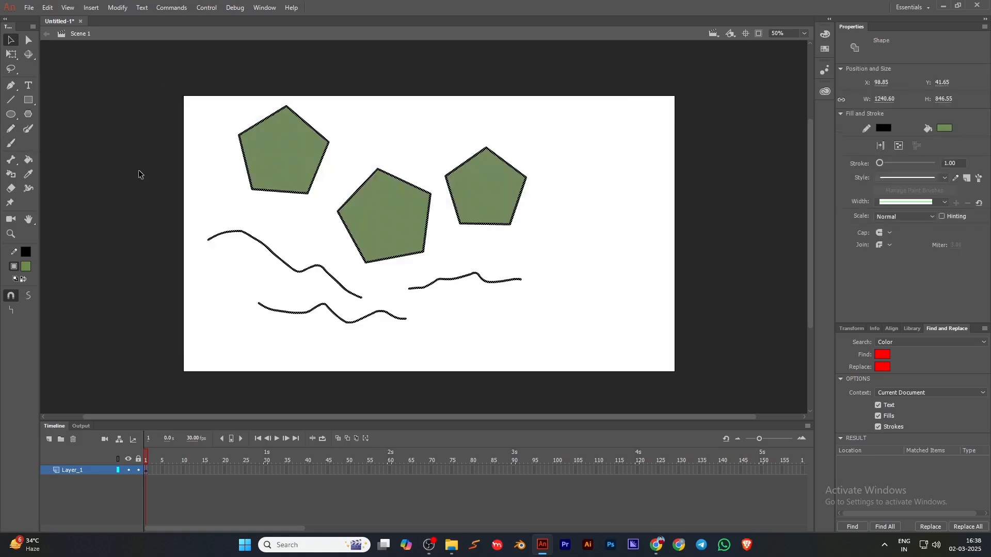
pyautogui.press('Delete')
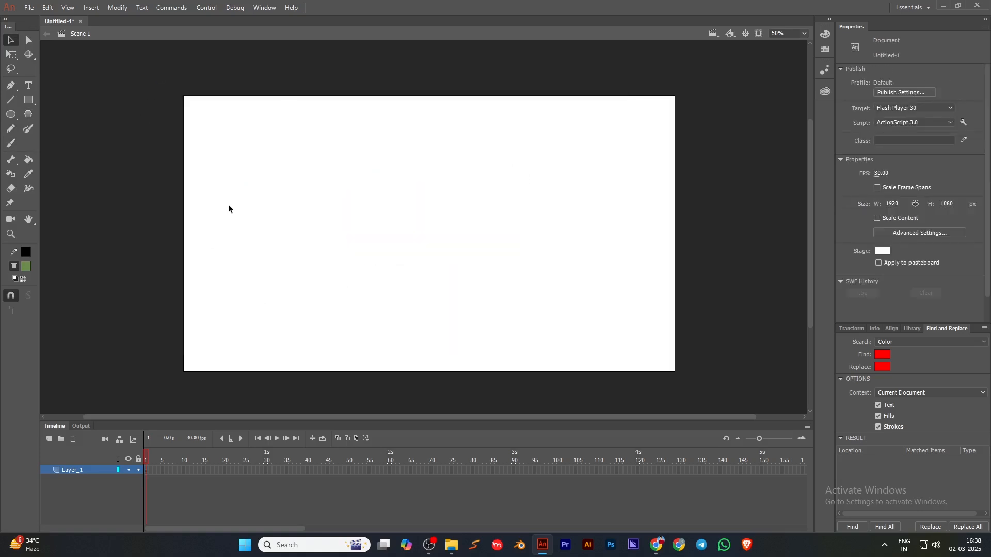
# Paint two wavy strokes at the stage's upper left and one at its lower left with the Paint Brush tool.
pyautogui.click(26, 133)
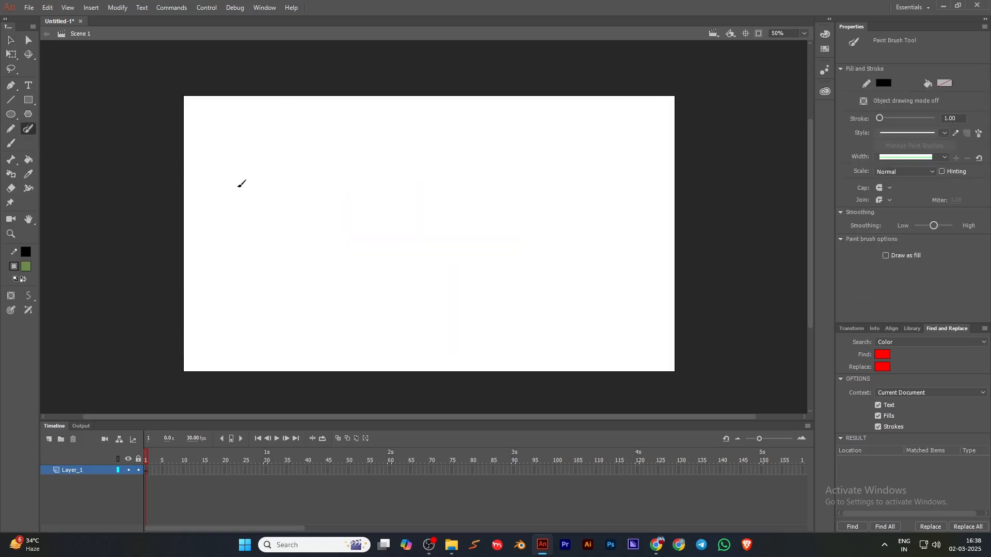
pyautogui.moveTo(239, 185); pyautogui.dragTo(431, 180)
pyautogui.moveTo(239, 183)
pyautogui.mouseDown()
pyautogui.moveTo(294, 204)
pyautogui.moveTo(320, 194)
pyautogui.moveTo(356, 208)
pyautogui.moveTo(383, 185)
pyautogui.moveTo(431, 186)
pyautogui.moveTo(441, 169)
pyautogui.mouseUp()
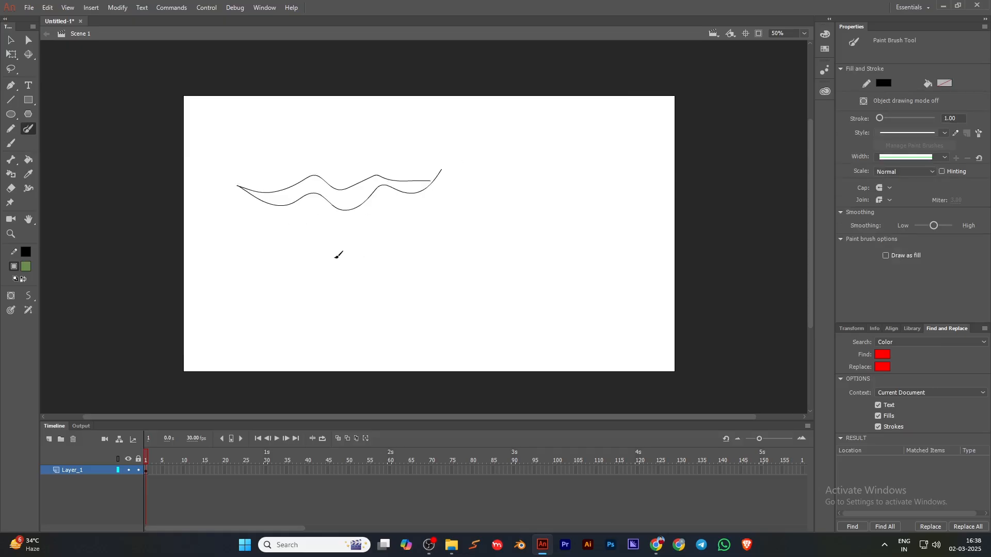
pyautogui.moveTo(241, 336)
pyautogui.mouseDown()
pyautogui.moveTo(361, 297)
pyautogui.moveTo(416, 302)
pyautogui.mouseUp()
pyautogui.moveTo(492, 182)
pyautogui.mouseDown()
pyautogui.moveTo(478, 254)
pyautogui.moveTo(506, 278)
pyautogui.moveTo(552, 227)
pyautogui.mouseUp()
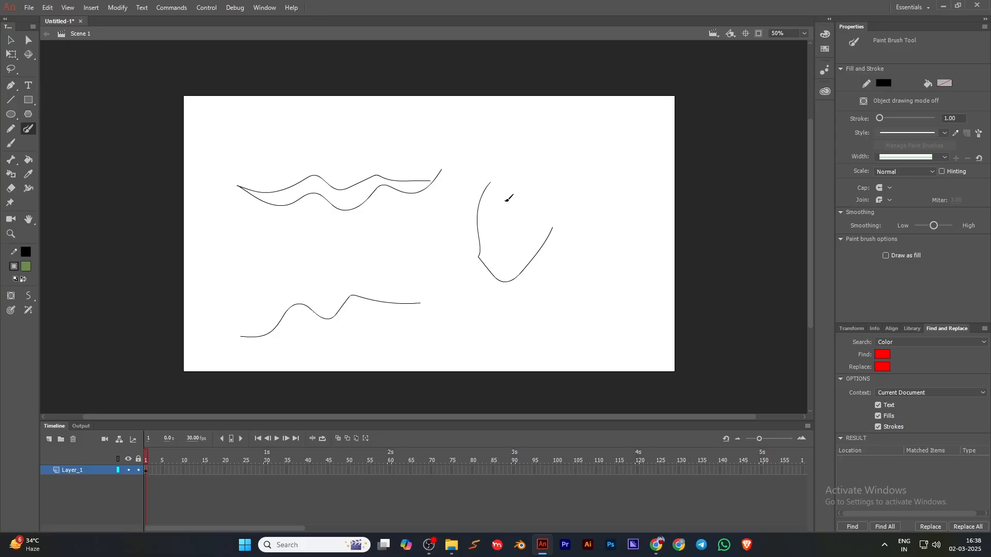
pyautogui.hotkey('ctrl', 'z')
# Paint two long parallel J-shaped curves, a crossbar beside their tops, and overlapping slanted and wavy strokes at the right.
pyautogui.moveTo(482, 171); pyautogui.dragTo(404, 333)
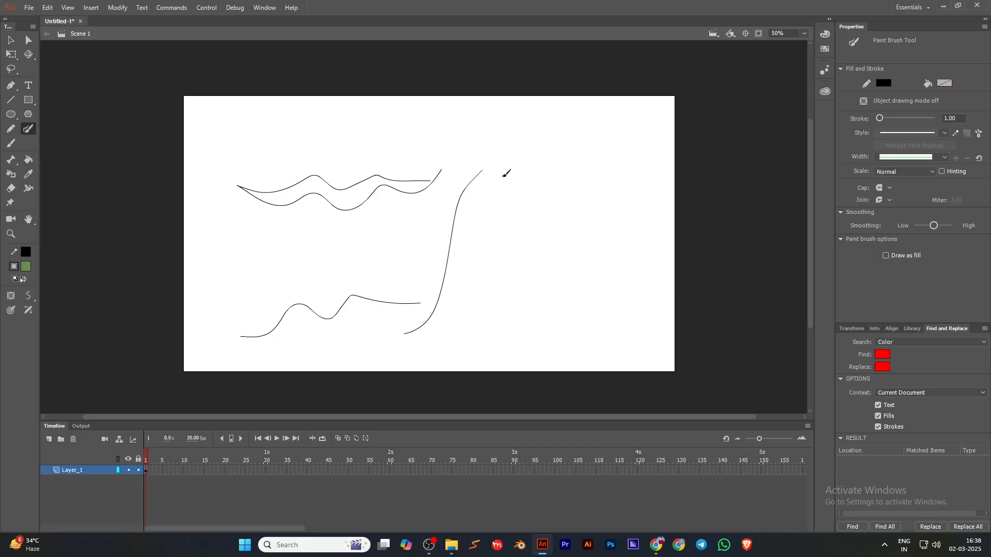
pyautogui.moveTo(502, 175)
pyautogui.mouseDown()
pyautogui.moveTo(476, 277)
pyautogui.moveTo(346, 328)
pyautogui.mouseUp()
pyautogui.moveTo(459, 179); pyautogui.dragTo(575, 187)
pyautogui.moveTo(571, 130)
pyautogui.mouseDown()
pyautogui.moveTo(541, 267)
pyautogui.moveTo(515, 253)
pyautogui.moveTo(571, 276)
pyautogui.moveTo(667, 284)
pyautogui.mouseUp()
pyautogui.moveTo(511, 266)
pyautogui.mouseDown()
pyautogui.moveTo(554, 266)
pyautogui.moveTo(576, 305)
pyautogui.moveTo(615, 309)
pyautogui.moveTo(667, 265)
pyautogui.mouseUp()
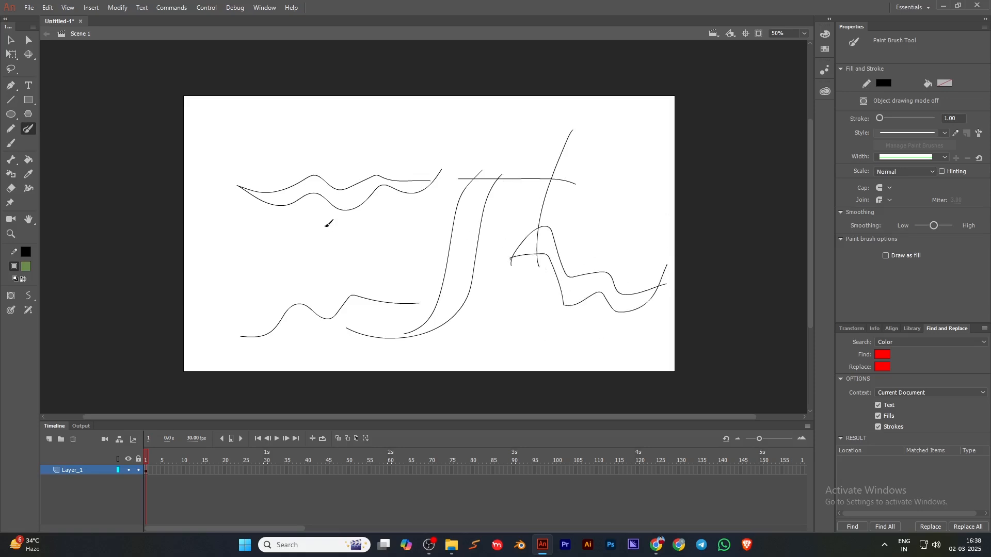
pyautogui.moveTo(365, 211)
pyautogui.mouseDown()
pyautogui.moveTo(347, 257)
pyautogui.moveTo(361, 273)
pyautogui.moveTo(409, 217)
pyautogui.moveTo(425, 234)
pyautogui.mouseUp()
pyautogui.hotkey('ctrl', 'z')
pyautogui.hotkey('ctrl', 'z')
pyautogui.press('z')
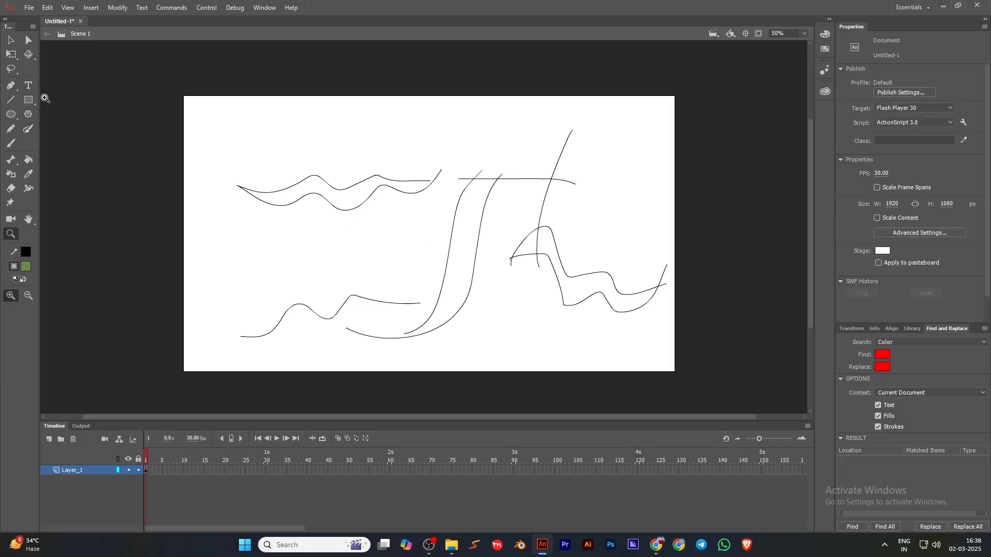
# Select every Paint Brush stroke on the stage and delete them.
pyautogui.click(10, 40)
pyautogui.moveTo(153, 95)
pyautogui.mouseDown()
pyautogui.moveTo(661, 351)
pyautogui.moveTo(723, 407)
pyautogui.mouseUp()
pyautogui.press('Delete')
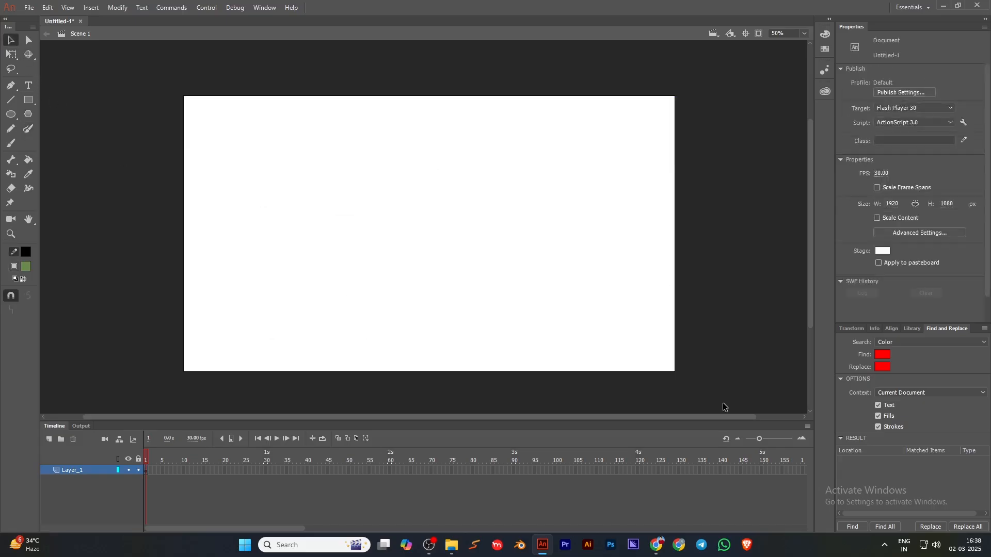
# Set the Brush tool's mode to Paint Normal and paint four thick green zigzag strokes in the middle of the stage.
pyautogui.click(15, 147)
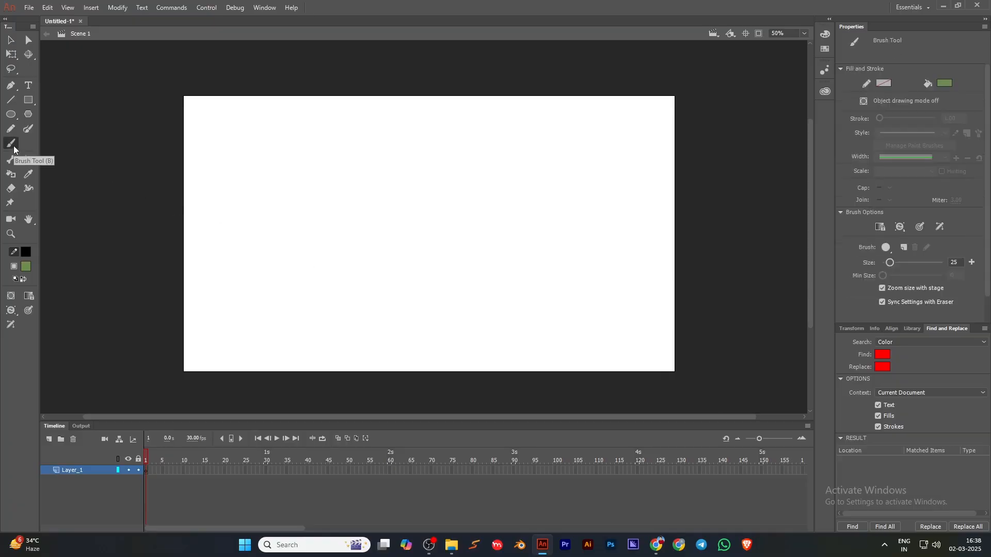
pyautogui.moveTo(261, 146)
pyautogui.mouseDown()
pyautogui.moveTo(237, 212)
pyautogui.moveTo(319, 180)
pyautogui.mouseUp()
pyautogui.hotkey('ctrl', 'z')
pyautogui.click(10, 310)
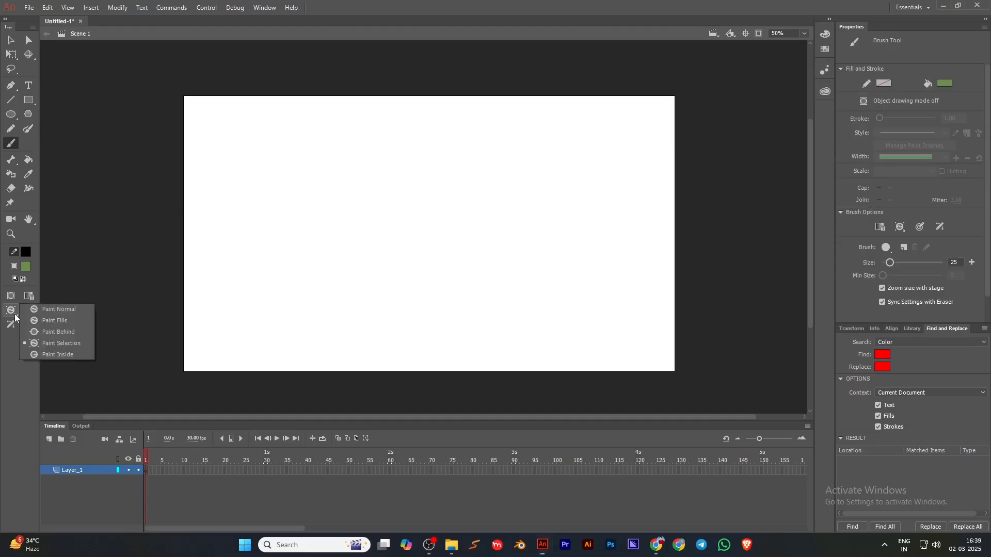
pyautogui.click(41, 311)
pyautogui.moveTo(371, 158)
pyautogui.mouseDown()
pyautogui.moveTo(349, 248)
pyautogui.moveTo(380, 183)
pyautogui.moveTo(454, 290)
pyautogui.mouseUp()
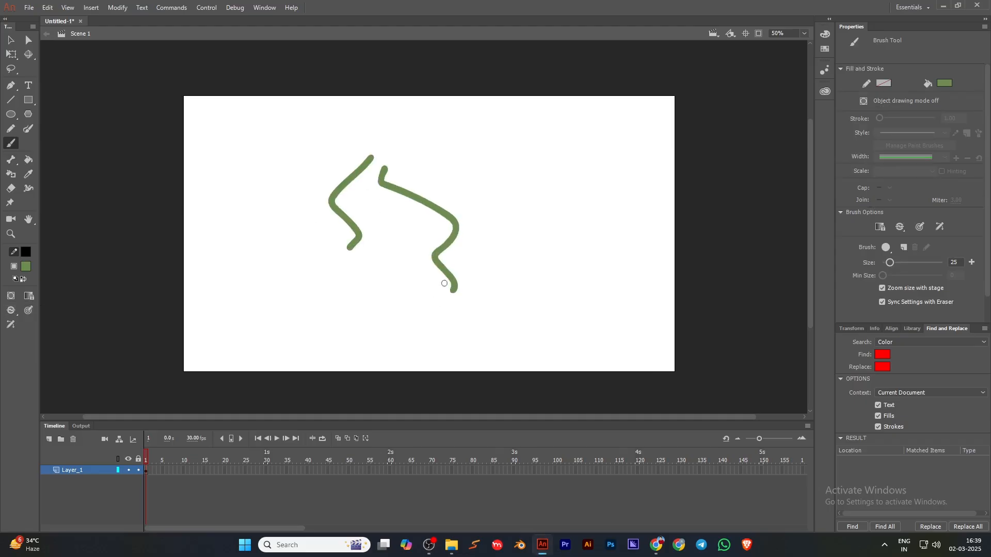
pyautogui.moveTo(474, 169)
pyautogui.mouseDown()
pyautogui.moveTo(432, 228)
pyautogui.moveTo(411, 236)
pyautogui.mouseUp()
pyautogui.moveTo(420, 174)
pyautogui.mouseDown()
pyautogui.moveTo(405, 211)
pyautogui.moveTo(409, 254)
pyautogui.mouseUp()
# Select all the green brush strokes and delete them.
pyautogui.press('v')
pyautogui.moveTo(295, 143); pyautogui.dragTo(567, 334)
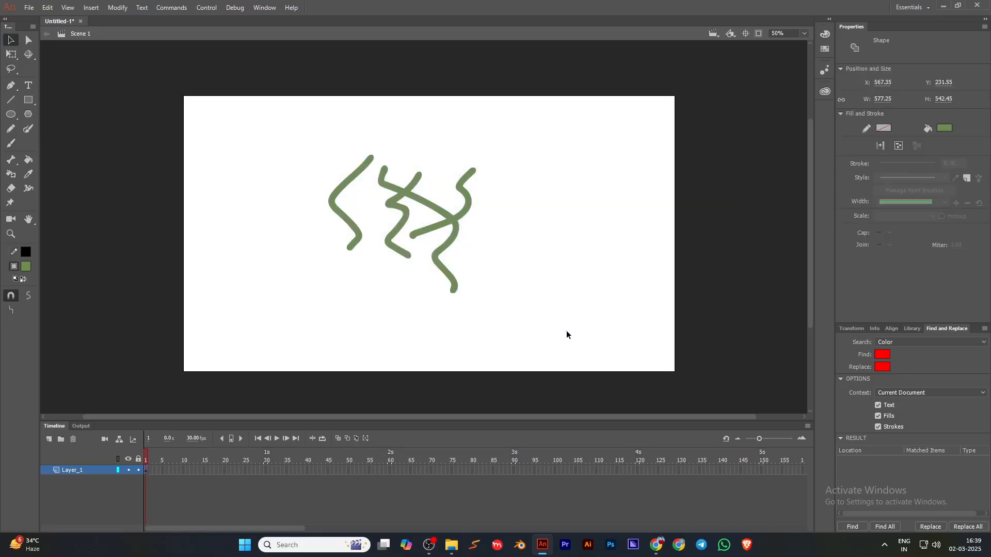
pyautogui.press('Delete')
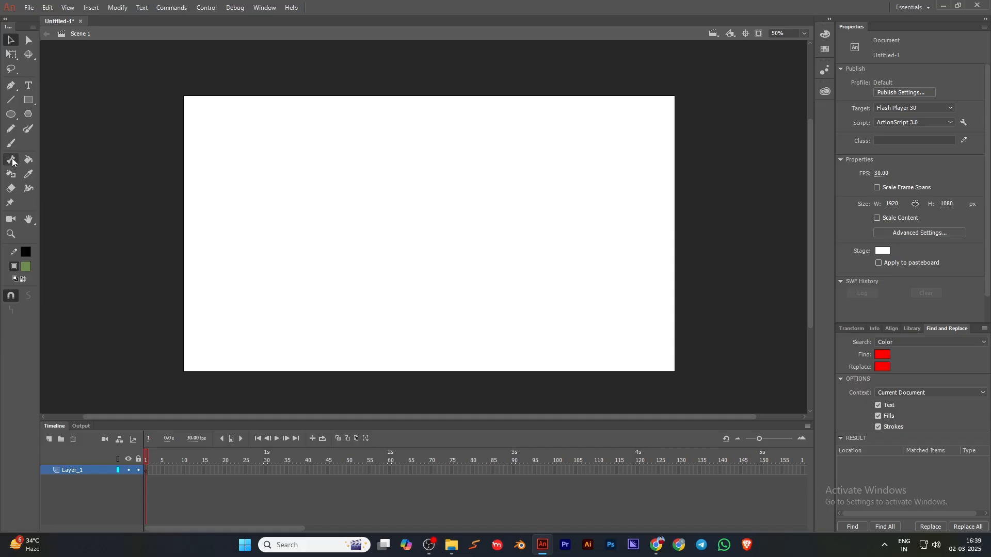
# Draw a closed four-sided outline about 641 by 565 px with the Line tool near the stage's upper middle, its top edge slightly slanted.
pyautogui.click(31, 164)
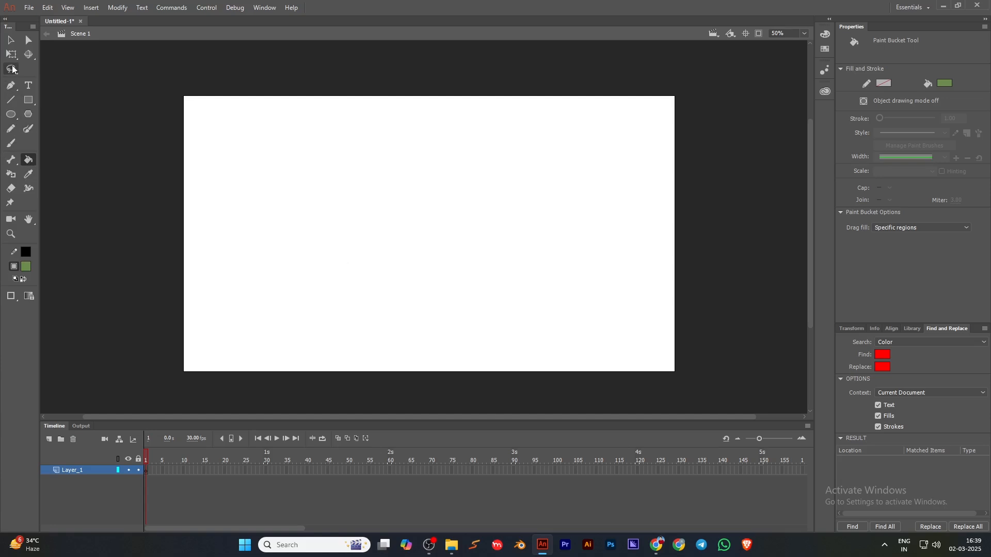
pyautogui.click(10, 100)
pyautogui.moveTo(313, 186)
pyautogui.mouseDown()
pyautogui.moveTo(313, 274)
pyautogui.moveTo(477, 275)
pyautogui.moveTo(478, 136)
pyautogui.moveTo(297, 126)
pyautogui.moveTo(313, 130)
pyautogui.mouseUp()
pyautogui.moveTo(313, 130); pyautogui.dragTo(314, 187)
pyautogui.click(11, 42)
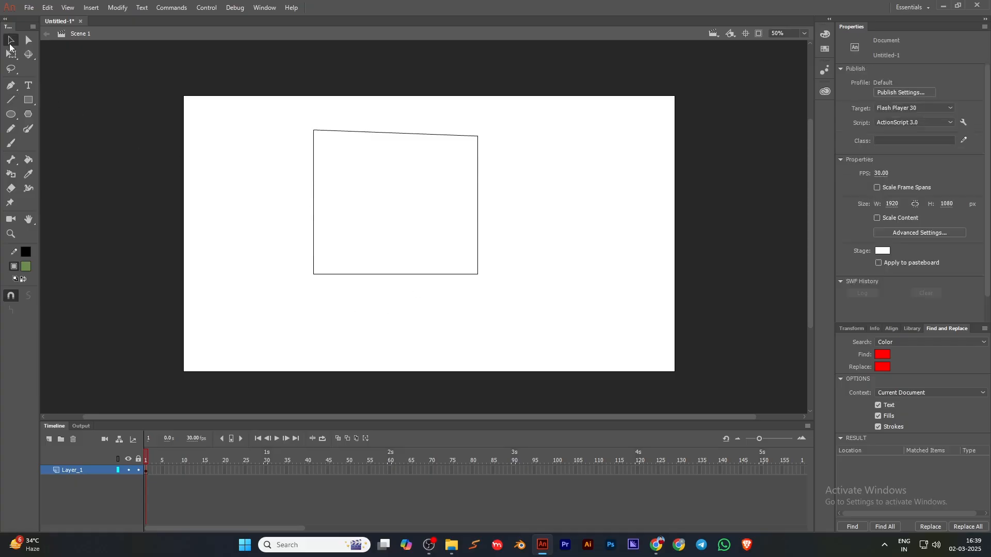
pyautogui.moveTo(264, 114); pyautogui.dragTo(579, 364)
pyautogui.click(417, 345)
# Fill the outline with the current green using the Paint Bucket, and refill it with bright yellow.
pyautogui.click(29, 159)
pyautogui.click(338, 212)
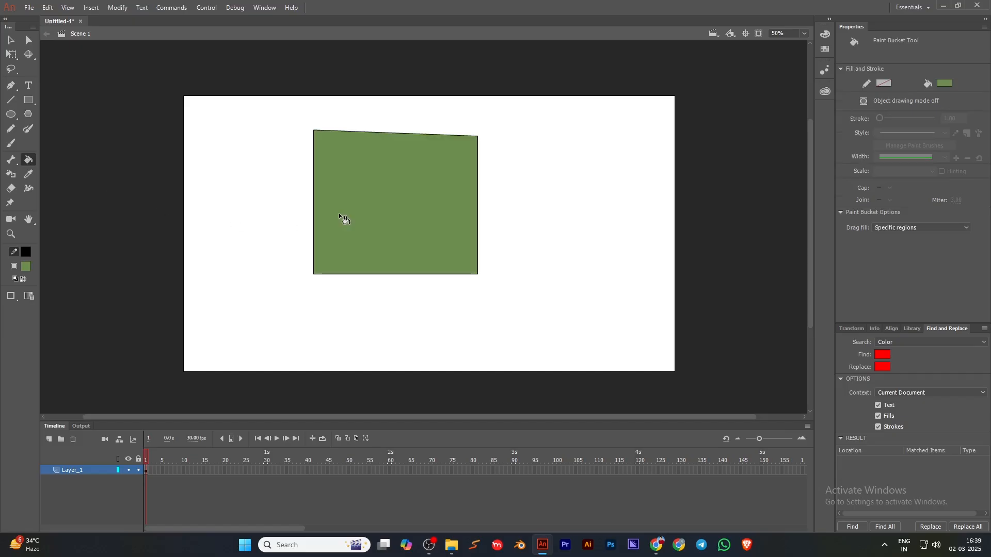
pyautogui.click(24, 268)
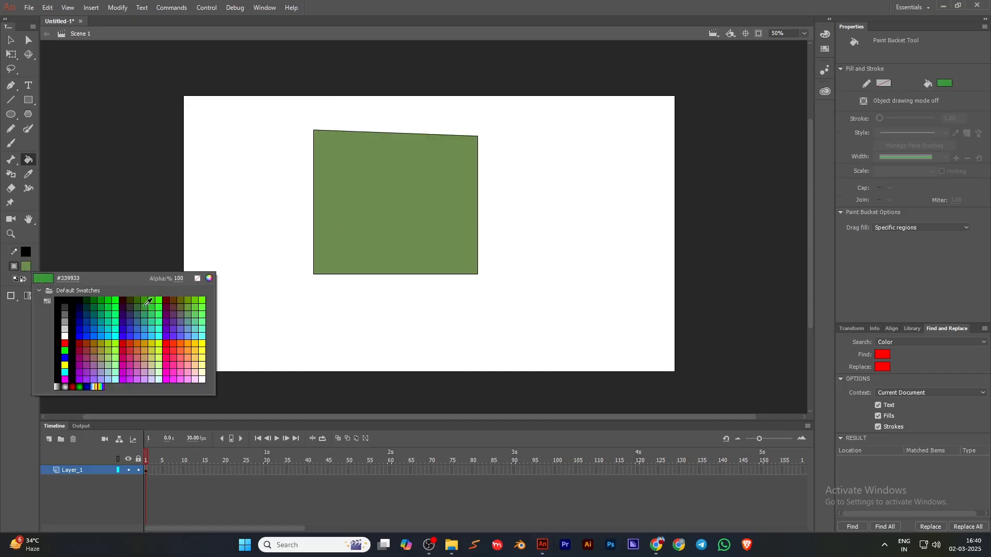
pyautogui.click(205, 347)
pyautogui.click(356, 222)
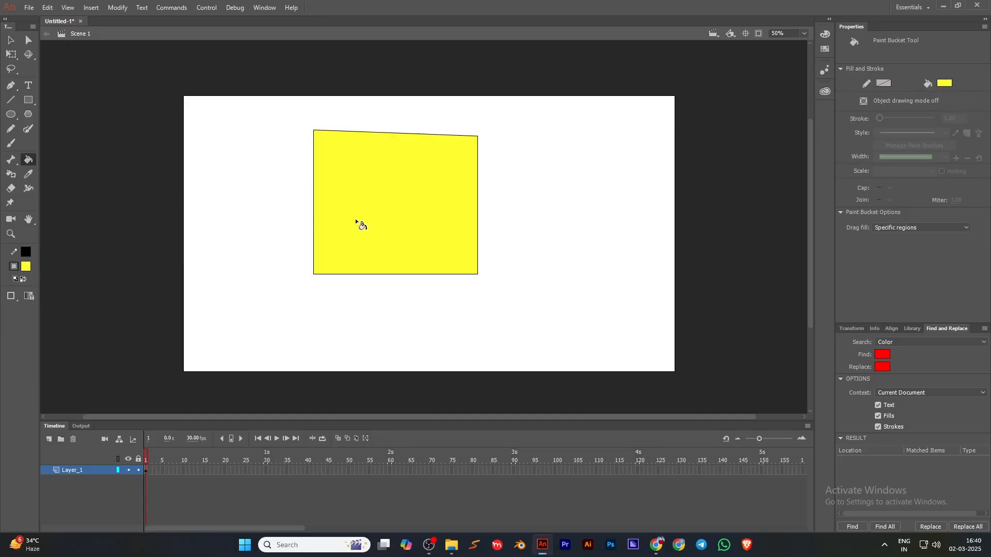
# Refill the four-sided shape with orange-red (#CC3300) using the Paint Bucket.
pyautogui.click(26, 267)
pyautogui.click(137, 344)
pyautogui.click(362, 244)
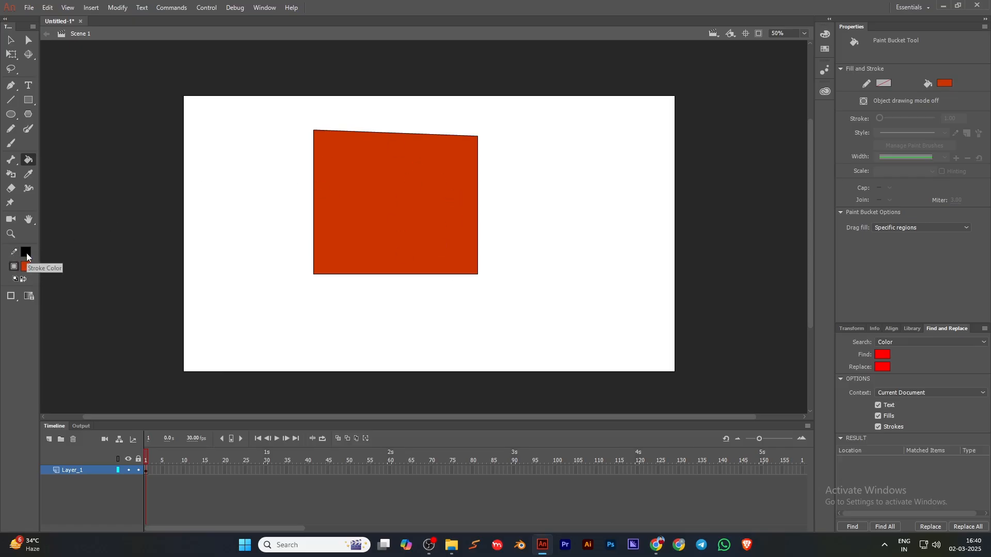
# Select the whole shape and thicken its black outline to a stroke of about 23.4.
pyautogui.click(11, 40)
pyautogui.moveTo(259, 78); pyautogui.dragTo(542, 334)
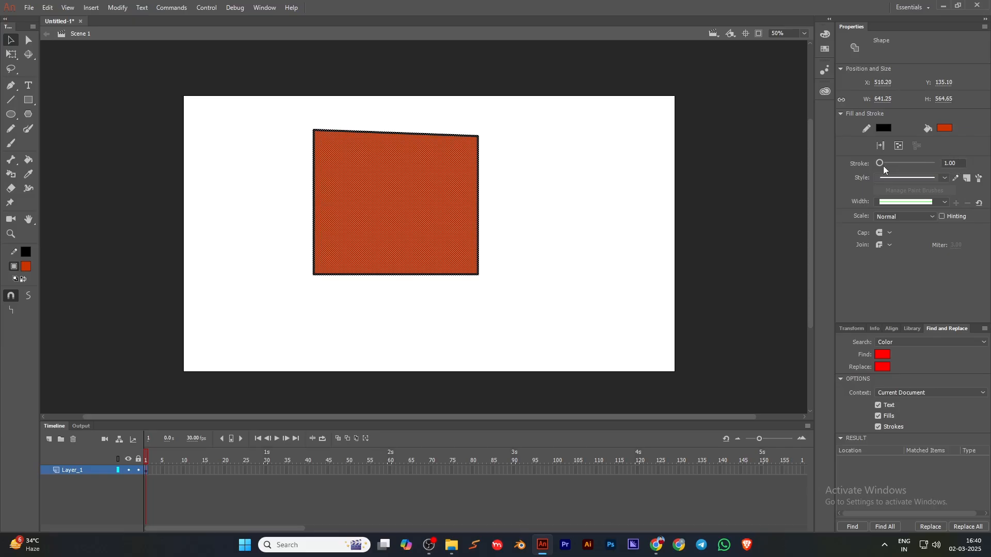
pyautogui.moveTo(882, 166); pyautogui.dragTo(887, 168)
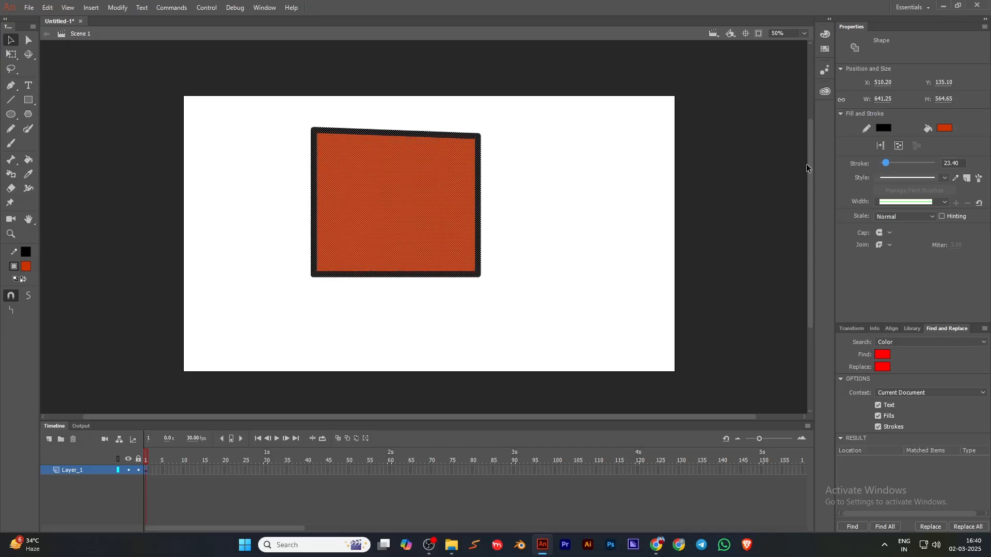
pyautogui.click(524, 171)
pyautogui.moveTo(516, 99); pyautogui.dragTo(239, 309)
pyautogui.click(467, 356)
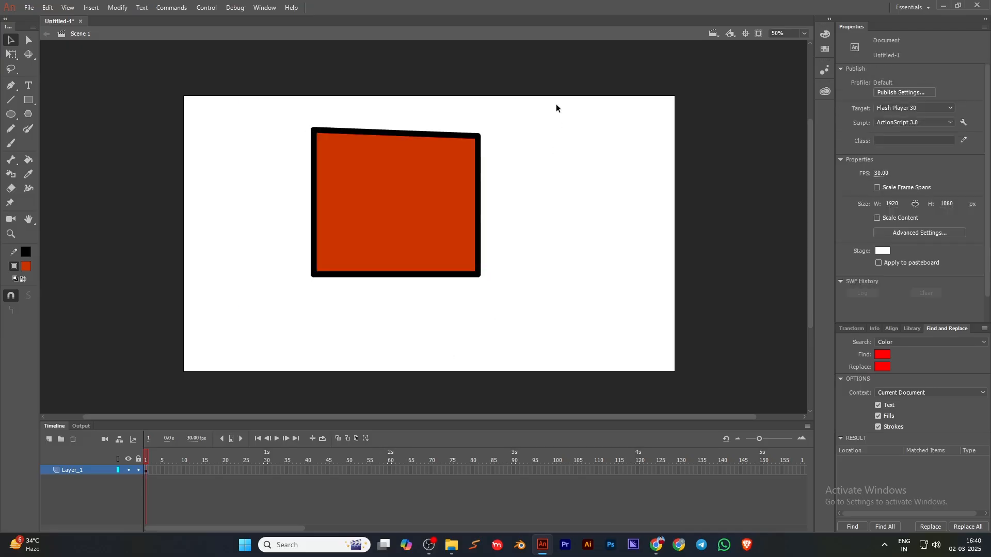
# Select the whole shape and set its stroke size to 1.
pyautogui.moveTo(556, 108); pyautogui.dragTo(245, 313)
pyautogui.click(958, 166)
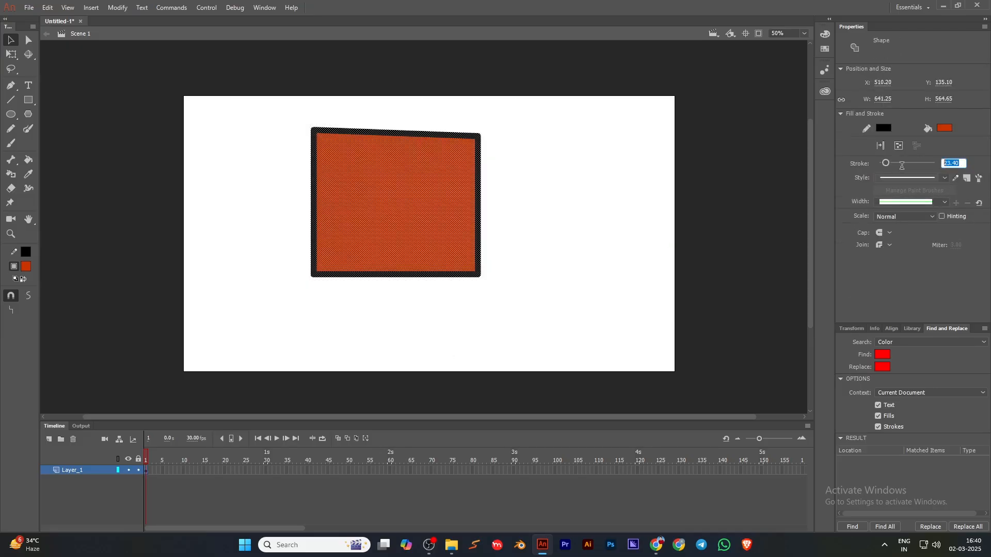
pyautogui.write('1')
pyautogui.press('Return')
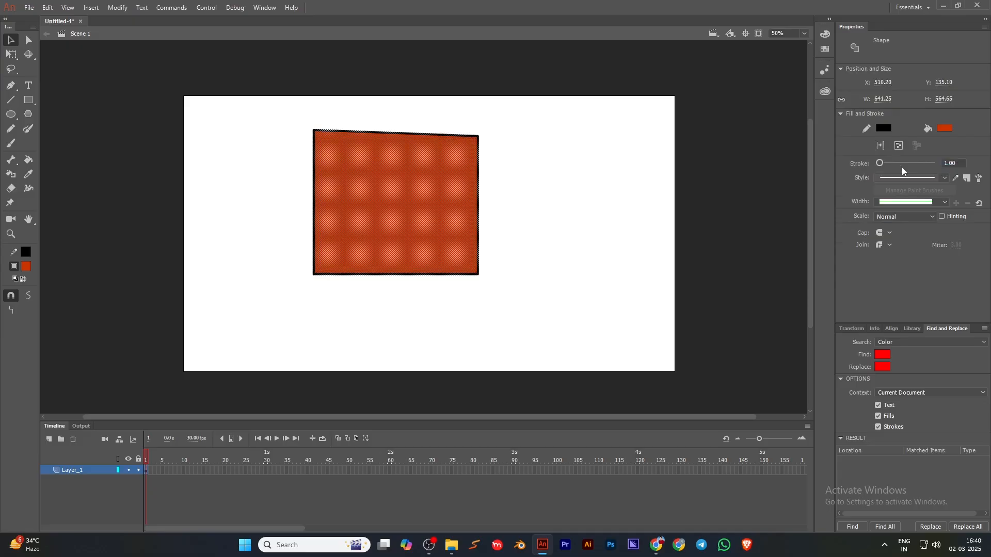
pyautogui.click(522, 262)
# Recolour the shape's outline bright green (#00FF00) and thicken it to a stroke of about 50.5.
pyautogui.moveTo(272, 100); pyautogui.dragTo(575, 346)
pyautogui.click(24, 252)
pyautogui.click(61, 347)
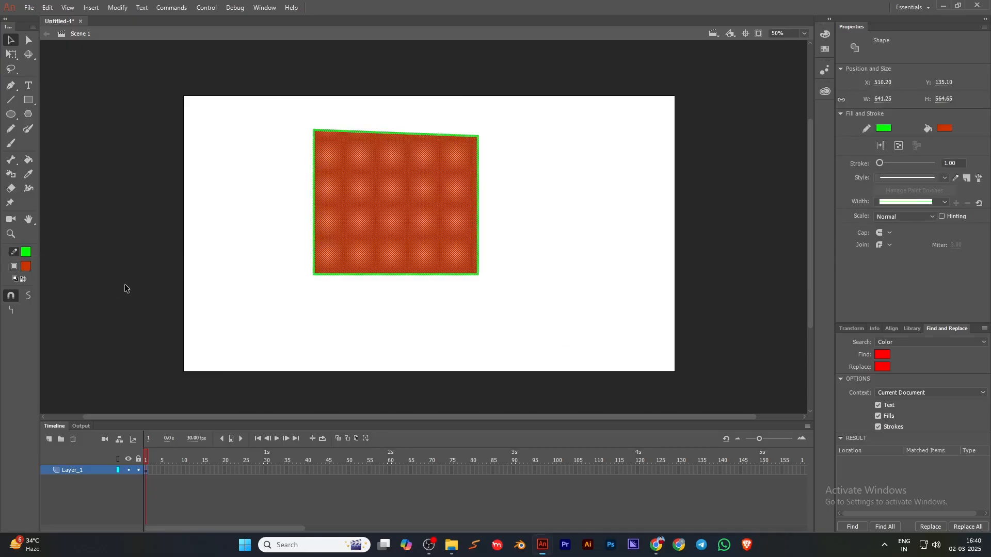
pyautogui.click(237, 136)
pyautogui.moveTo(277, 110); pyautogui.dragTo(583, 340)
pyautogui.moveTo(880, 163); pyautogui.dragTo(896, 164)
pyautogui.click(506, 274)
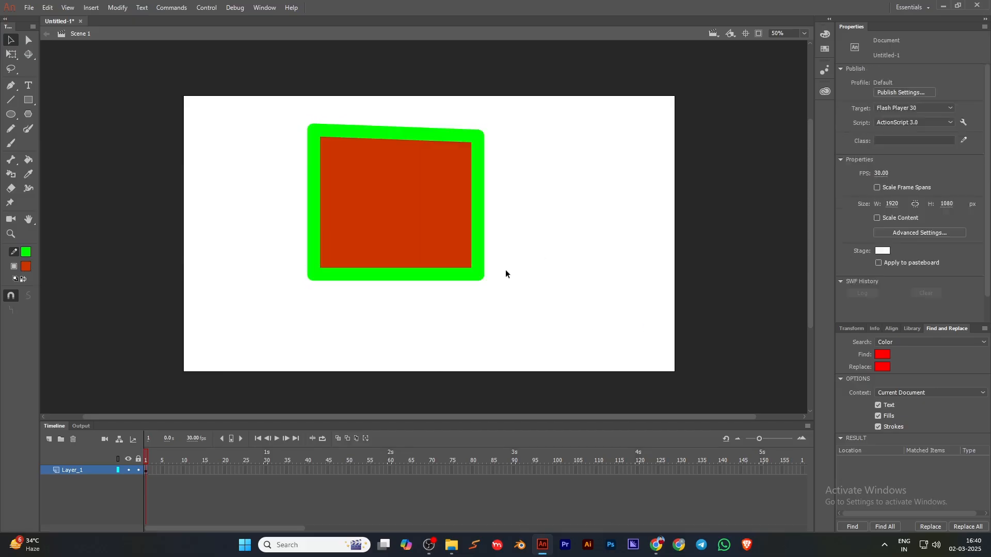
pyautogui.moveTo(566, 358); pyautogui.dragTo(227, 105)
pyautogui.click(210, 163)
# Erase zigzag strokes and one long horizontal stroke across the shape, and more around its upper corner and top edge, with the Eraser.
pyautogui.click(12, 189)
pyautogui.moveTo(272, 164)
pyautogui.mouseDown()
pyautogui.moveTo(358, 174)
pyautogui.moveTo(340, 223)
pyautogui.moveTo(500, 213)
pyautogui.mouseUp()
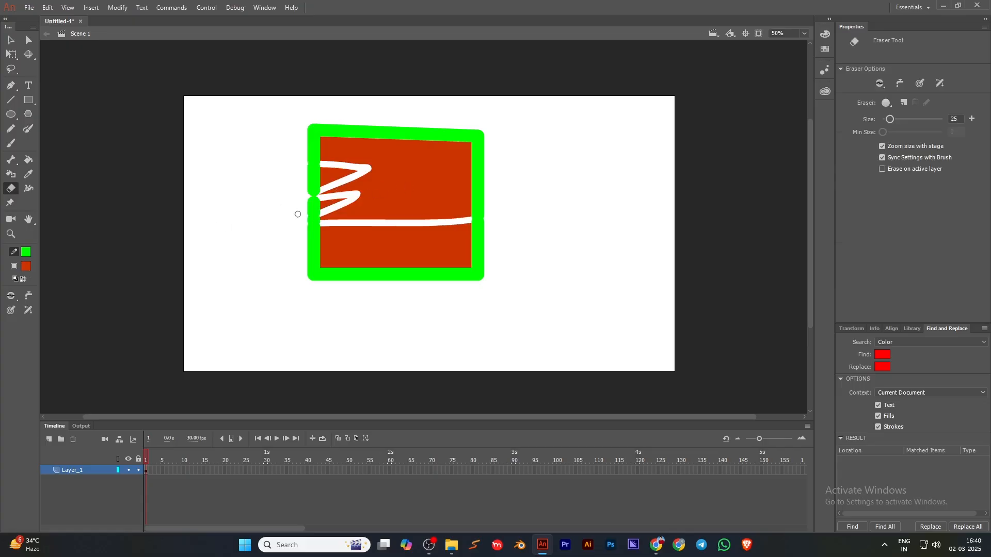
pyautogui.moveTo(295, 163)
pyautogui.mouseDown()
pyautogui.moveTo(403, 142)
pyautogui.moveTo(335, 171)
pyautogui.moveTo(330, 117)
pyautogui.moveTo(368, 119)
pyautogui.moveTo(297, 160)
pyautogui.moveTo(335, 169)
pyautogui.mouseUp()
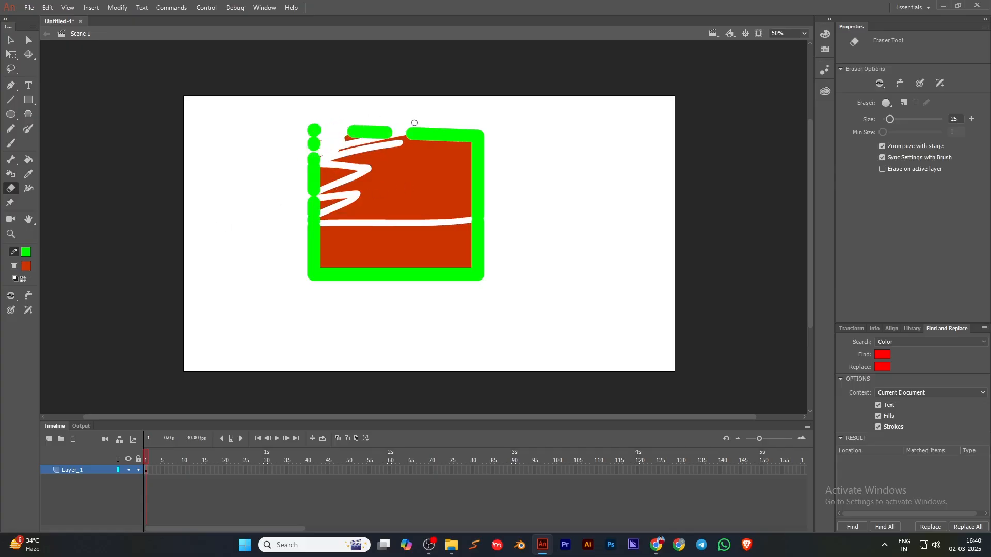
# Undo all the eraser strokes on the shape and deselect it.
pyautogui.hotkey('ctrl', 'z')
pyautogui.hotkey('ctrl', 'z')
pyautogui.hotkey('ctrl', 'z')
pyautogui.hotkey('ctrl', 'z')
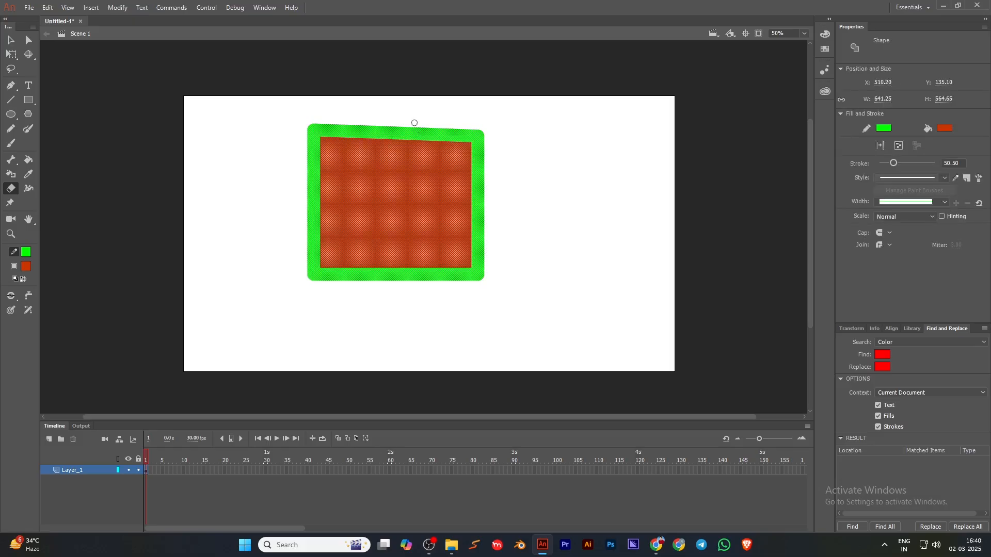
pyautogui.click(11, 40)
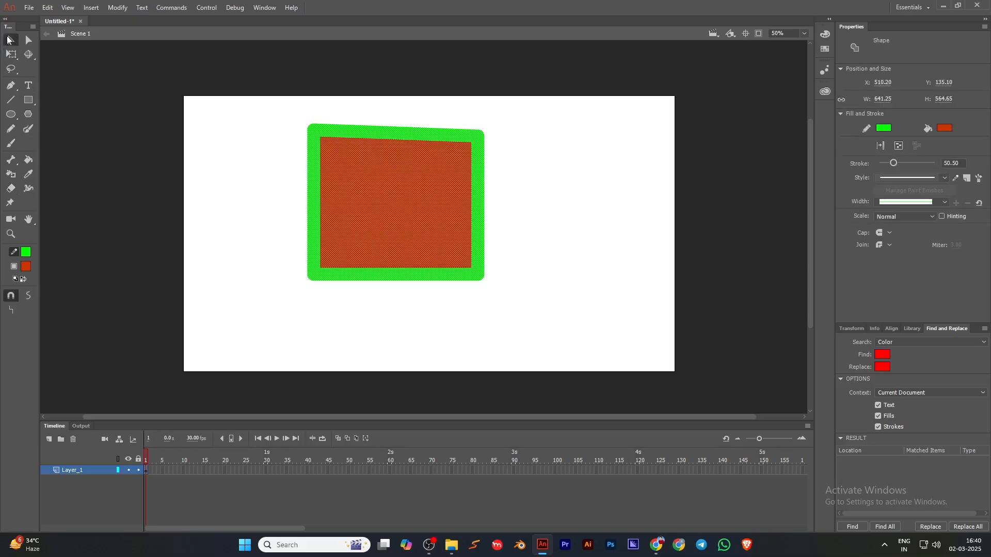
pyautogui.click(253, 225)
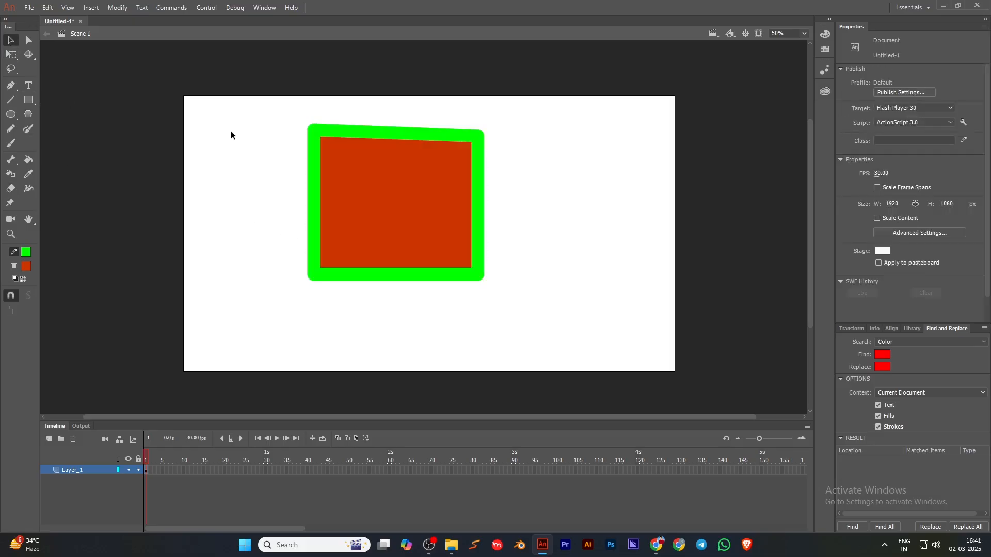
# Sample the shape's outline with the Eyedropper and pick its green (#00FF00) as the fill colour.
pyautogui.click(28, 176)
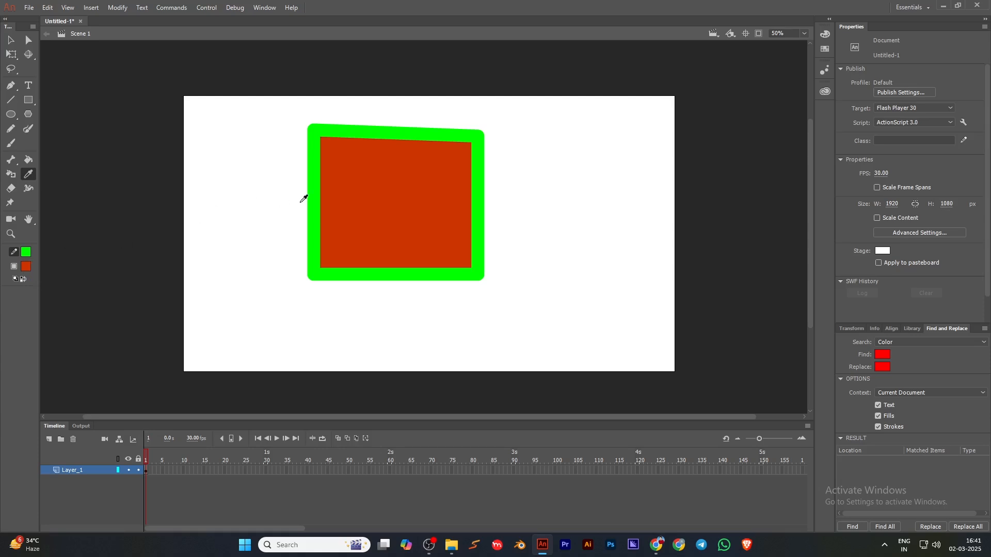
pyautogui.click(316, 195)
pyautogui.click(25, 266)
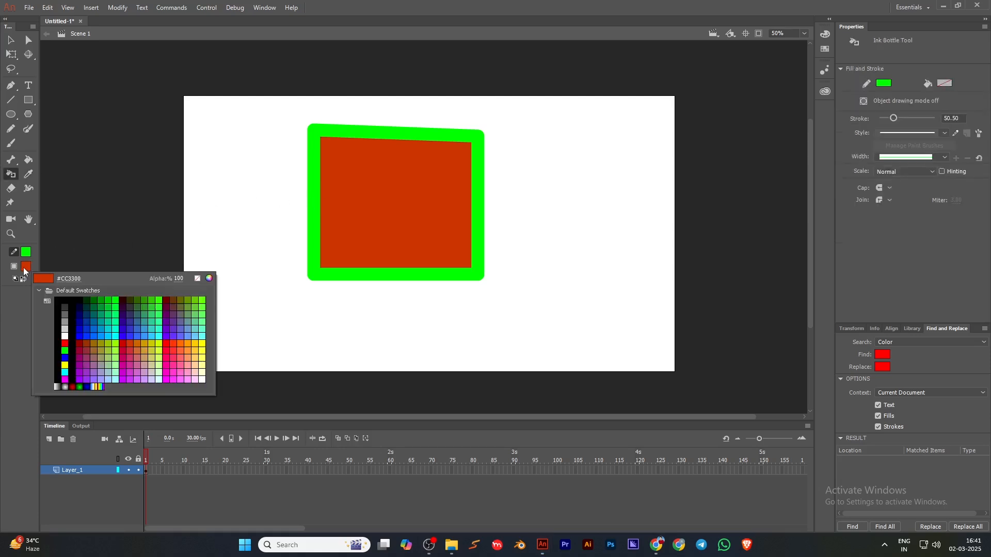
pyautogui.click(315, 187)
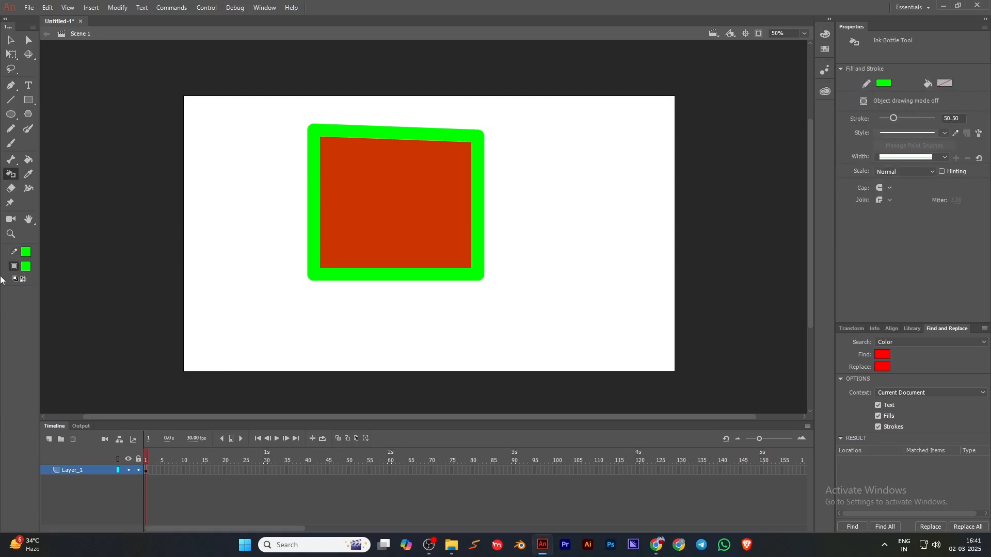
# Set the fill colour to the dark grey sampled from the pasteboard, and activate the Ink Bottle tool.
pyautogui.click(25, 266)
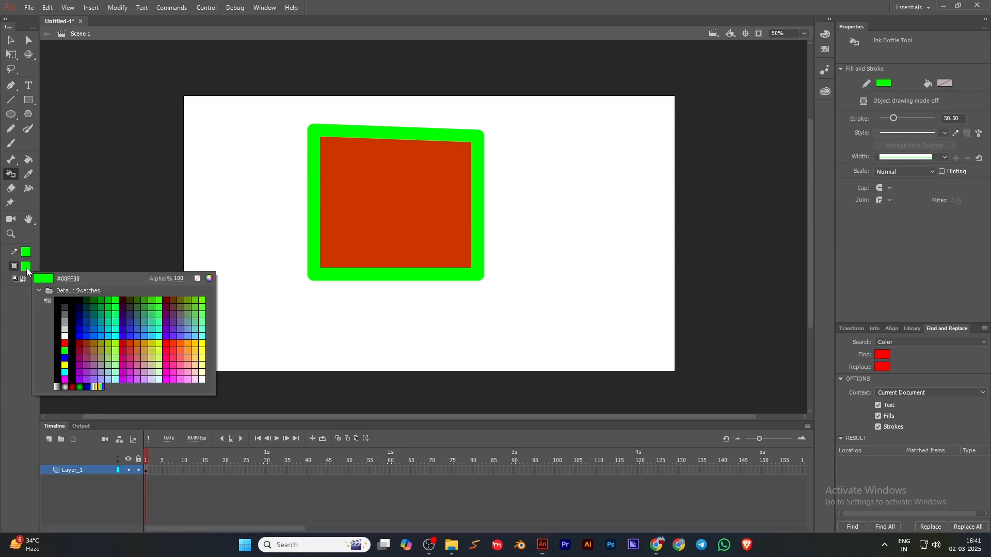
pyautogui.click(132, 76)
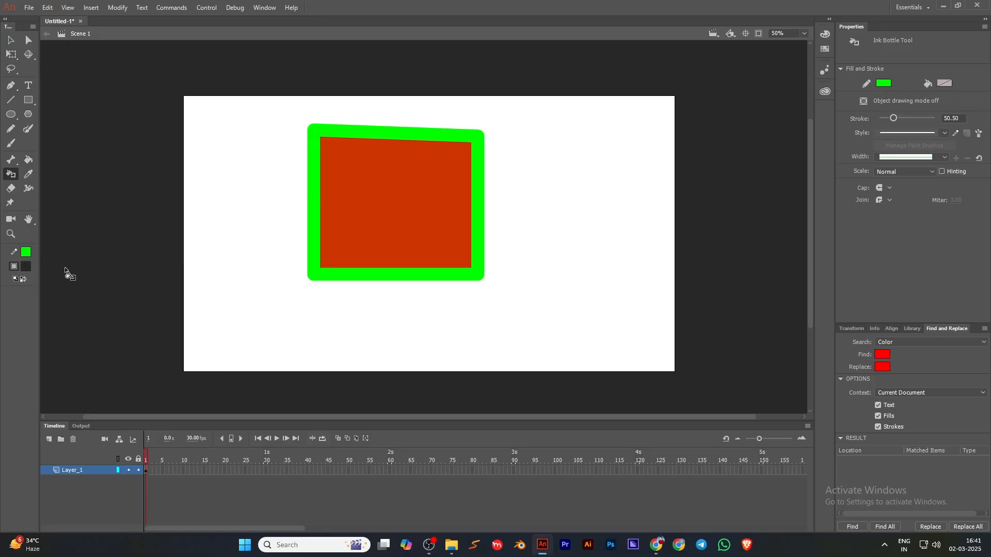
pyautogui.click(29, 175)
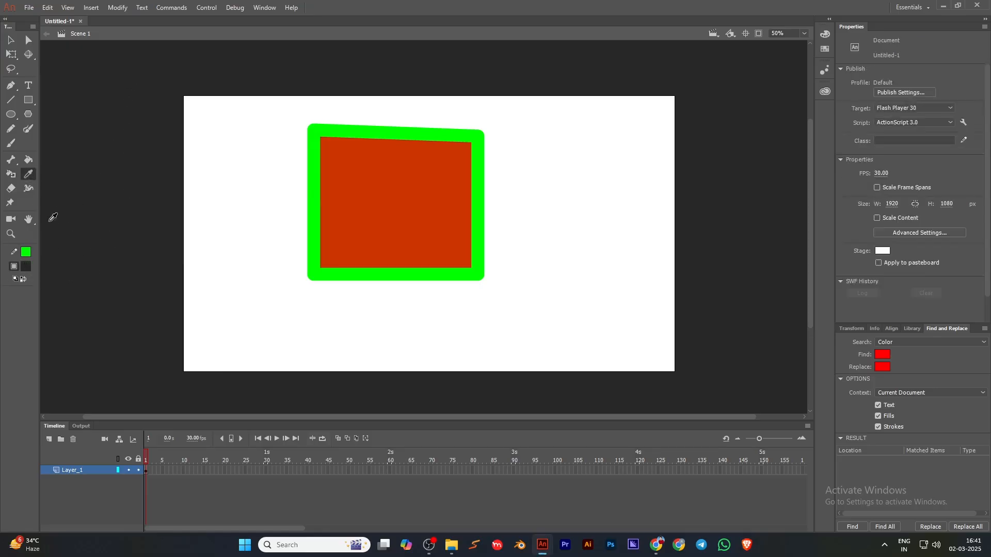
pyautogui.click(13, 176)
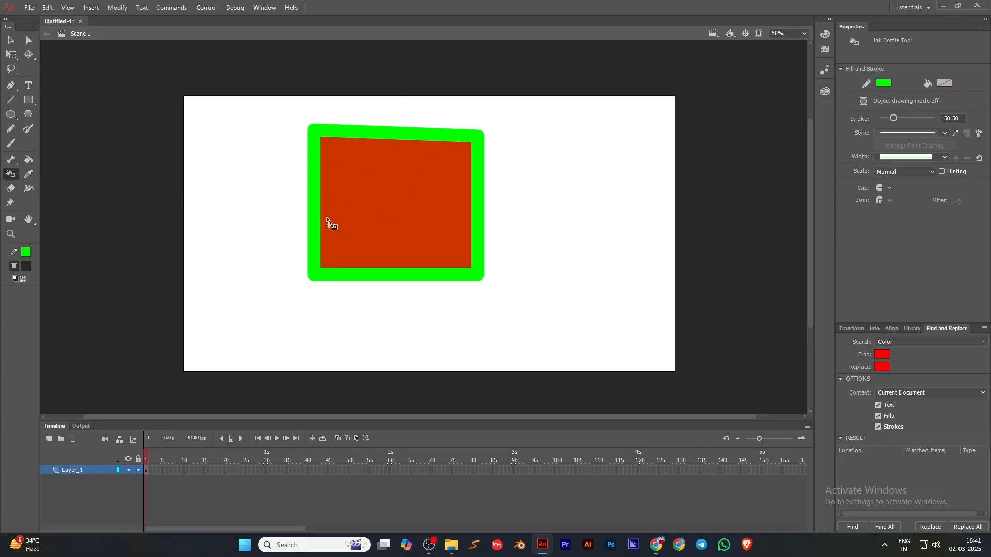
# Select the shape's entire green outline and delete it, leaving only the orange-red fill.
pyautogui.press('v')
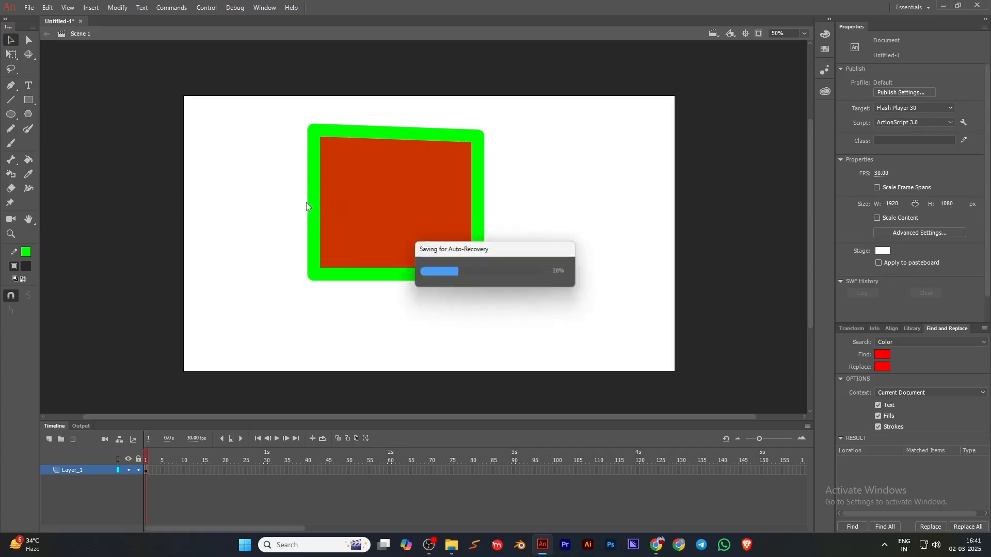
pyautogui.doubleClick(313, 204)
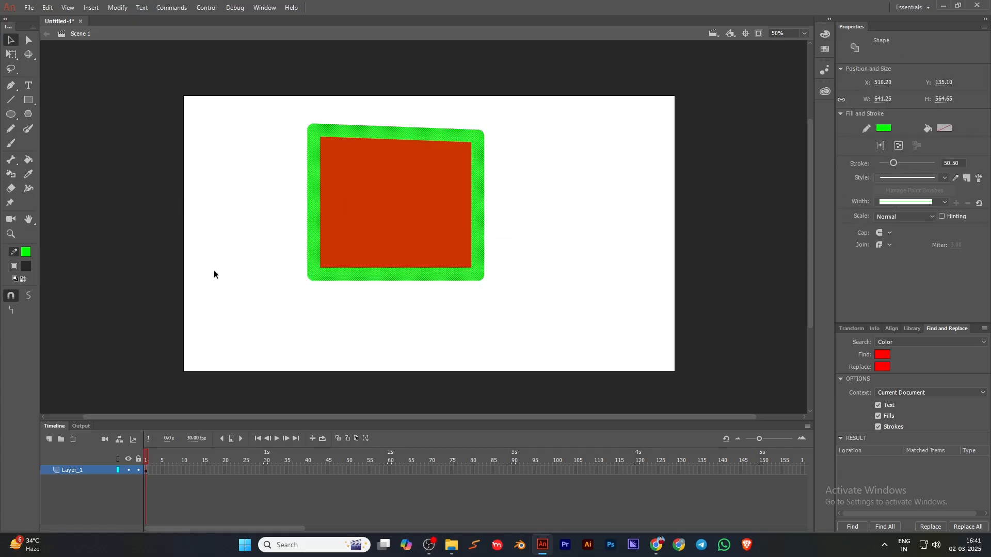
pyautogui.press('Delete')
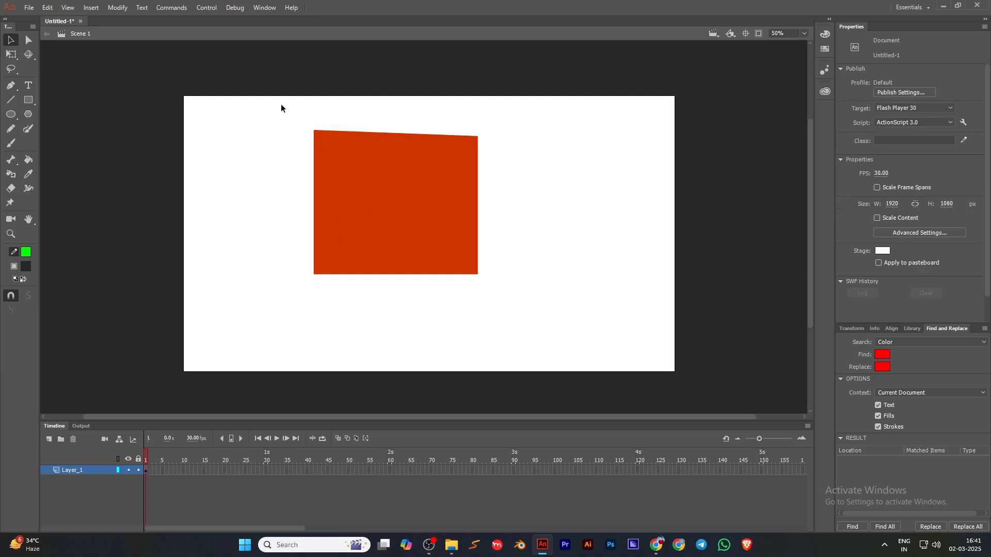
pyautogui.moveTo(281, 104); pyautogui.dragTo(556, 353)
pyautogui.click(327, 308)
# Set the stroke colour to red (#FF0000) and add an outline around the orange-red fill with the Ink Bottle.
pyautogui.click(26, 252)
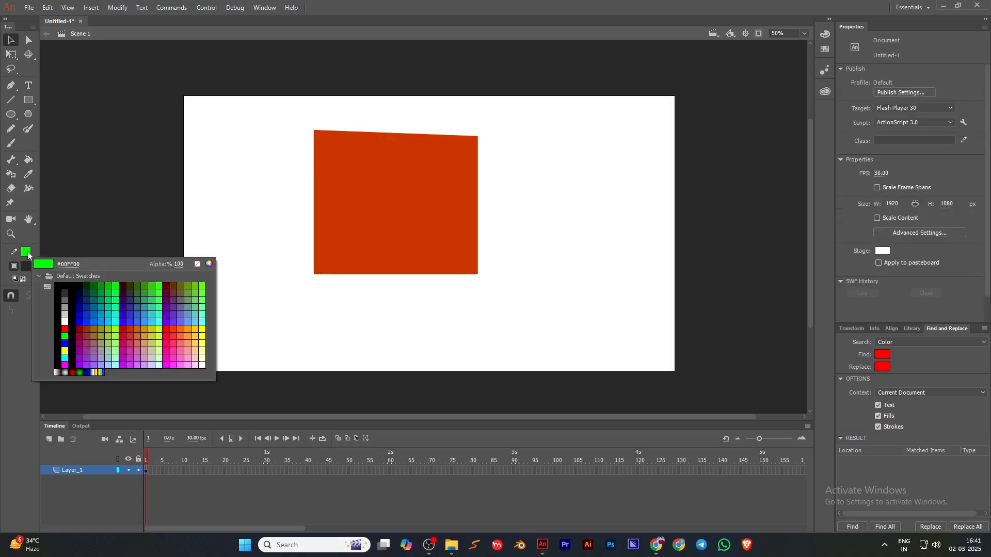
pyautogui.click(64, 329)
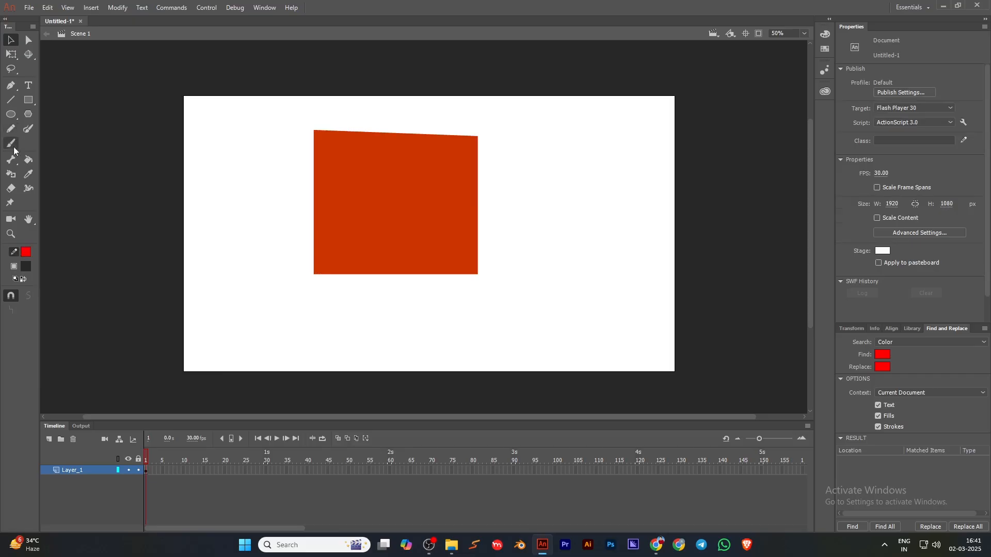
pyautogui.click(11, 173)
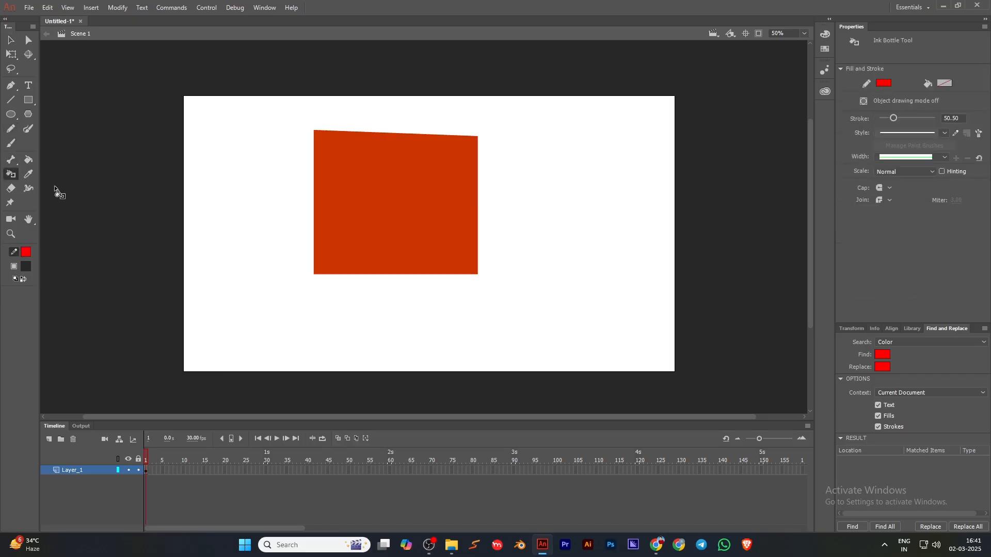
pyautogui.click(351, 258)
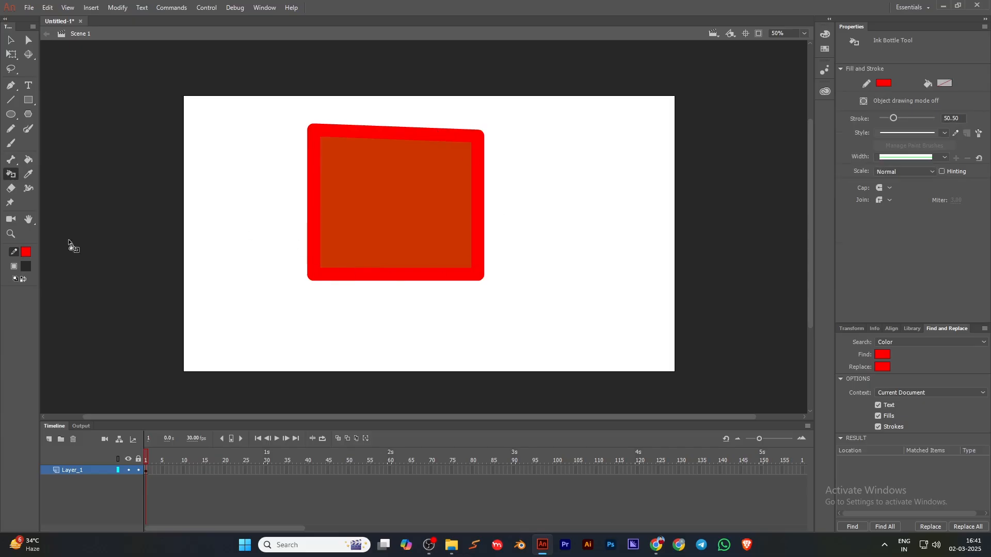
# Change the shape's outline to bright yellow with the Ink Bottle and return to the Selection tool.
pyautogui.click(26, 252)
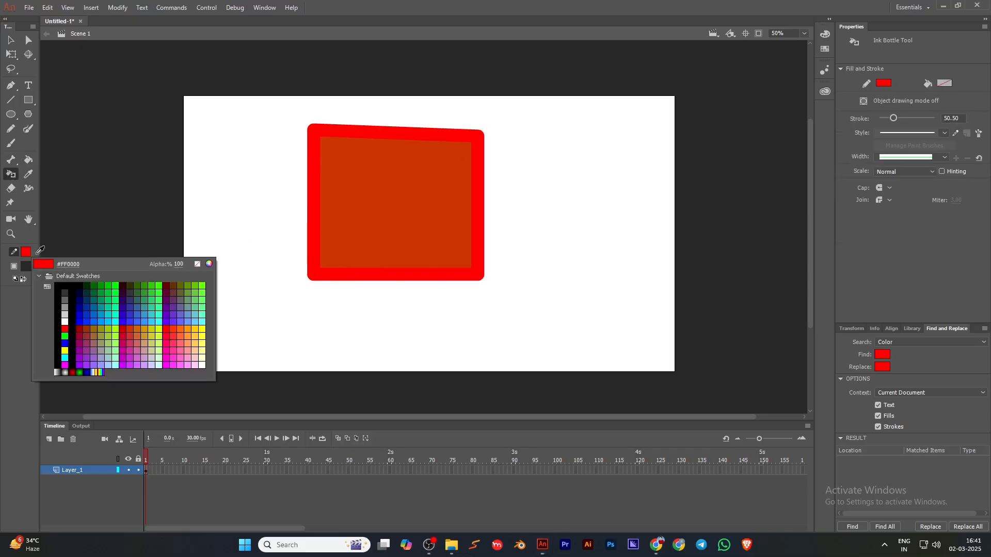
pyautogui.click(203, 323)
pyautogui.click(318, 222)
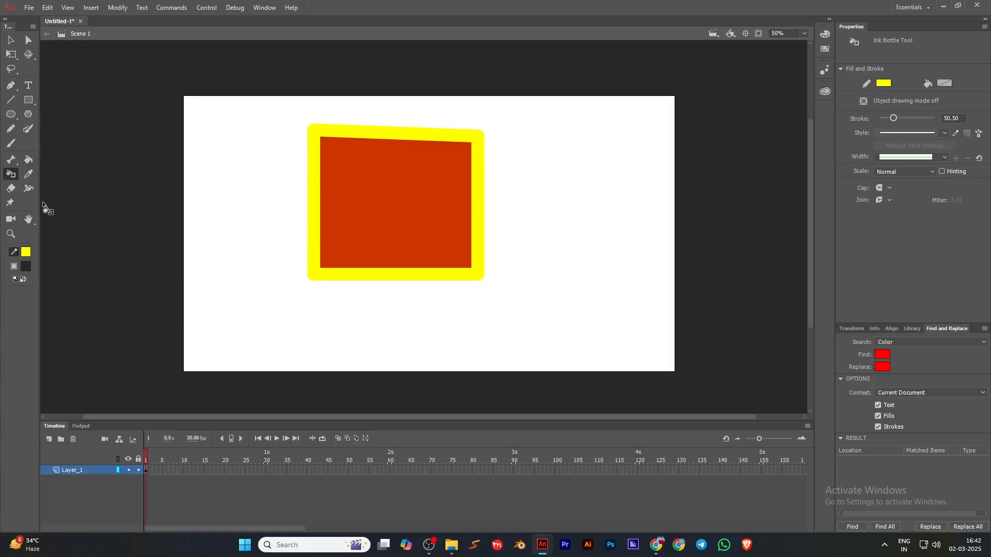
pyautogui.click(11, 42)
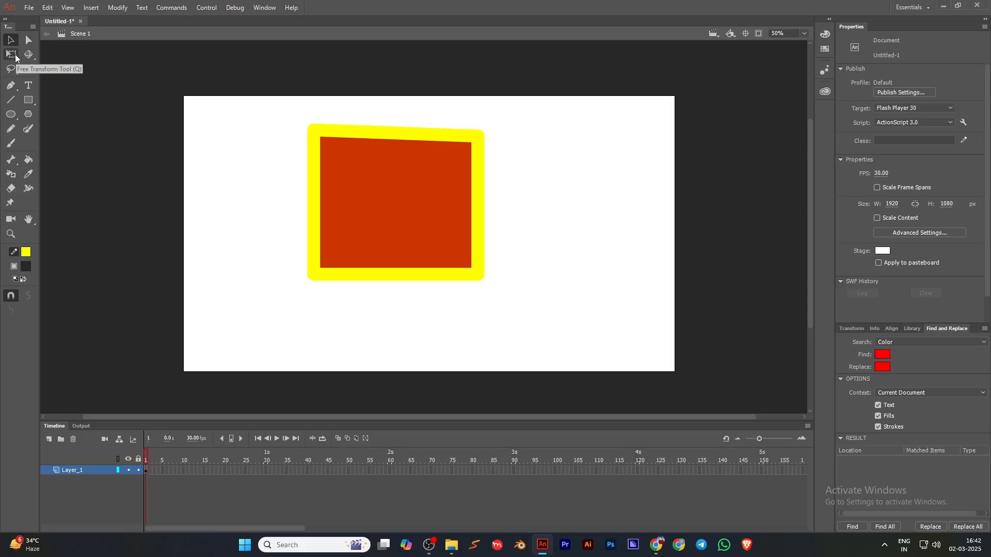
# Add a static text object with a person's first name on the stage and move it onto the orange-red fill.
pyautogui.click(28, 86)
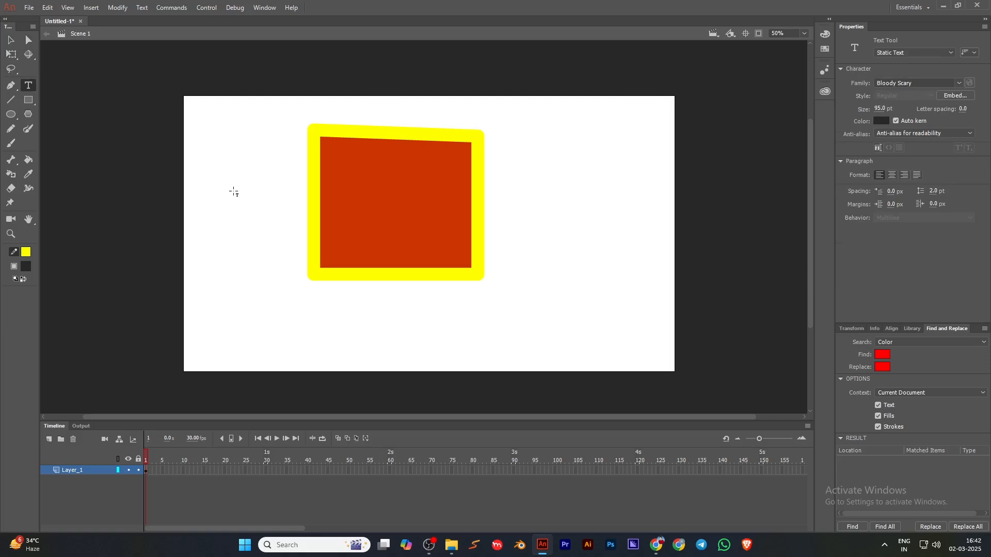
pyautogui.click(233, 191)
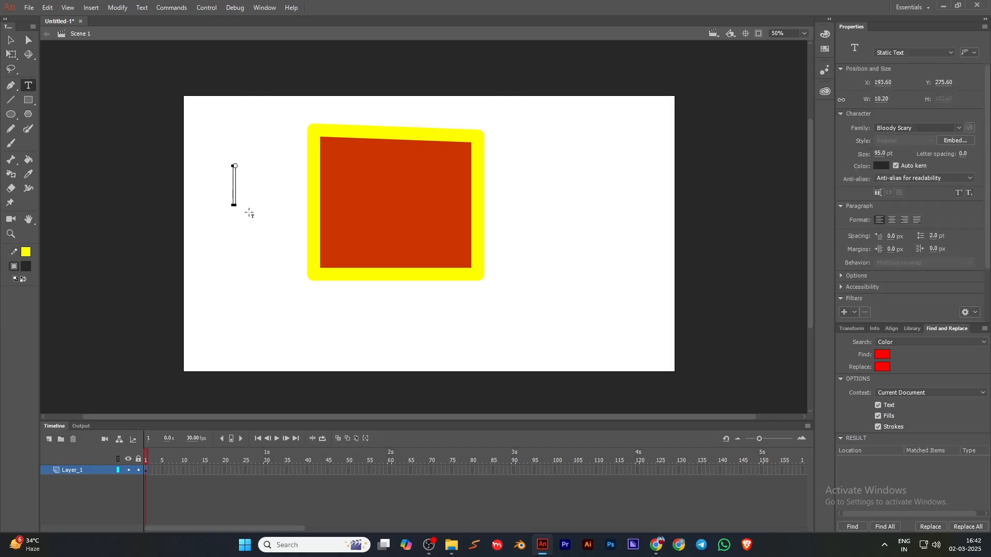
pyautogui.write('RUOP')
pyautogui.press('BackSpace')
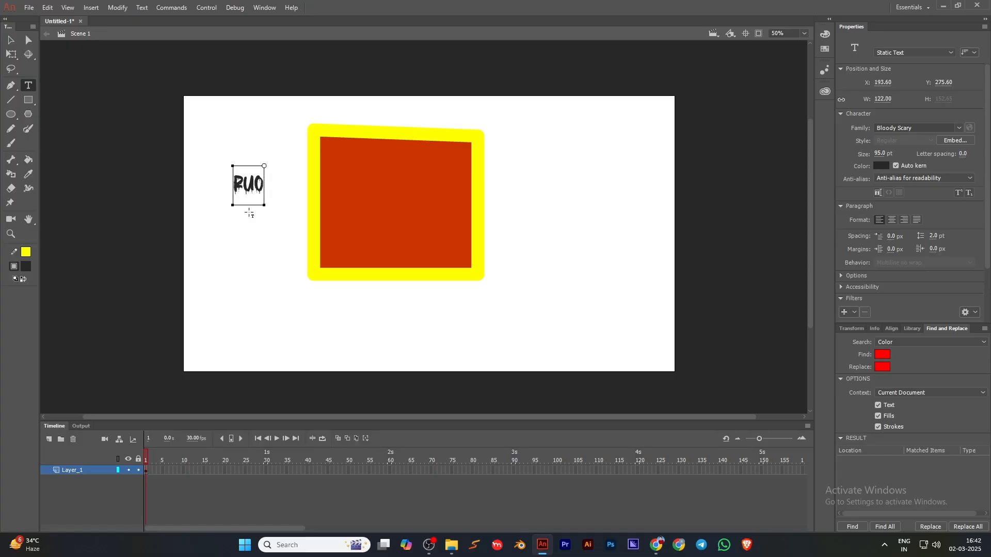
pyautogui.press('BackSpace')
pyautogui.write('PAM')
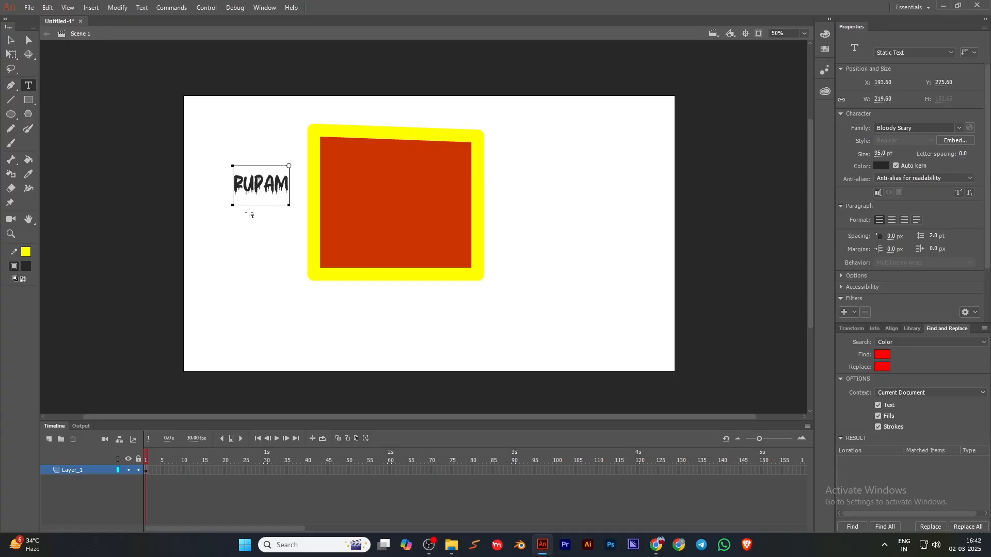
pyautogui.click(11, 54)
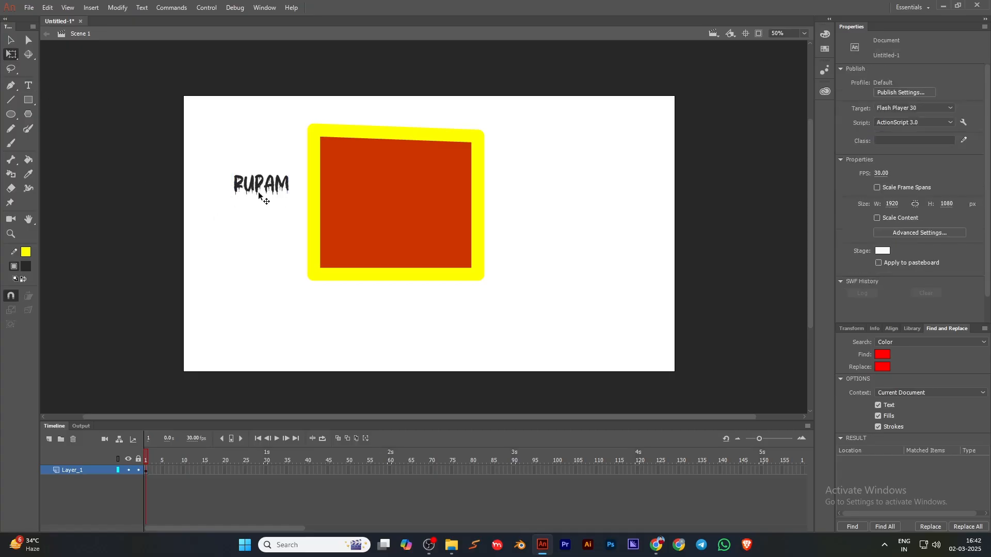
pyautogui.moveTo(260, 195); pyautogui.dragTo(375, 206)
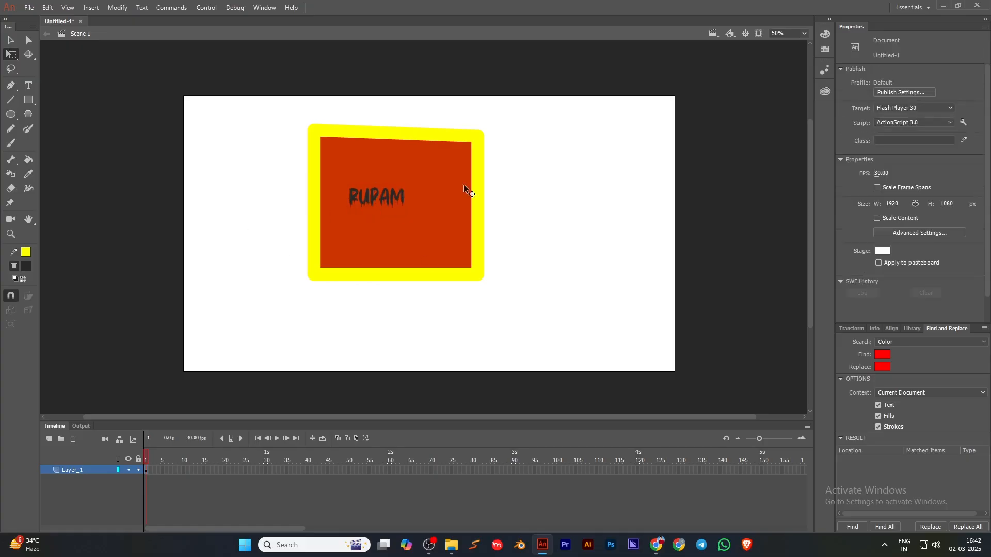
pyautogui.click(10, 85)
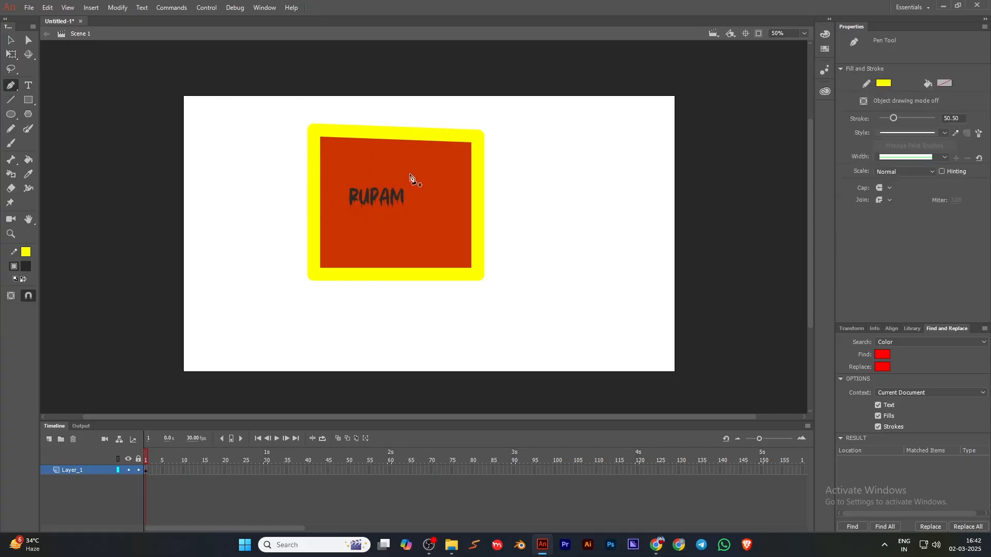
pyautogui.click(11, 100)
pyautogui.moveTo(237, 112); pyautogui.dragTo(232, 219)
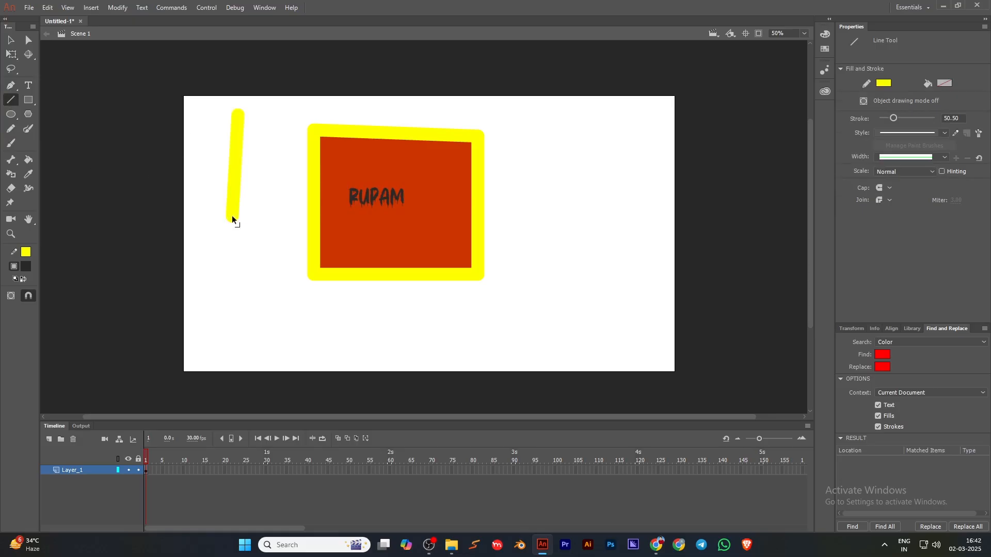
pyautogui.hotkey('ctrl', 'z')
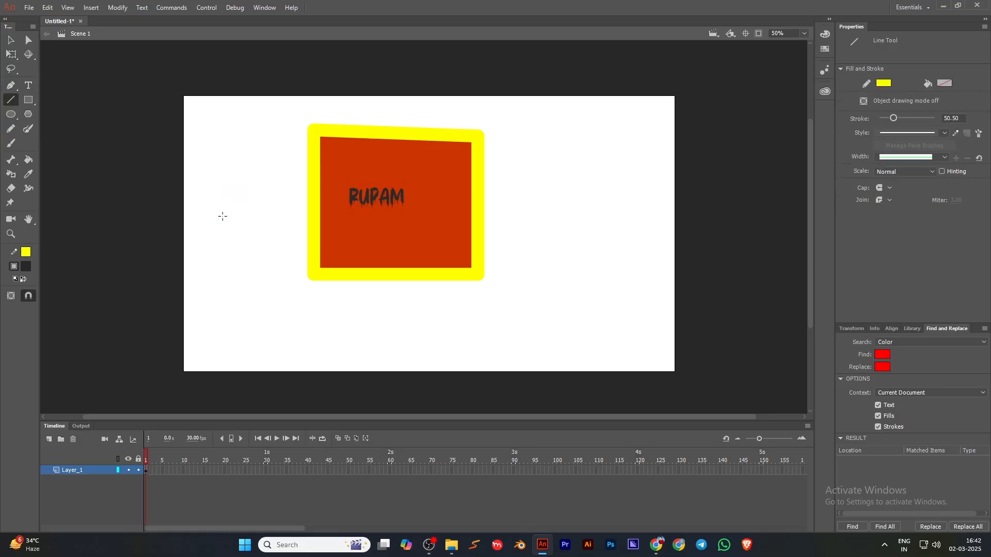
pyautogui.click(30, 102)
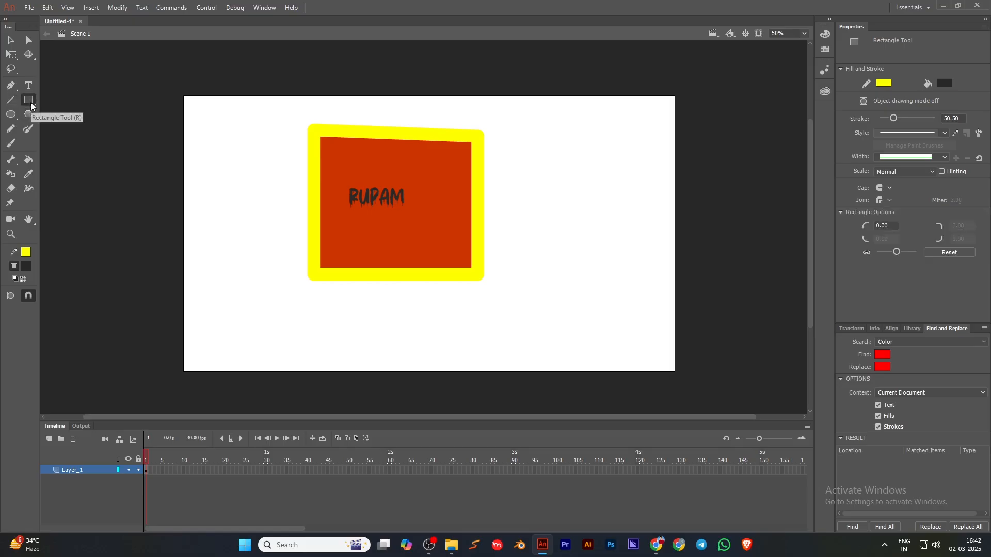
pyautogui.click(30, 115)
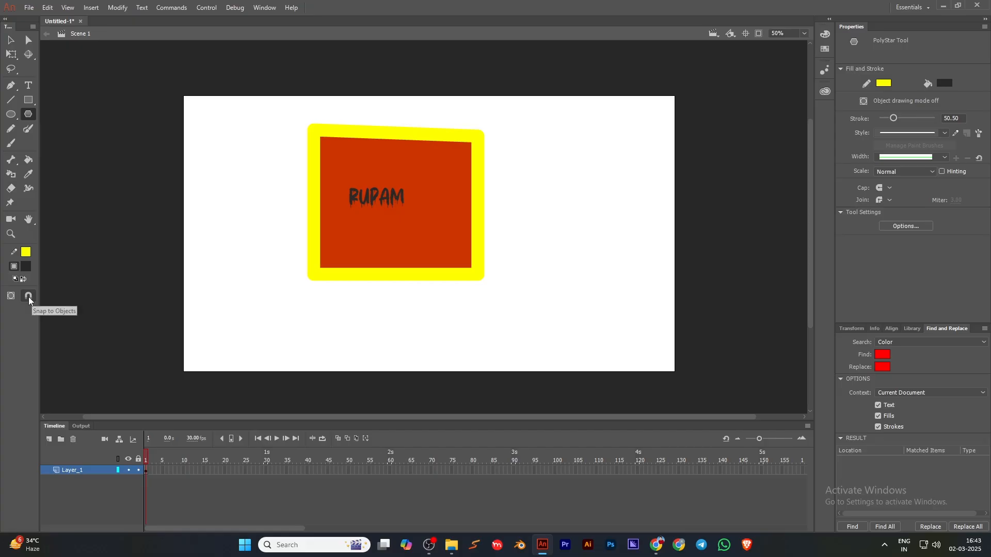
# Draw a near-vertical yellow line beside the shape and, with Snap to Objects enabled, a diagonal line joined to its lower end.
pyautogui.click(9, 100)
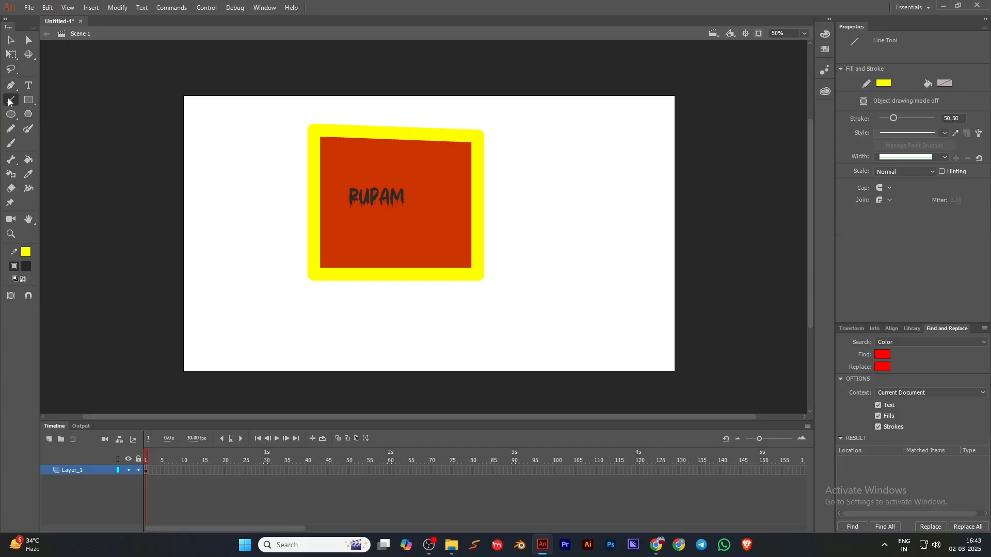
pyautogui.moveTo(224, 181)
pyautogui.mouseDown()
pyautogui.moveTo(219, 273)
pyautogui.moveTo(275, 319)
pyautogui.mouseUp()
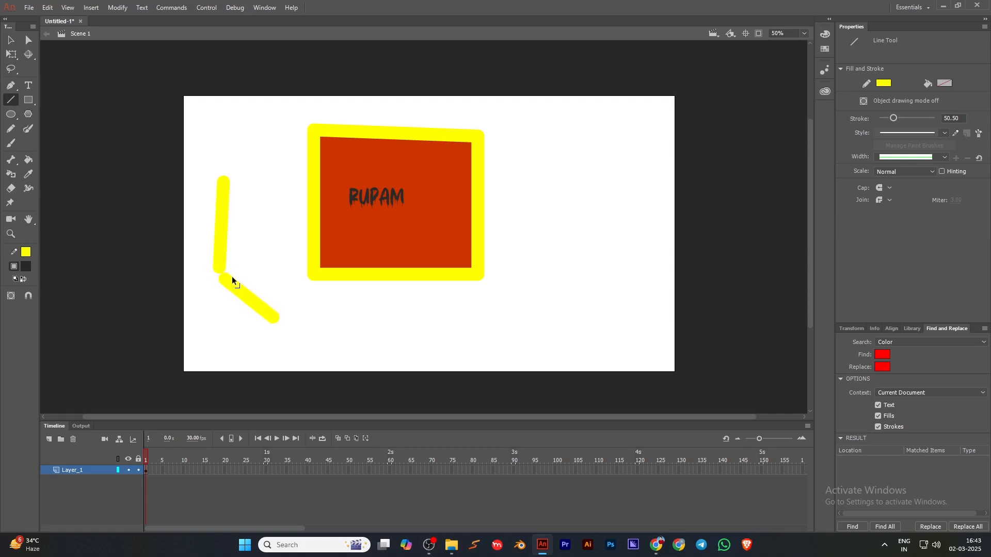
pyautogui.hotkey('ctrl', 'z')
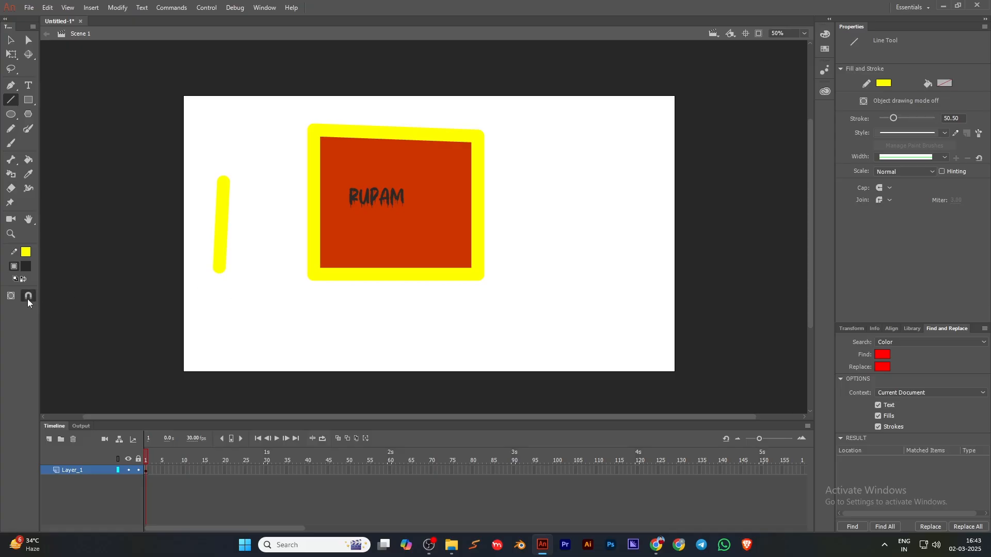
pyautogui.moveTo(222, 277); pyautogui.dragTo(257, 311)
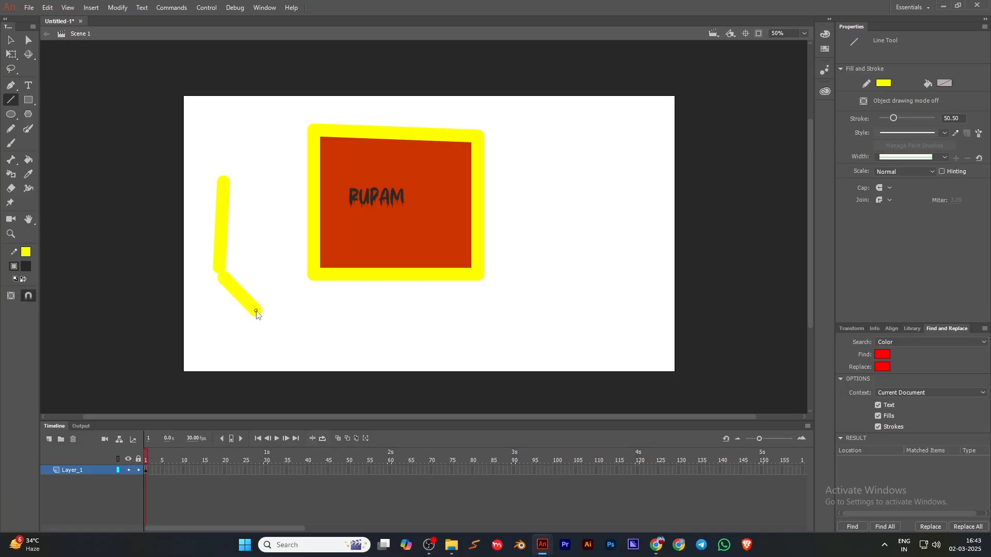
pyautogui.hotkey('ctrl', 'z')
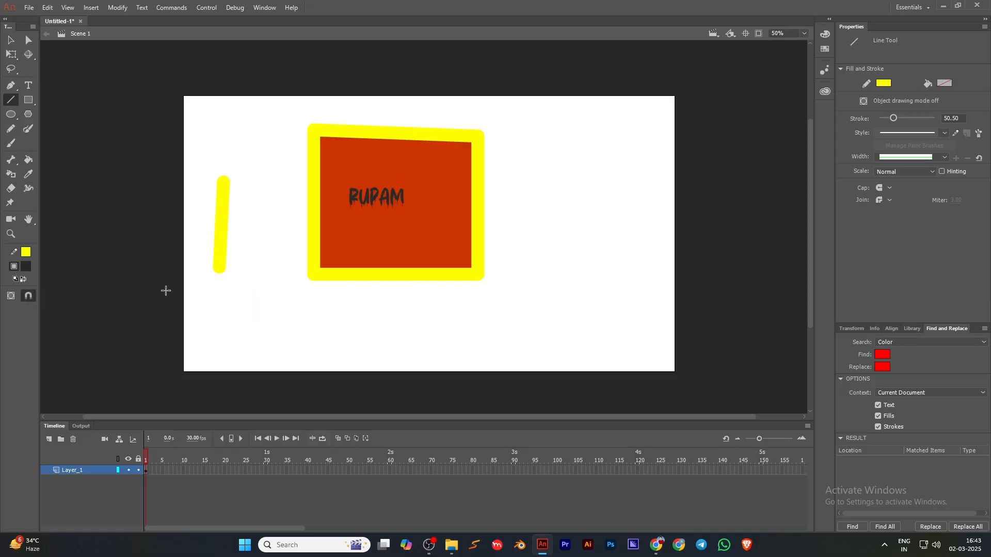
pyautogui.moveTo(219, 268); pyautogui.dragTo(281, 348)
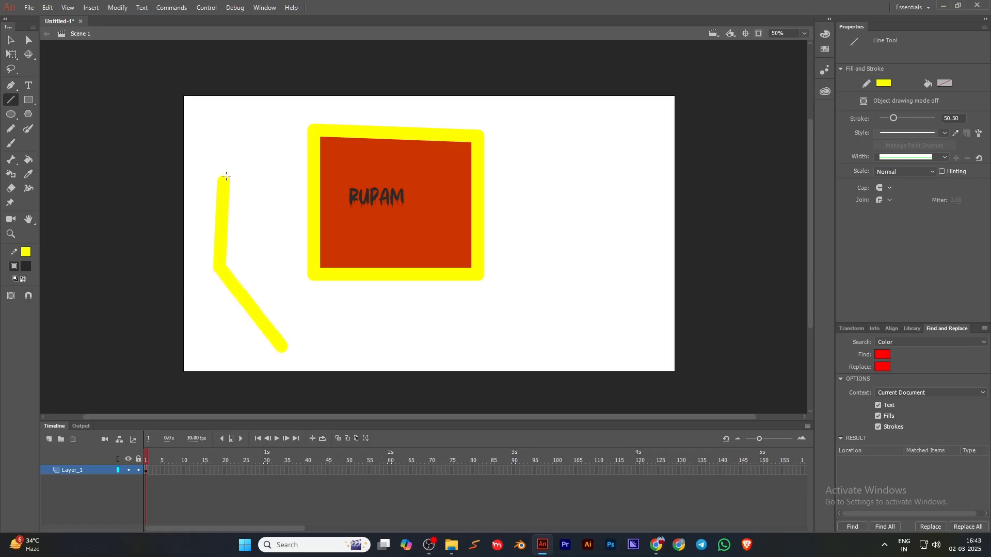
# Draw a third yellow line with Snap to Objects disabled, sloping down from near the near-vertical line's upper end.
pyautogui.moveTo(226, 176); pyautogui.dragTo(277, 207)
pyautogui.hotkey('ctrl', '=')
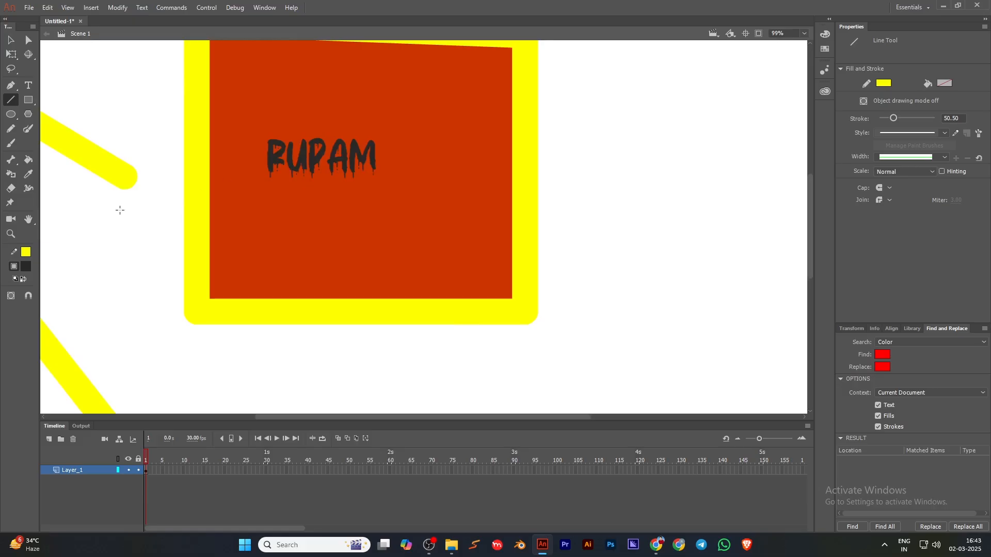
pyautogui.moveTo(119, 210); pyautogui.dragTo(488, 338)
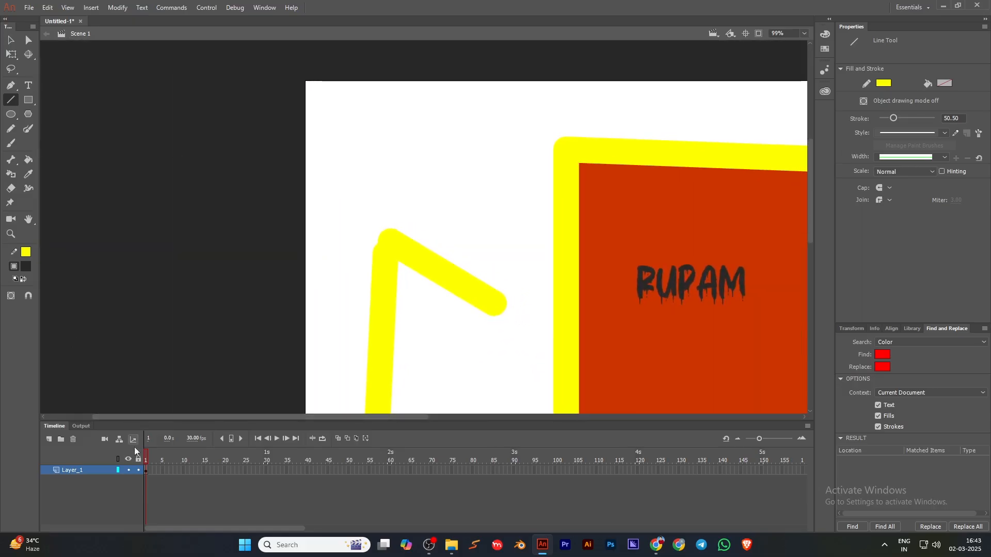
# Show Layer_1 as outlines to examine the line ends at the upper and lower corners, and restore the normal display.
pyautogui.click(118, 470)
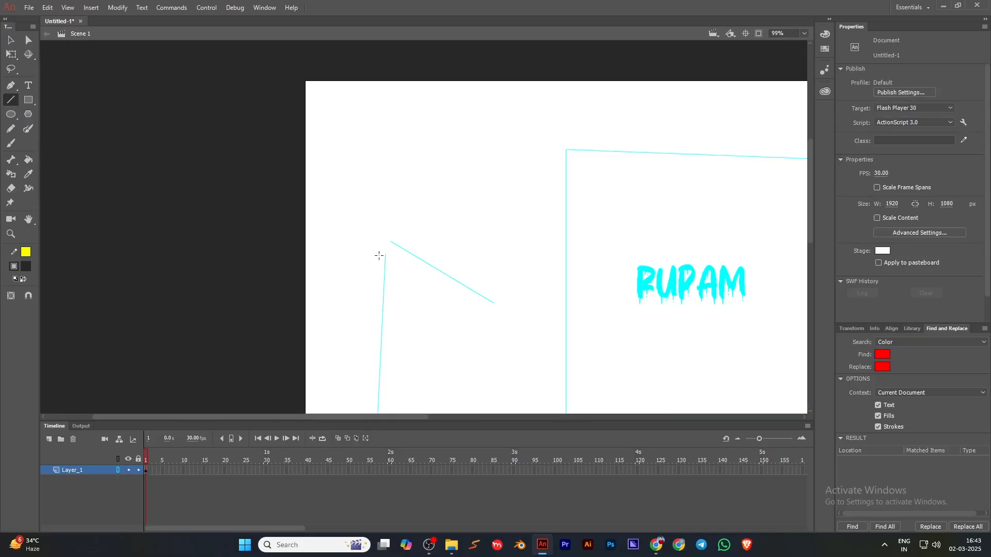
pyautogui.moveTo(414, 286); pyautogui.dragTo(270, 171)
pyautogui.click(11, 39)
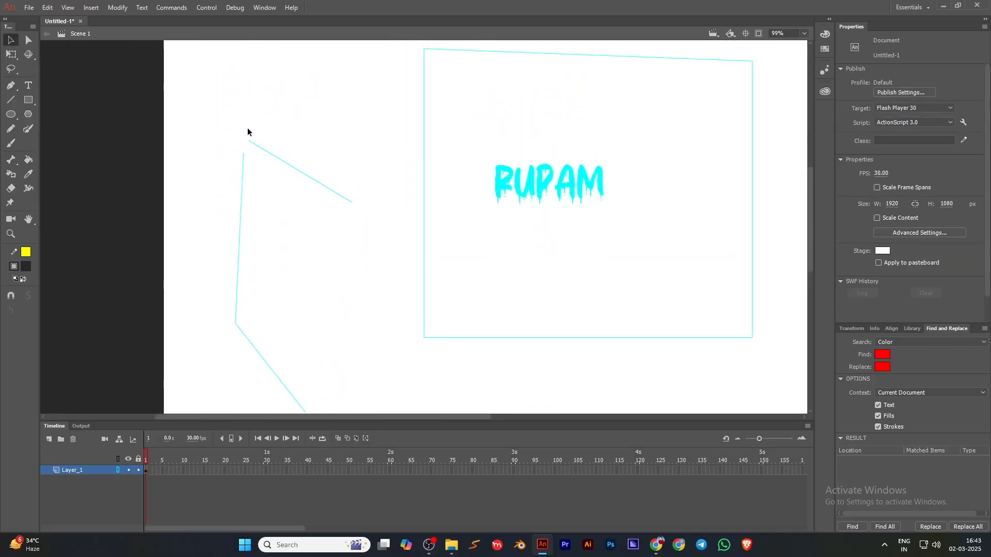
pyautogui.moveTo(251, 127); pyautogui.dragTo(219, 166)
pyautogui.moveTo(218, 311); pyautogui.dragTo(248, 334)
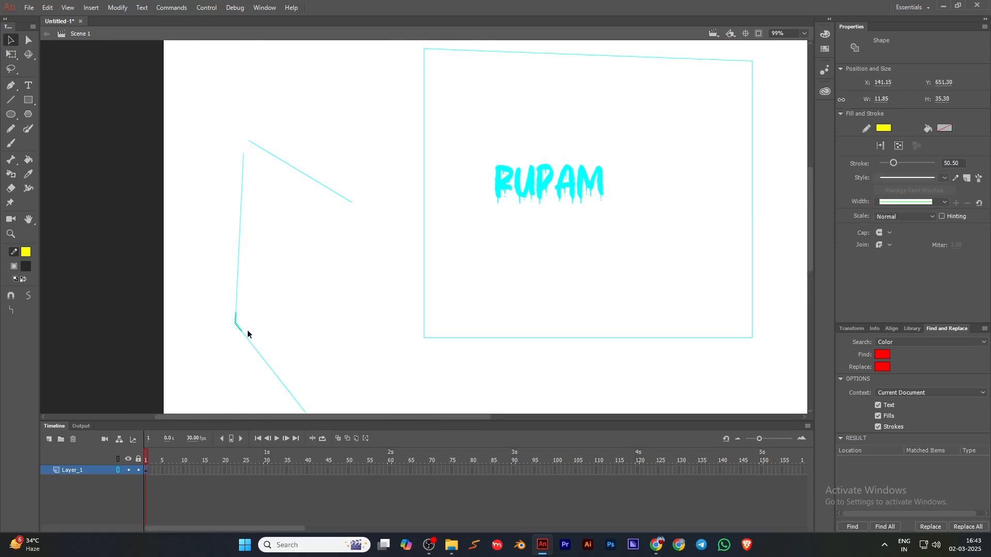
pyautogui.click(207, 302)
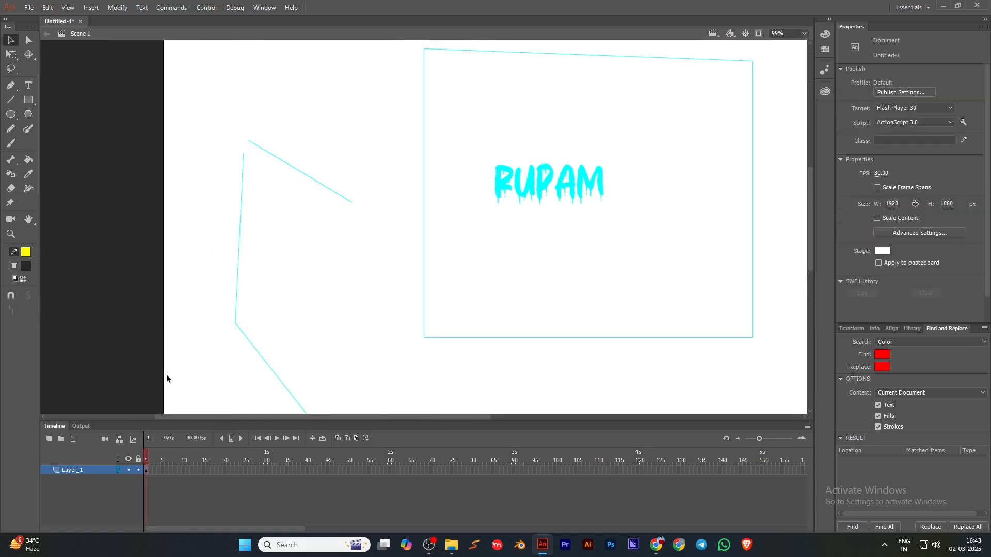
pyautogui.click(118, 469)
# Try to reposition the third line's upper end onto the near-vertical line without snapping, and undo the moves.
pyautogui.scroll(1, 277, 175)
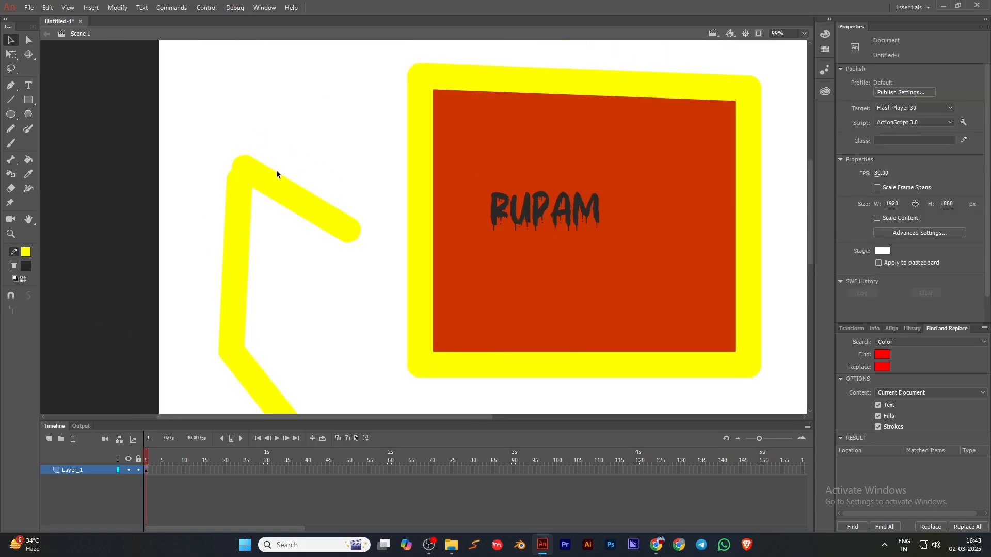
pyautogui.moveTo(245, 166)
pyautogui.mouseDown()
pyautogui.moveTo(261, 157)
pyautogui.moveTo(236, 174)
pyautogui.moveTo(244, 182)
pyautogui.moveTo(225, 172)
pyautogui.moveTo(238, 179)
pyautogui.mouseUp()
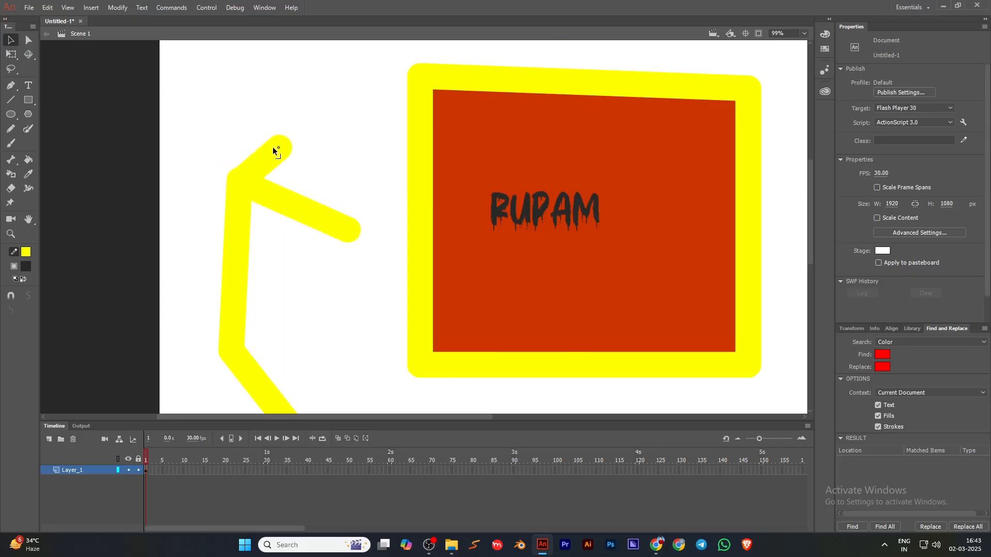
pyautogui.hotkey('ctrl', 'z')
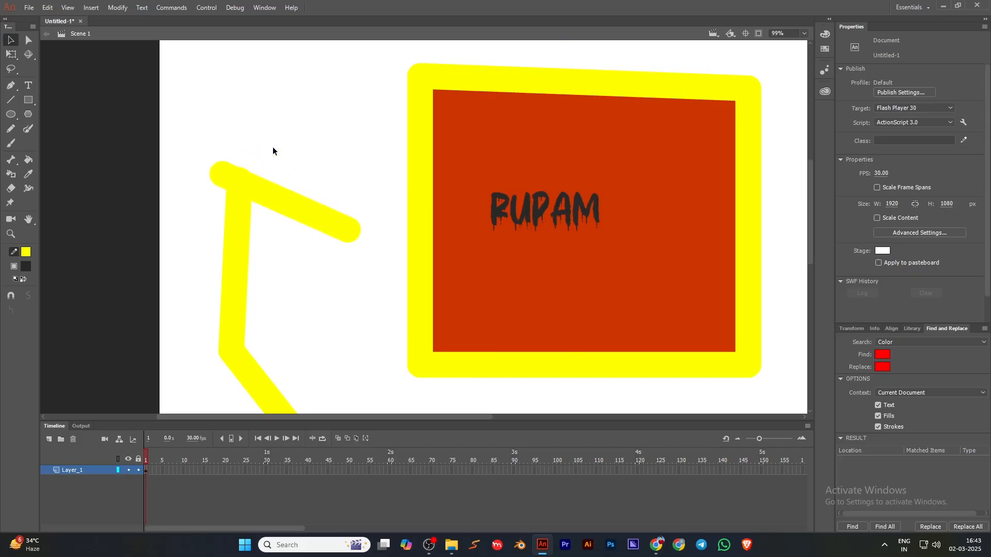
pyautogui.hotkey('ctrl', 'z')
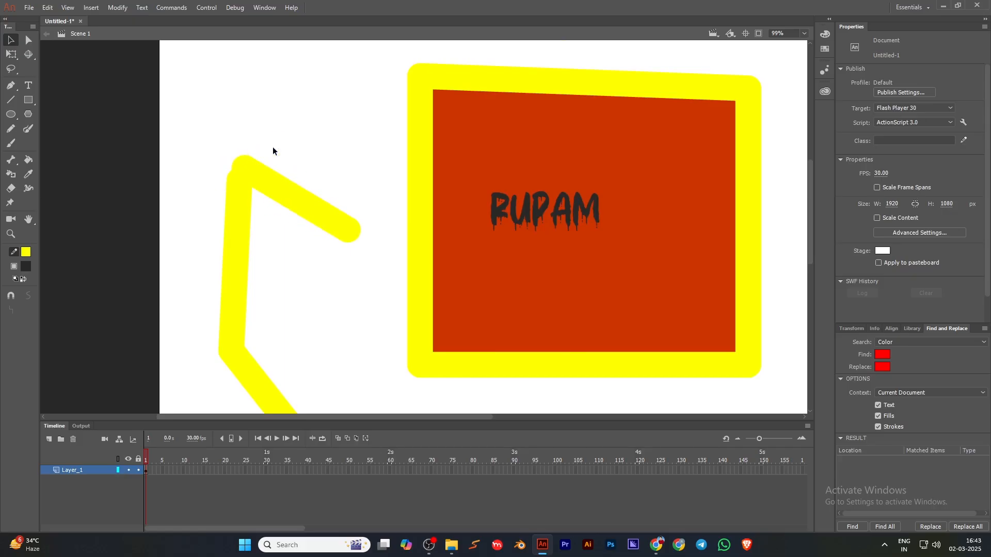
# Enable Snap to Objects and join the third line's upper end to the near-vertical line's upper endpoint.
pyautogui.click(8, 295)
pyautogui.moveTo(245, 168)
pyautogui.mouseDown()
pyautogui.moveTo(262, 166)
pyautogui.moveTo(239, 176)
pyautogui.mouseUp()
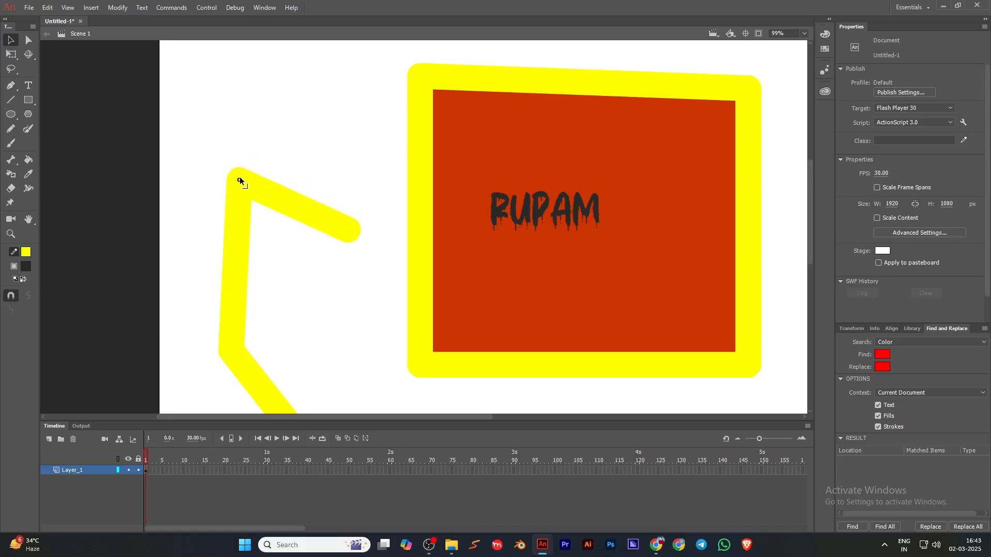
pyautogui.scroll(-4, 327, 160)
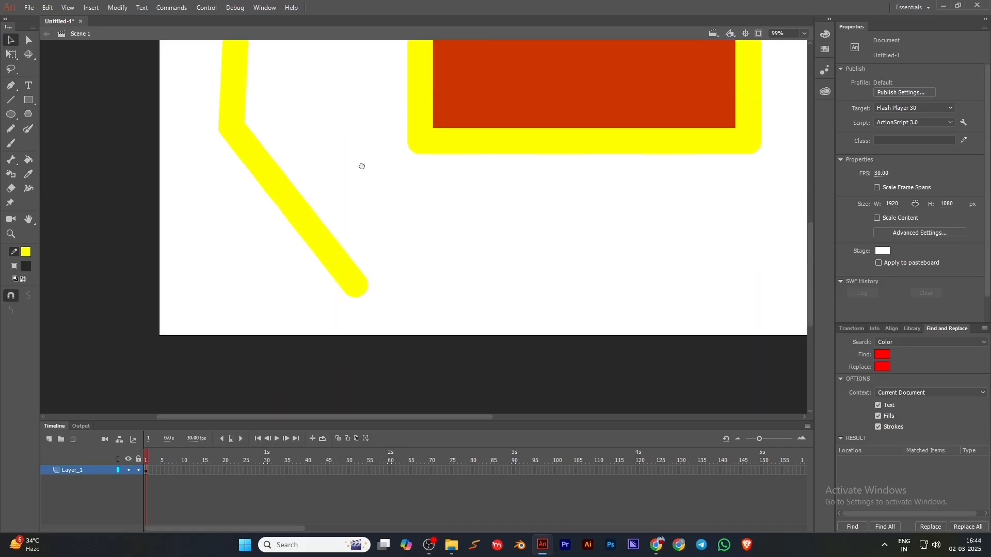
pyautogui.moveTo(361, 166); pyautogui.dragTo(330, 207)
pyautogui.scroll(3, 296, 214)
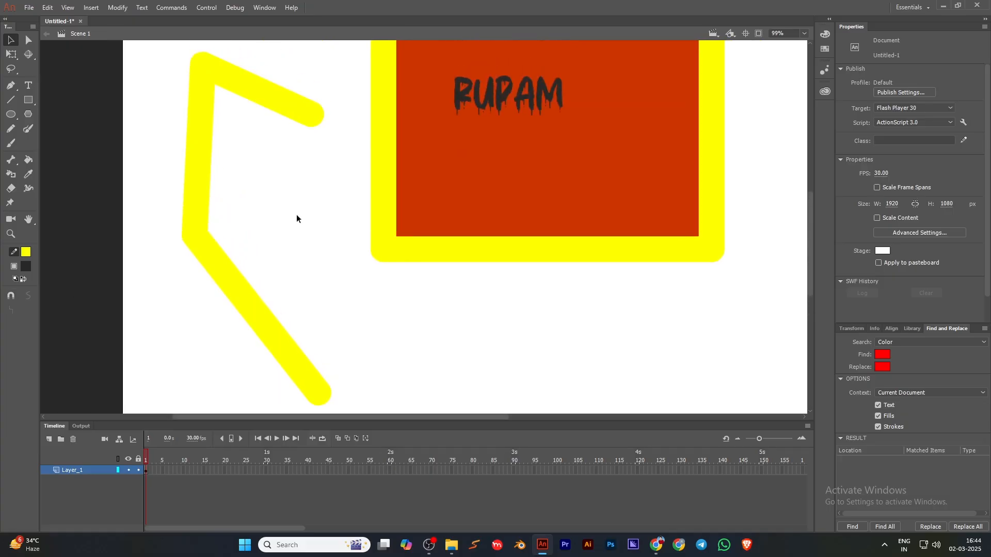
pyautogui.scroll(-5, 296, 215)
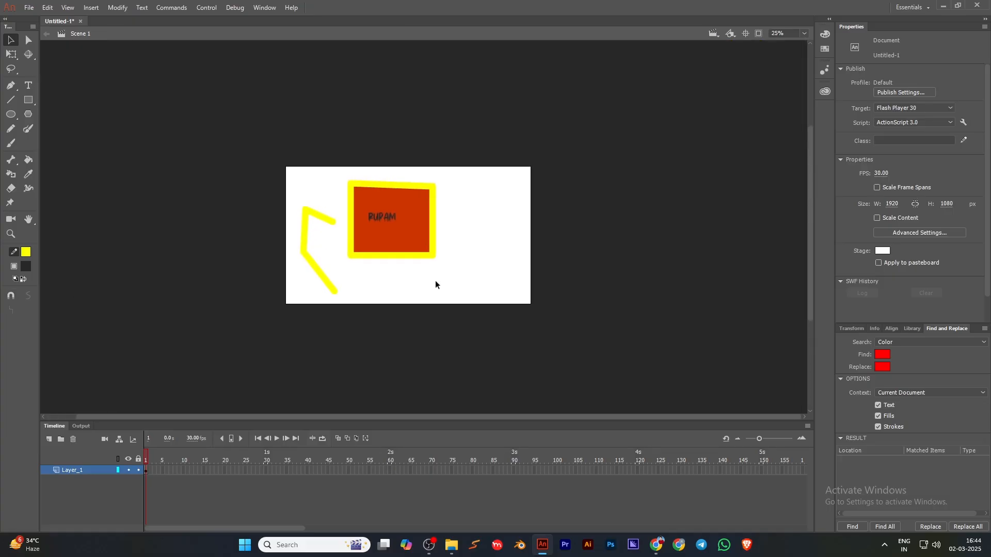
# Select all the artwork on the stage, including the lines, the outlined shape and the text.
pyautogui.moveTo(549, 356)
pyautogui.mouseDown()
pyautogui.moveTo(238, 133)
pyautogui.moveTo(555, 332)
pyautogui.moveTo(564, 353)
pyautogui.moveTo(223, 126)
pyautogui.mouseUp()
pyautogui.click(475, 326)
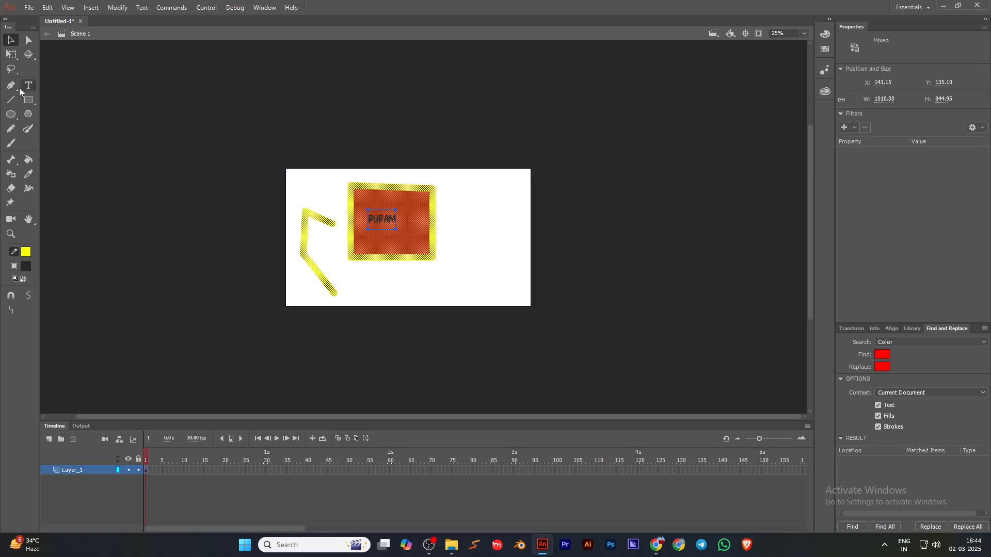